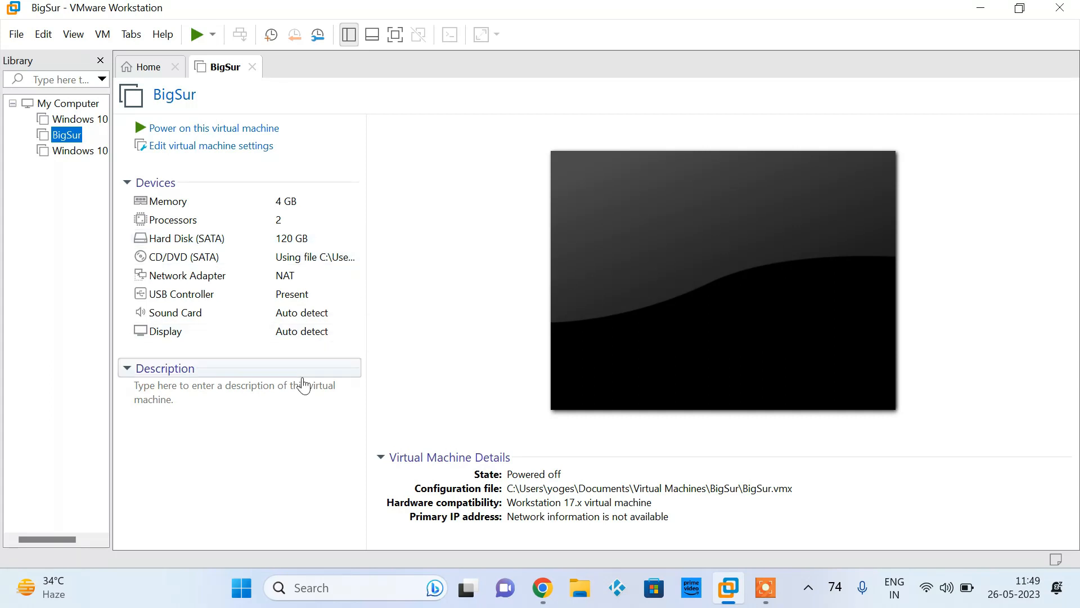
# Power on the BigSur virtual machine, dismiss the side channel mitigations hint, and display it in full screen
pyautogui.click(216, 130)
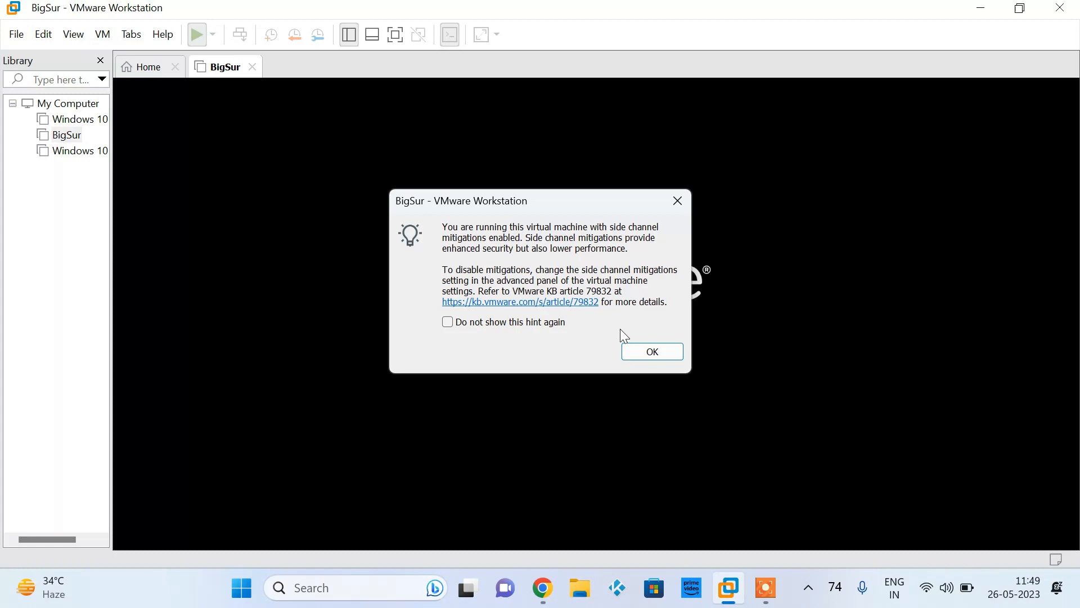
pyautogui.click(653, 352)
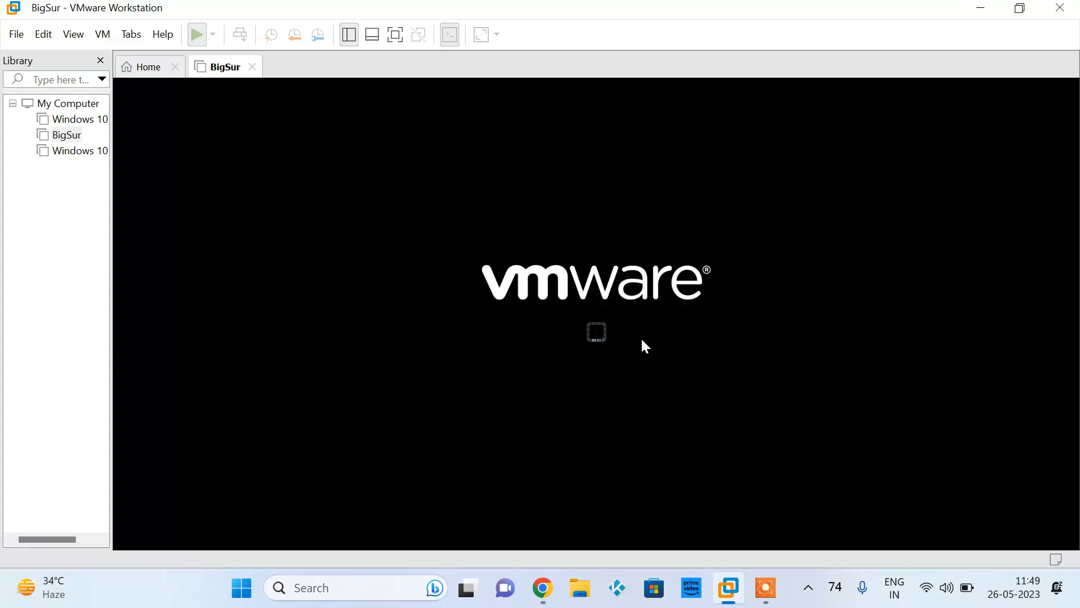
pyautogui.click(395, 34)
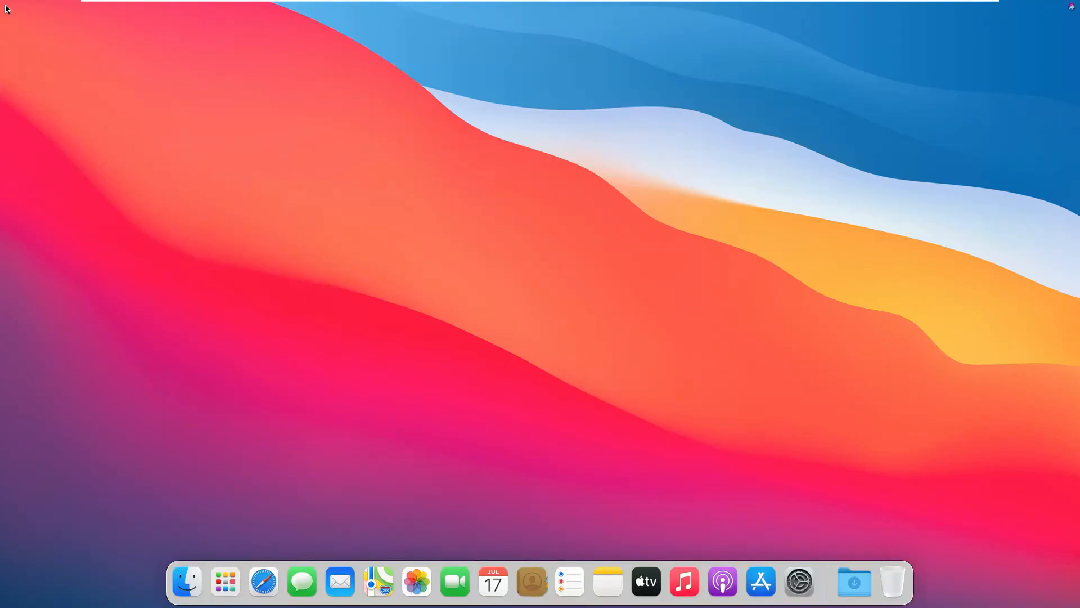
# Examine the Mac's system overview, display, storage and memory information in About This Mac, and close the window
pyautogui.click(16, 7)
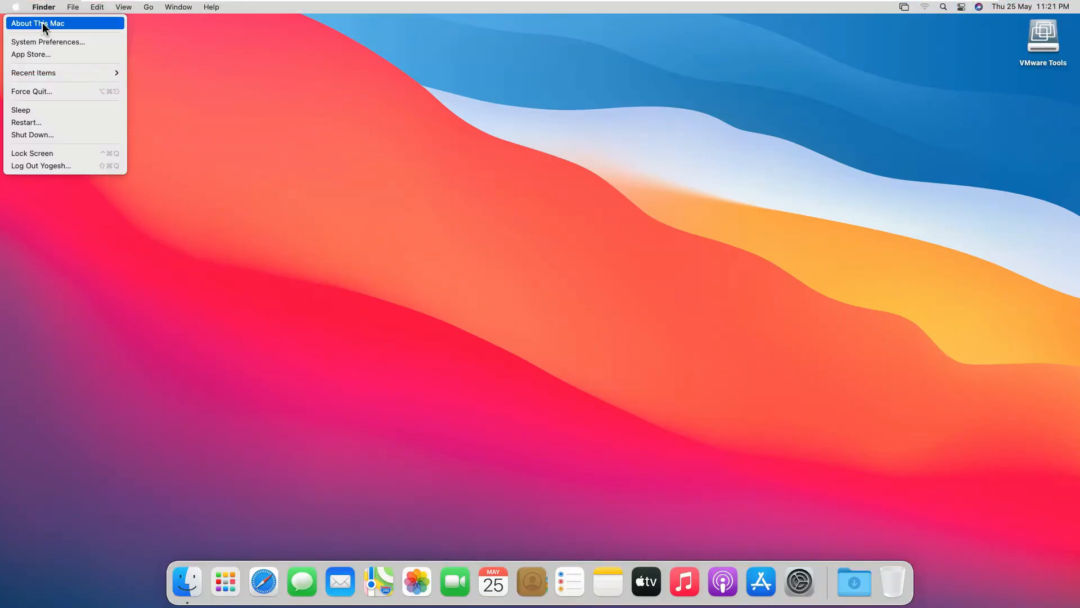
pyautogui.click(43, 25)
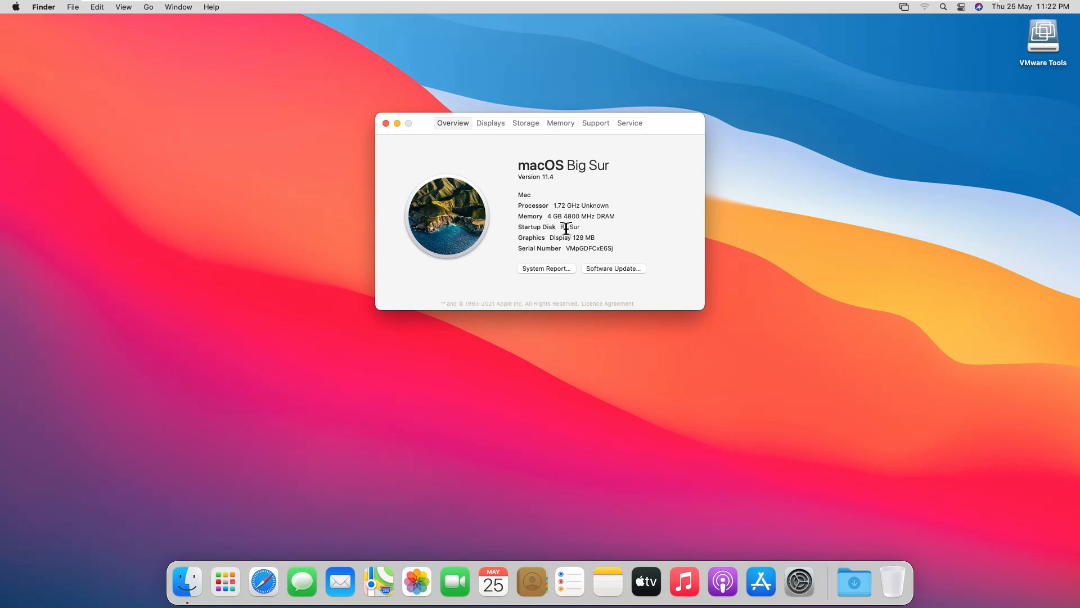
pyautogui.click(487, 124)
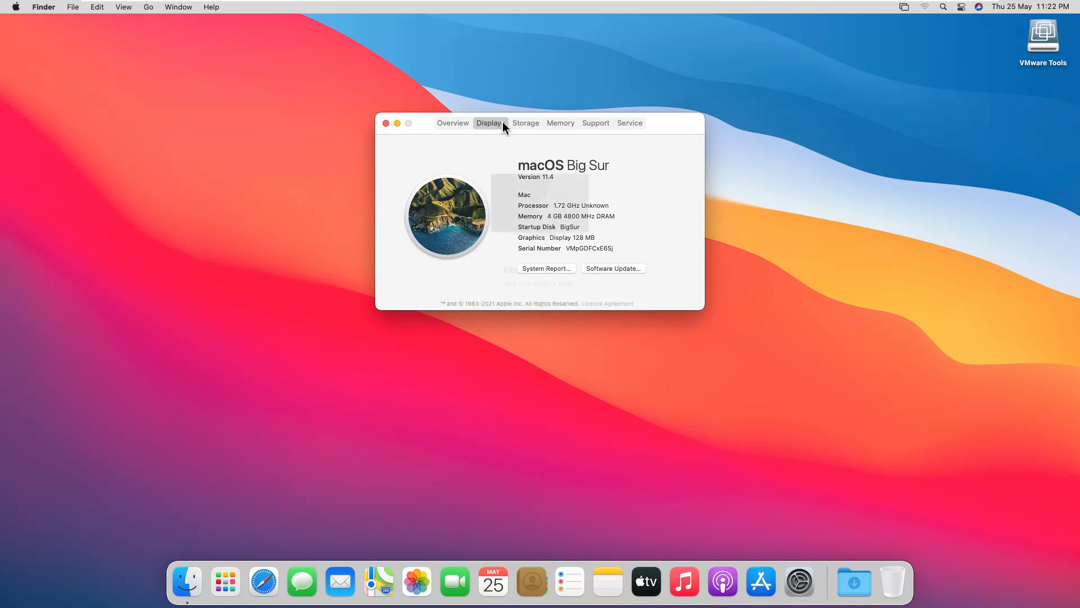
pyautogui.click(534, 125)
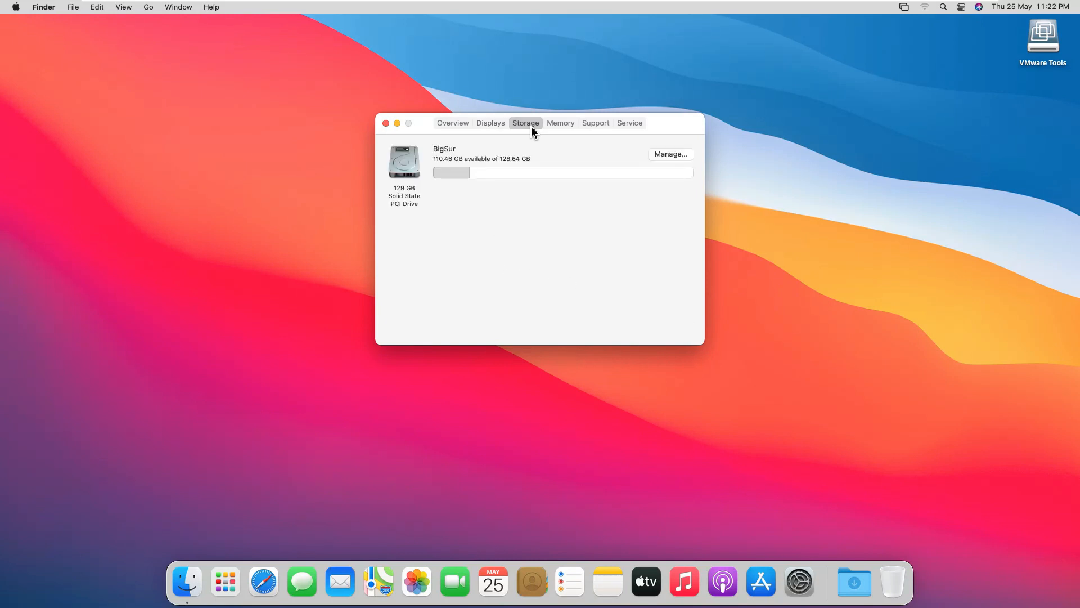
pyautogui.click(566, 128)
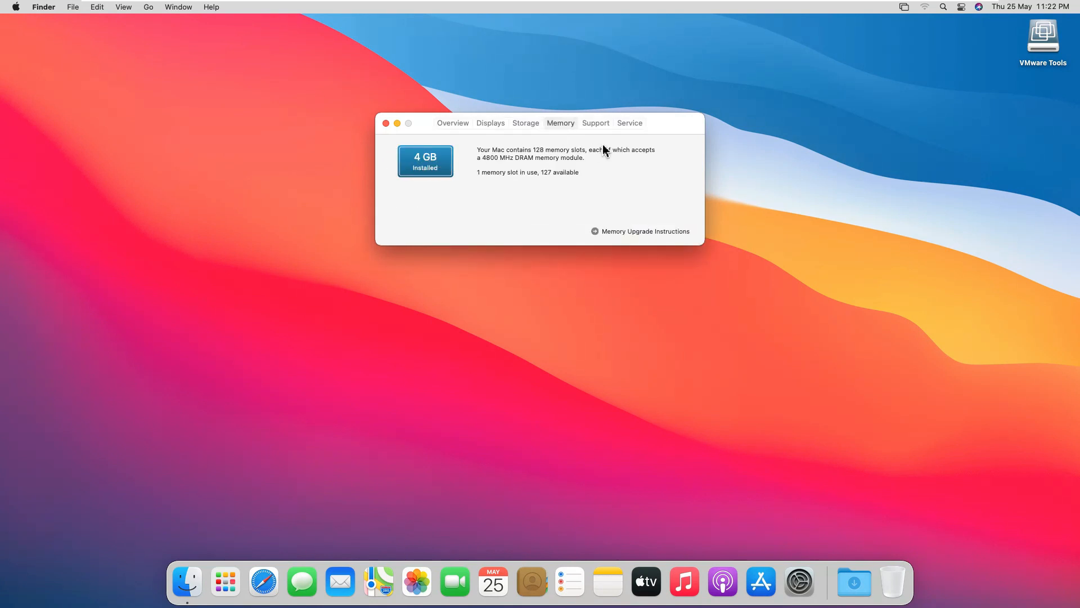
pyautogui.click(386, 123)
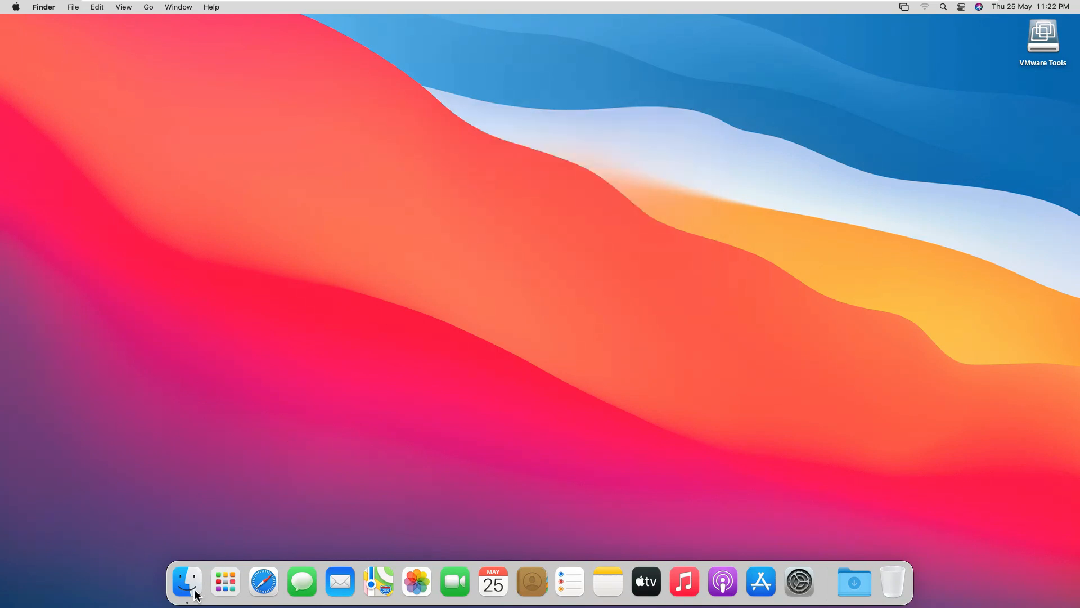
# Open System Preferences from Launchpad to view its panes, and quit it
pyautogui.click(225, 591)
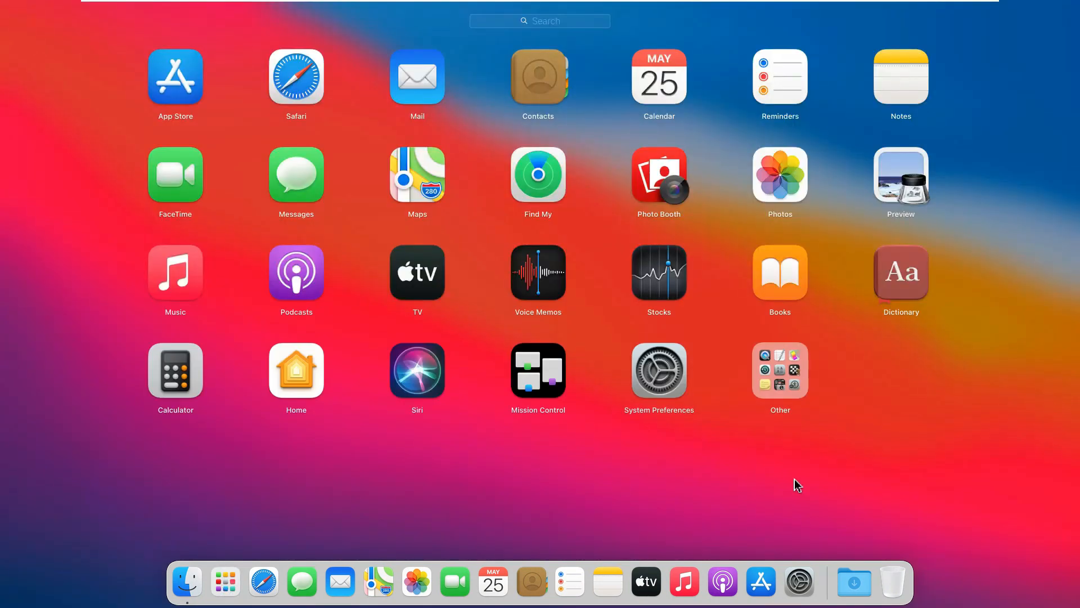
pyautogui.click(663, 375)
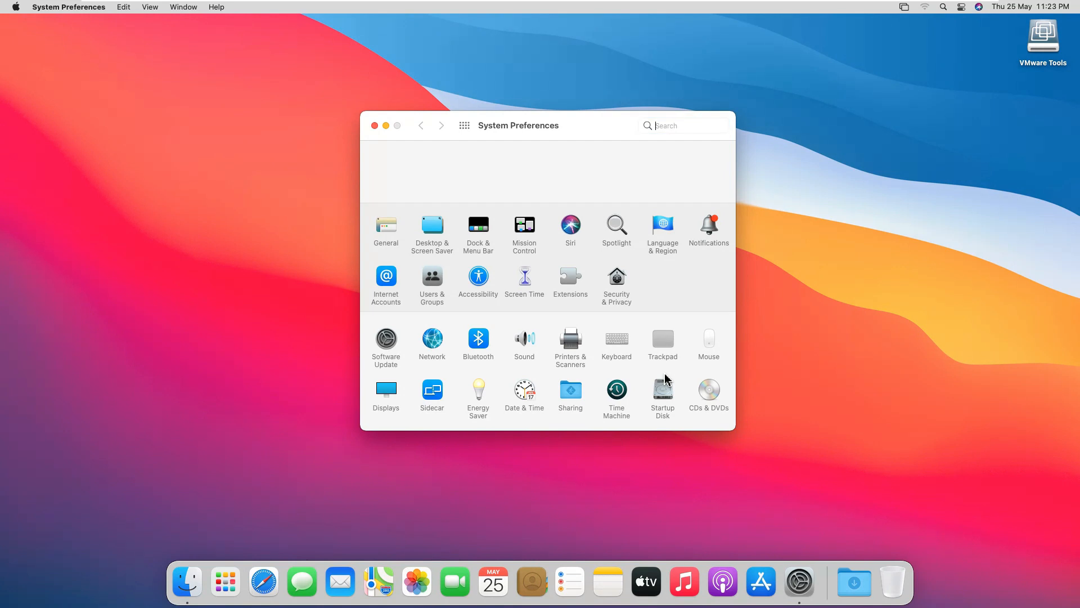
pyautogui.press('super+q')
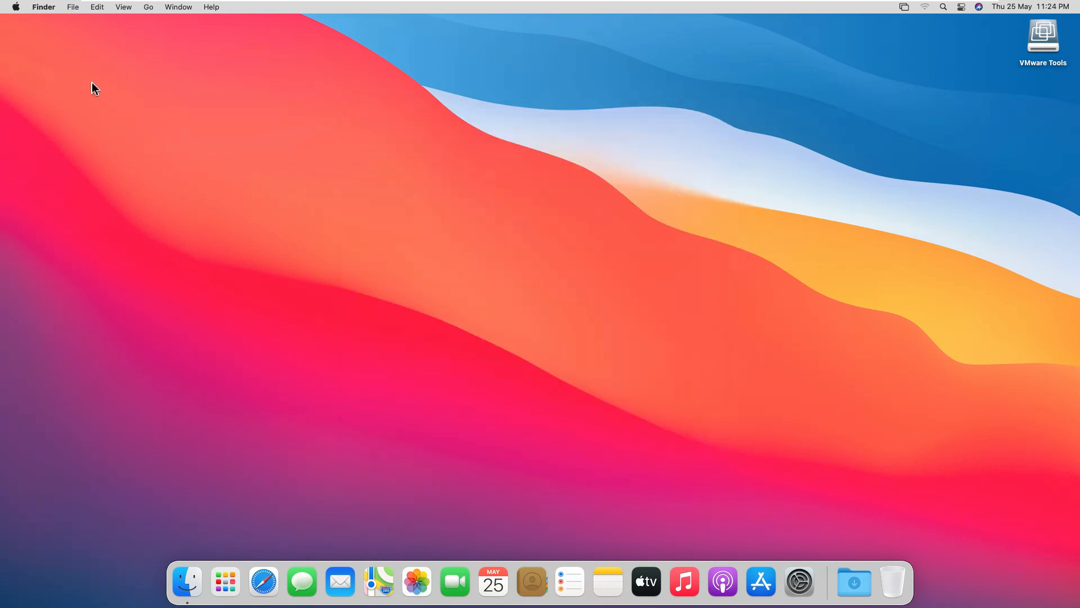
# Shut down the macOS guest and confirm, keeping the option to reopen windows when logging back in
pyautogui.click(14, 7)
pyautogui.click(52, 294)
pyautogui.click(16, 8)
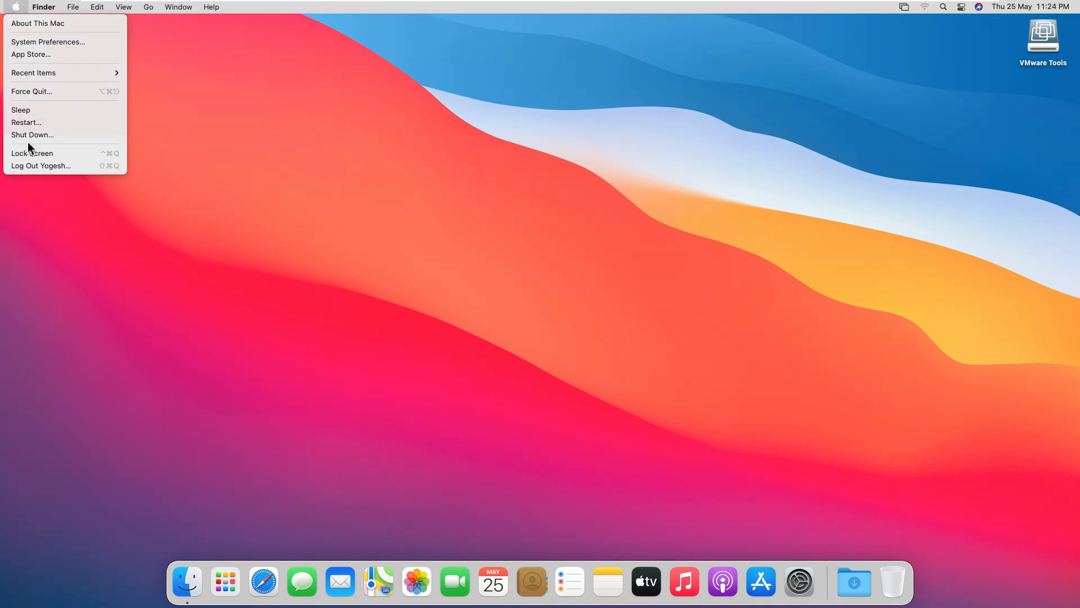
pyautogui.click(28, 136)
pyautogui.click(16, 7)
pyautogui.click(36, 137)
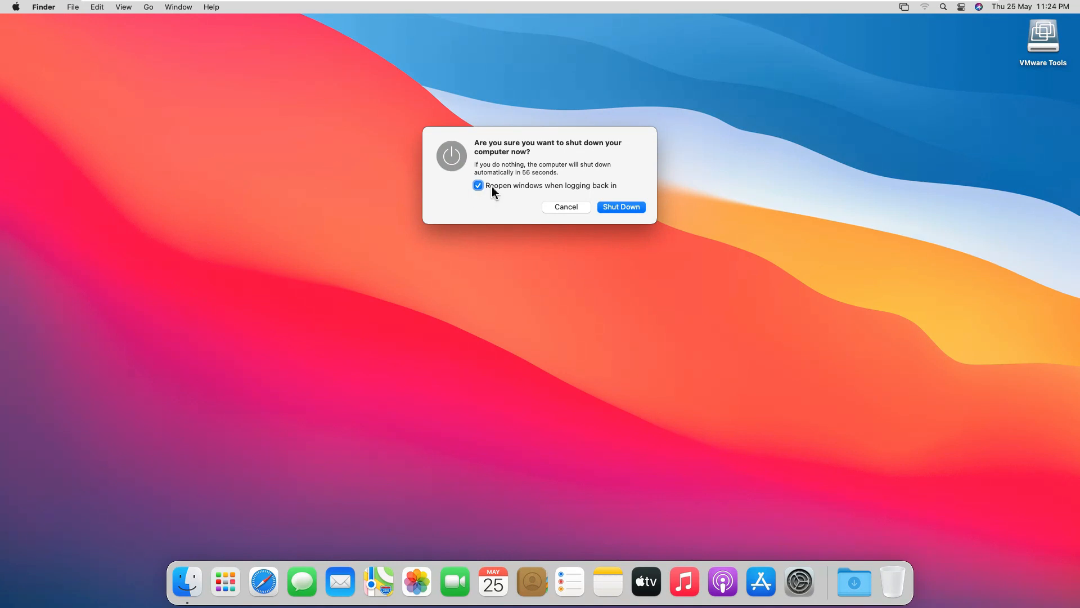
pyautogui.click(619, 207)
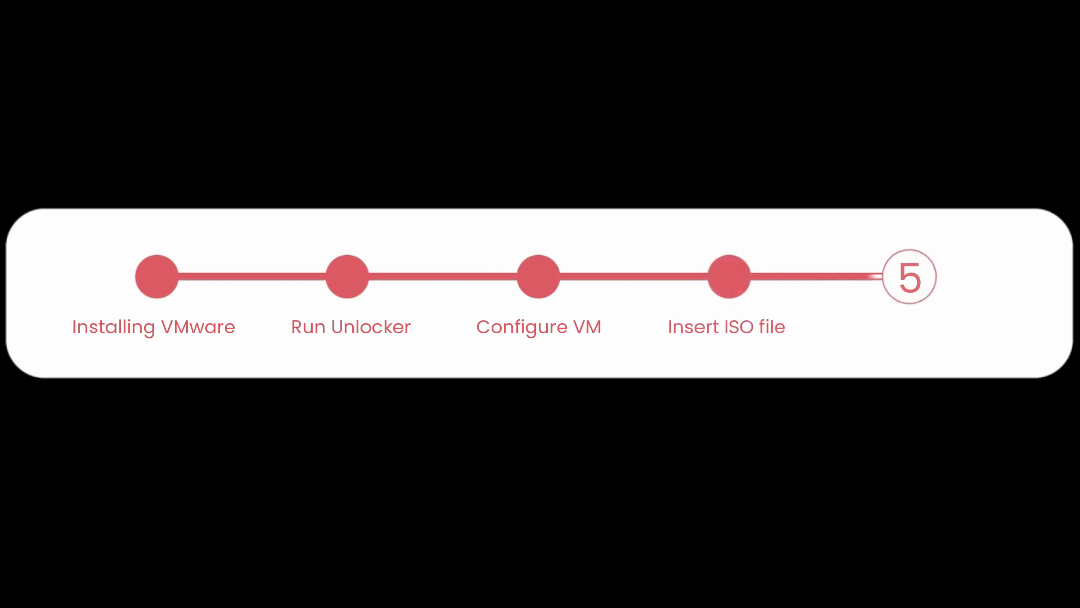
# Switch to Chrome, search Google for "vmware workstation", and open the Download VMware Workstation Pro page
pyautogui.write('vmwa')
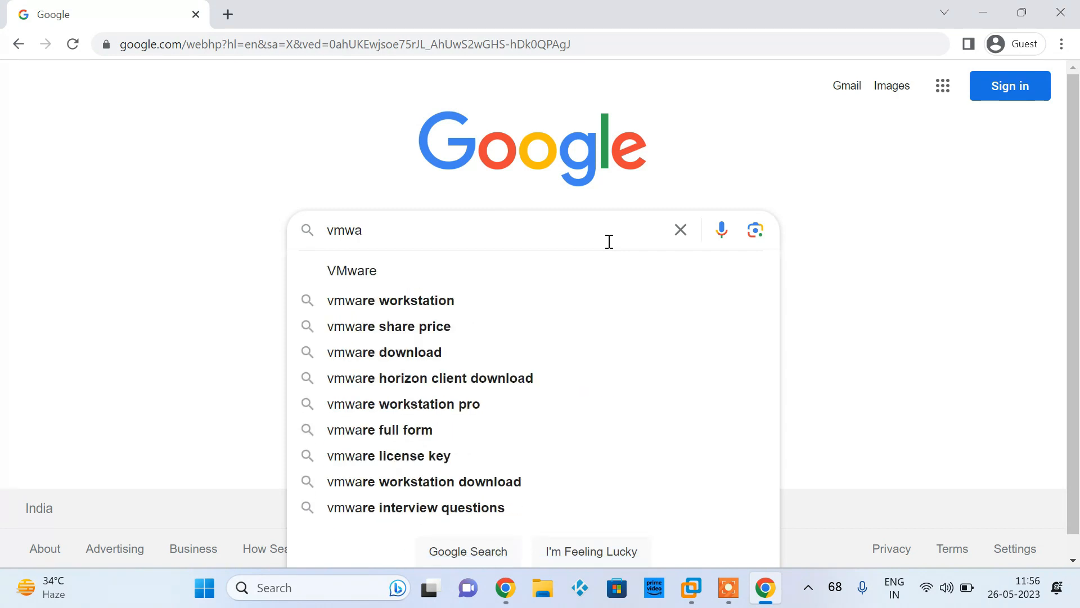
pyautogui.click(506, 301)
pyautogui.click(350, 383)
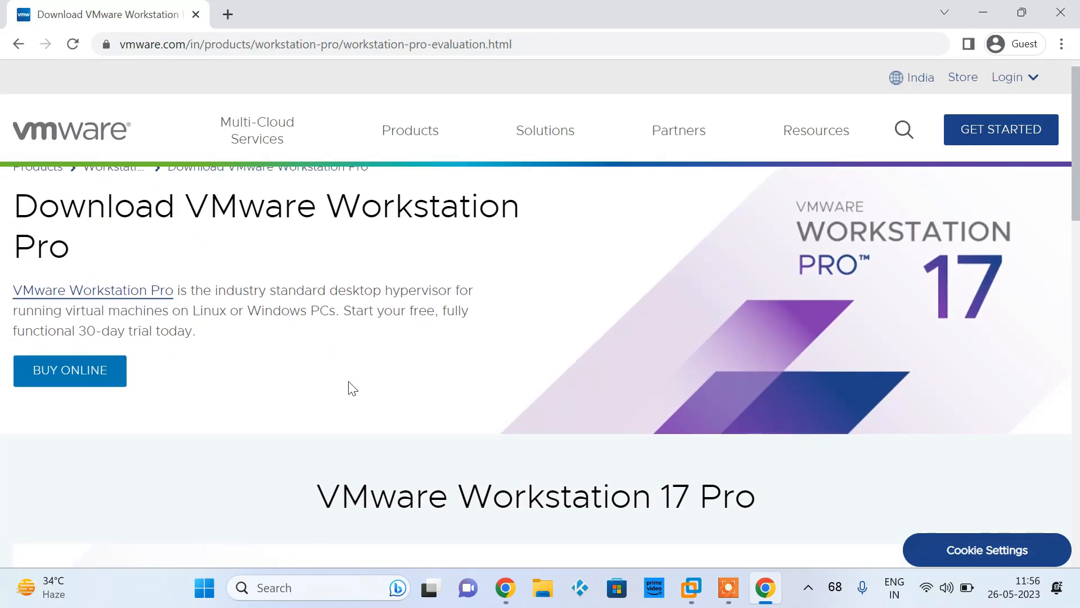
# Download Workstation 17 Pro for Windows, saving the installer in the Downloads folder, and check the download's progress
pyautogui.scroll(-5, 348, 381)
pyautogui.scroll(6, 349, 382)
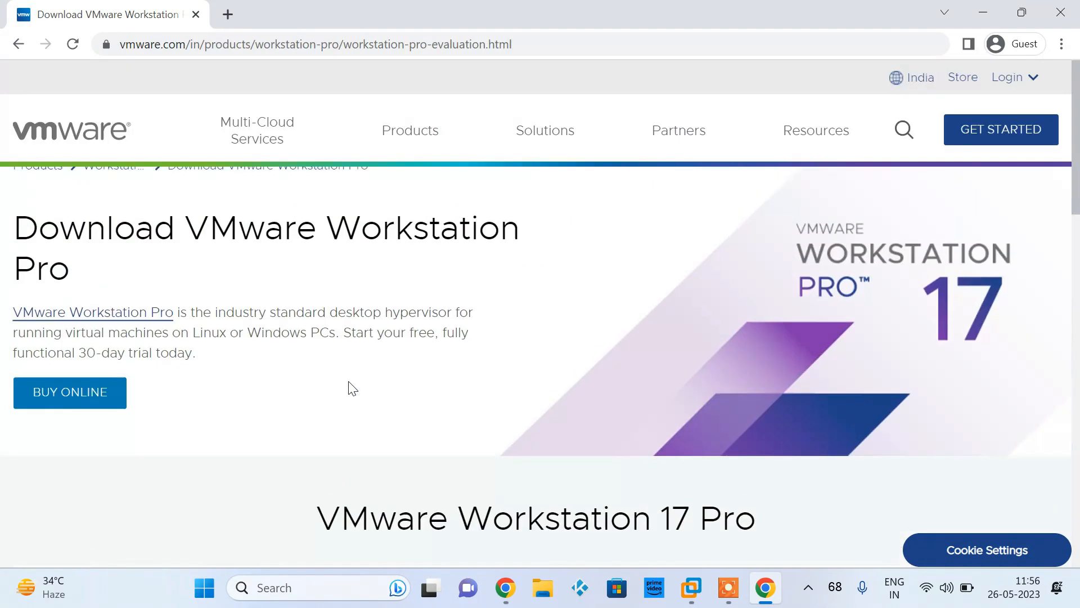
pyautogui.scroll(-7, 352, 389)
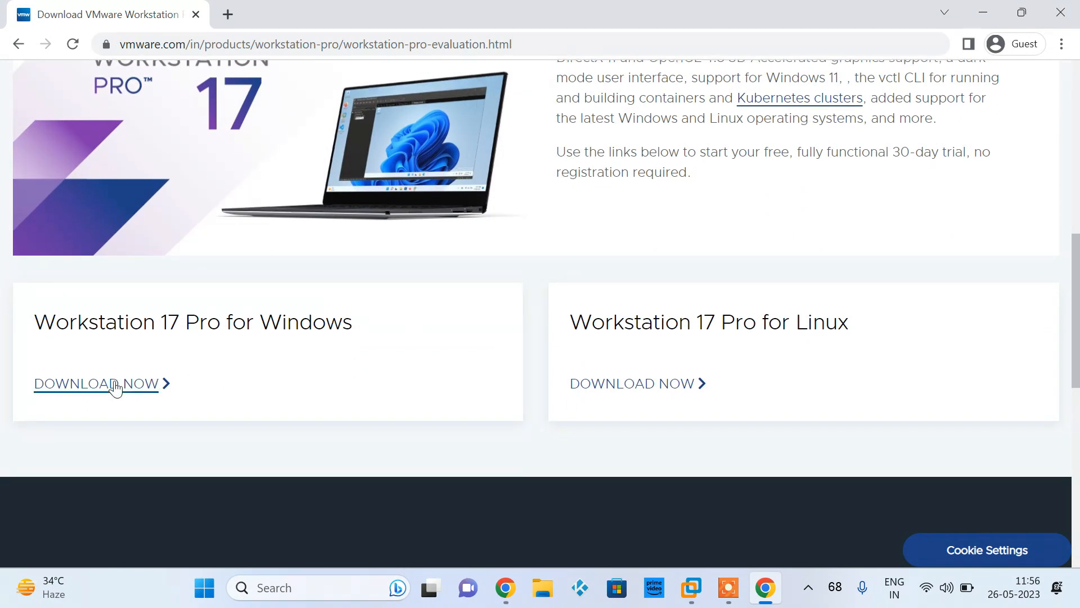
pyautogui.click(135, 396)
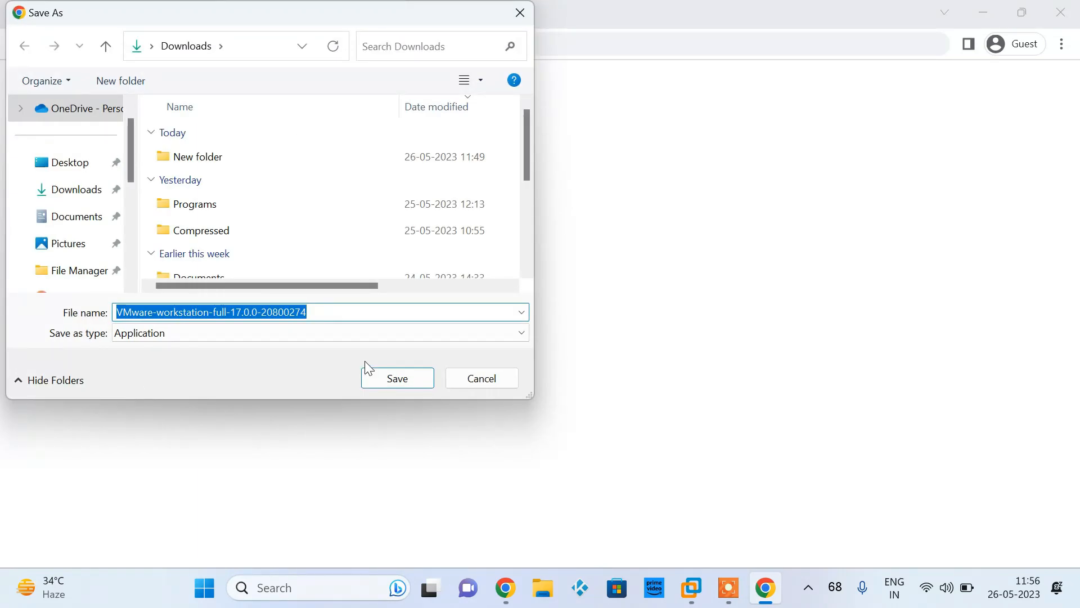
pyautogui.click(399, 386)
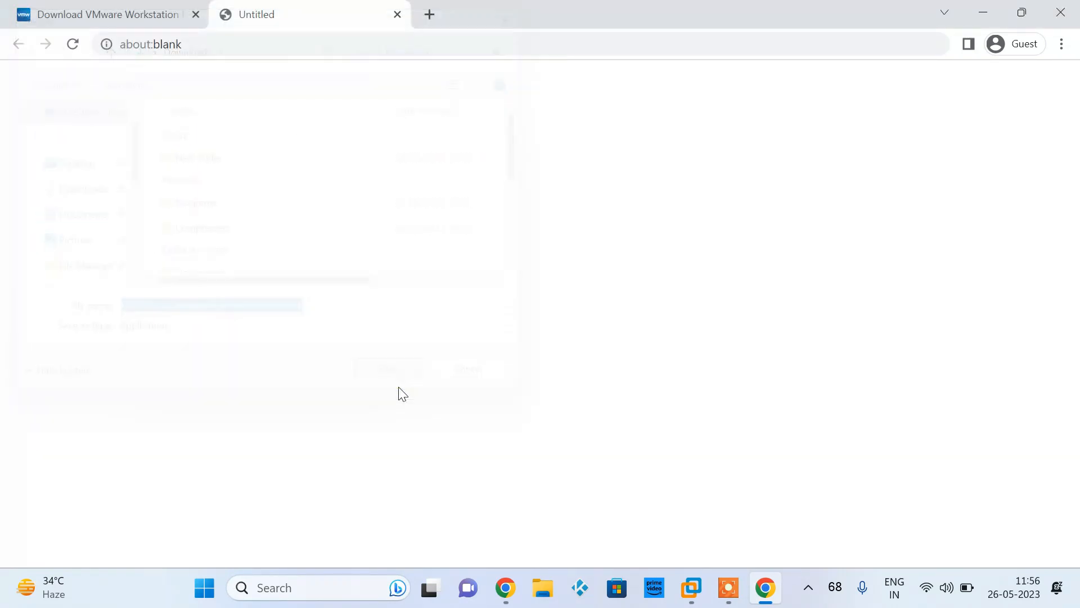
pyautogui.click(941, 44)
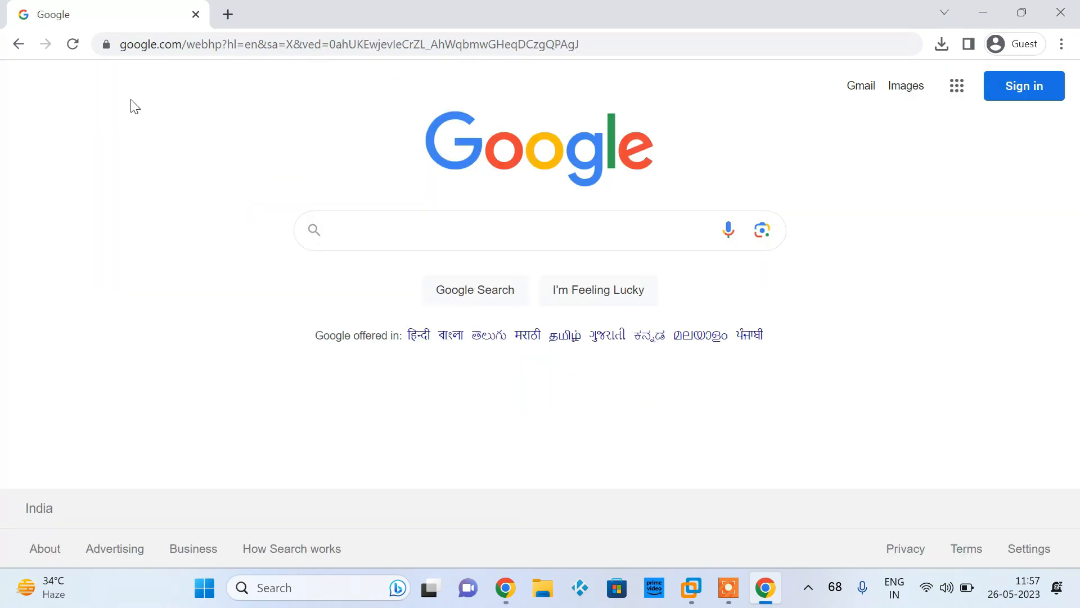
# Search Google for "big sur iso download" and open the wikigain article on downloading the macOS Big Sur ISO image
pyautogui.write('bi')
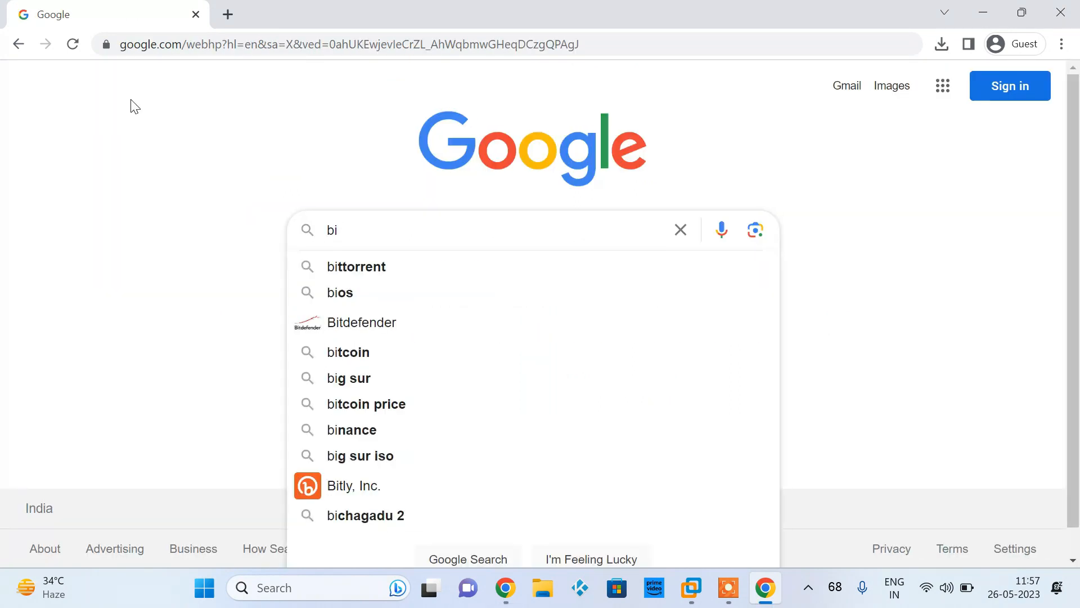
pyautogui.write('g sur iso')
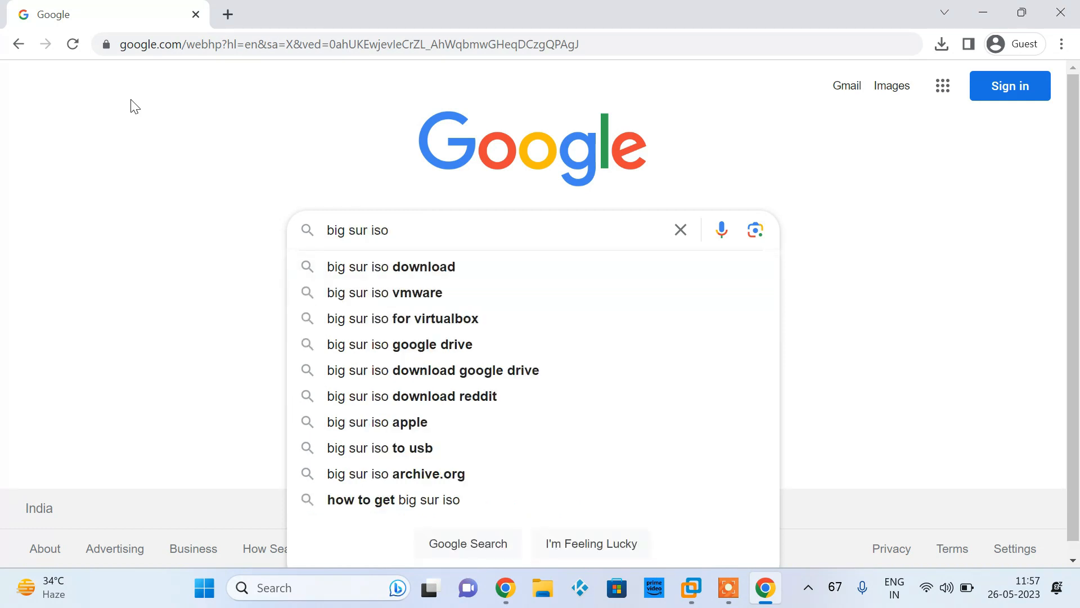
pyautogui.click(437, 269)
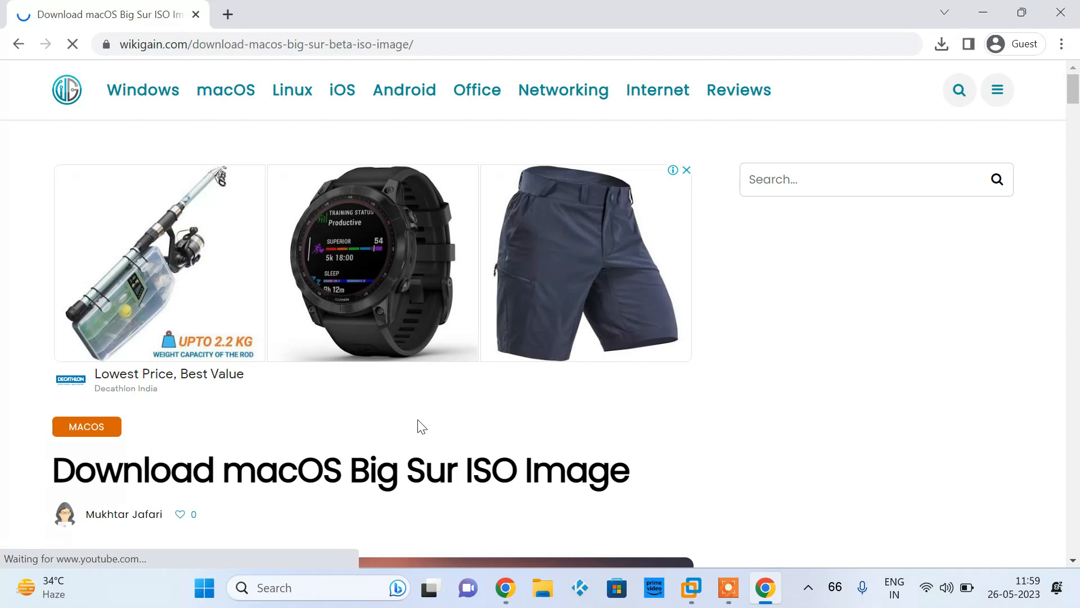
# Download the macOS Big Sur 11.0.1 (20B29) ISO from the article's link into Downloads, and check the download's progress
pyautogui.scroll(-7, 418, 421)
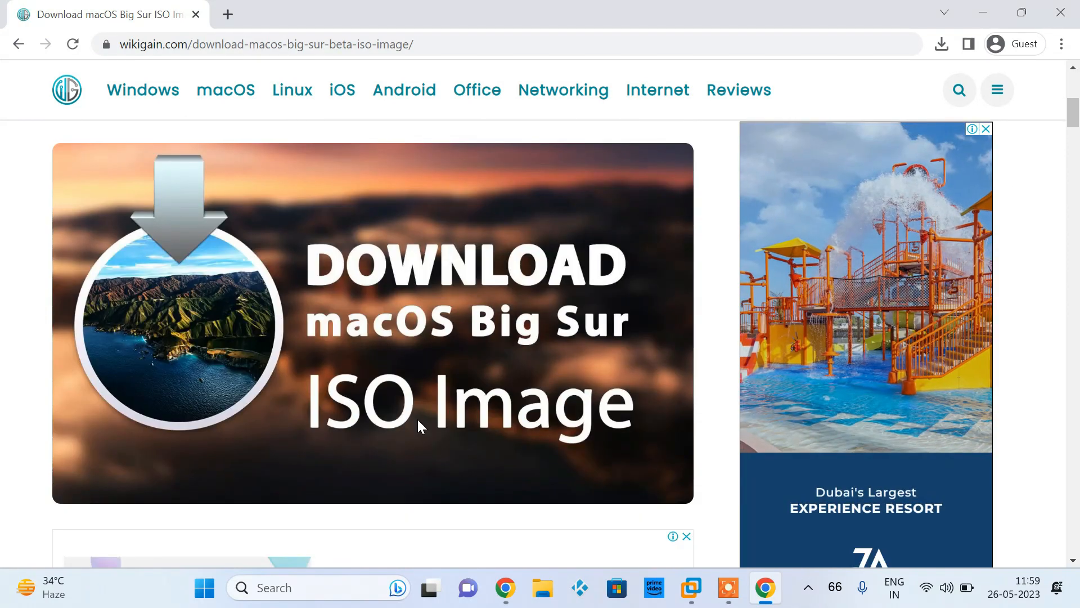
pyautogui.scroll(-9, 418, 421)
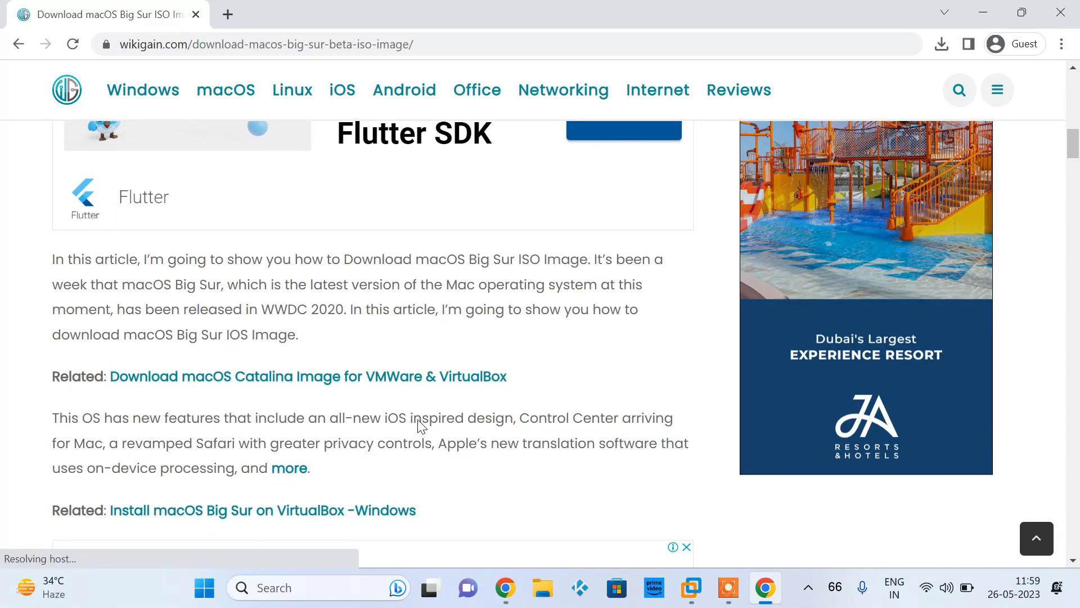
pyautogui.scroll(-12, 418, 421)
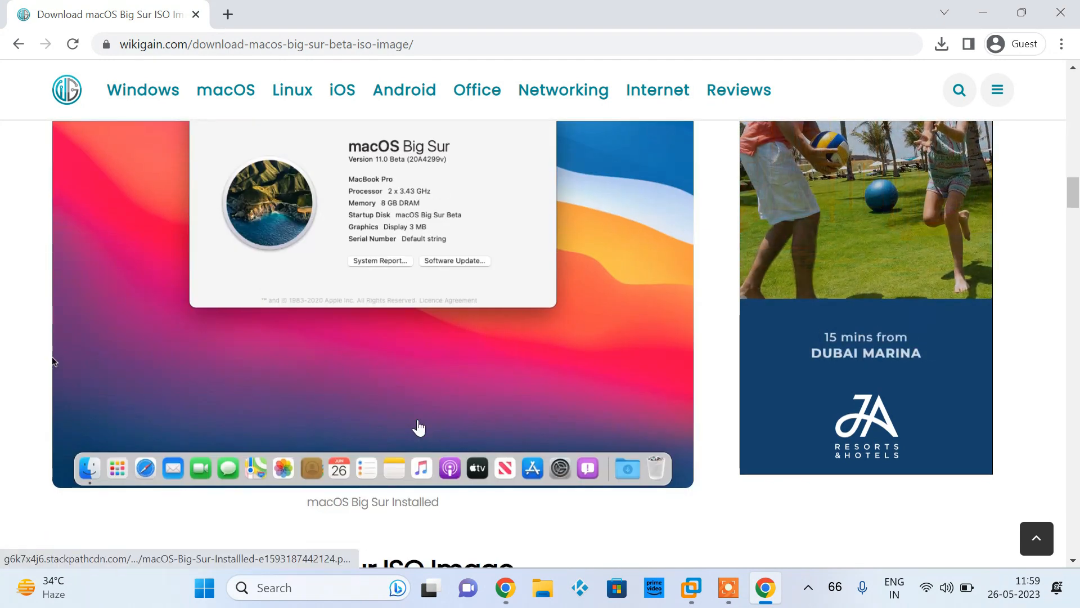
pyautogui.scroll(-6, 417, 428)
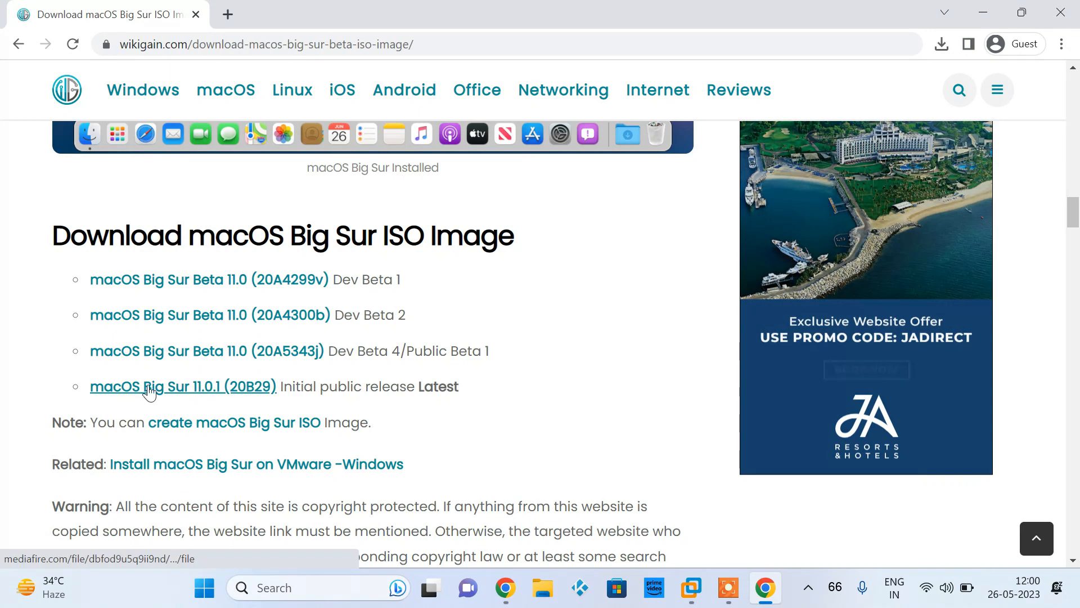
pyautogui.click(217, 396)
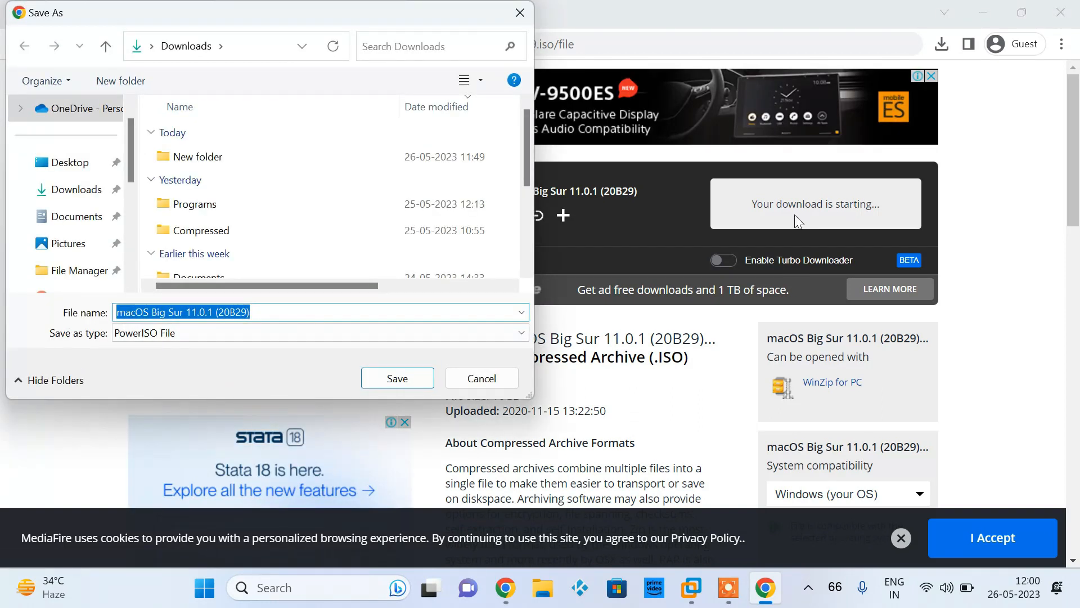
pyautogui.click(425, 378)
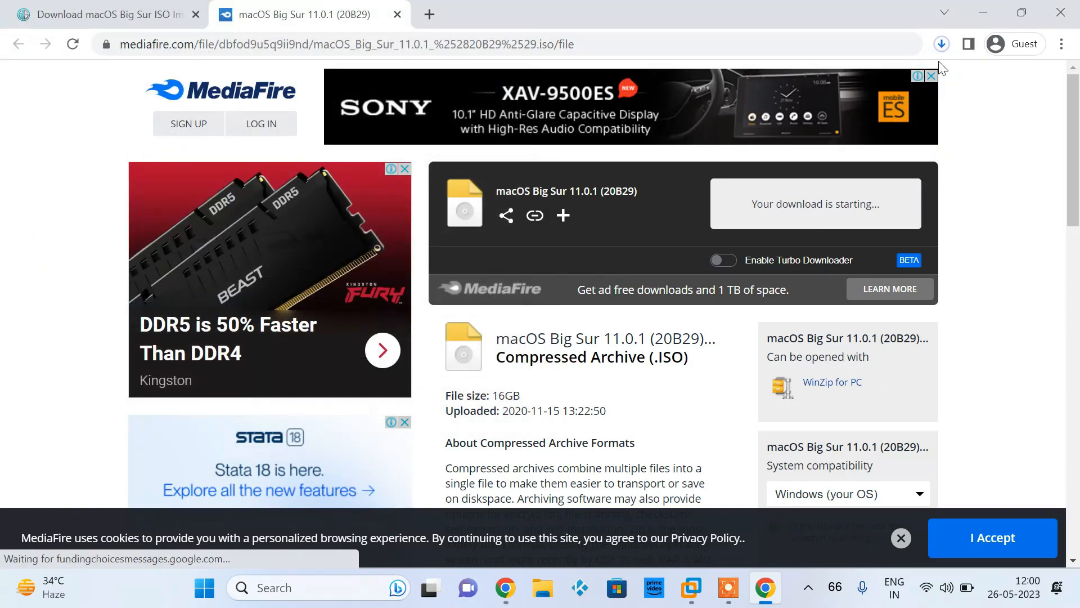
pyautogui.click(941, 44)
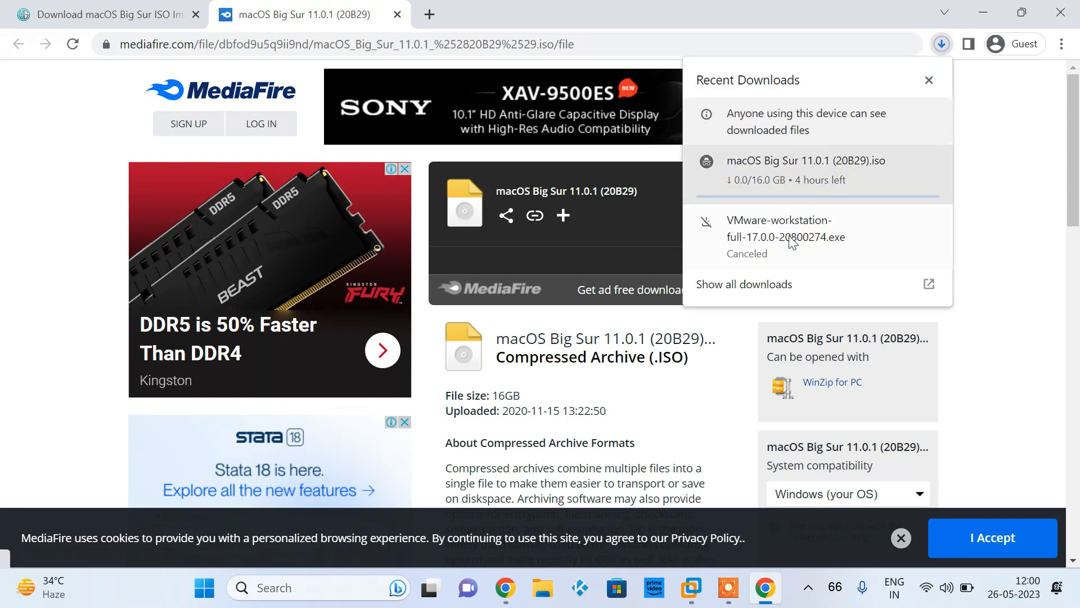
pyautogui.moveTo(738, 184)
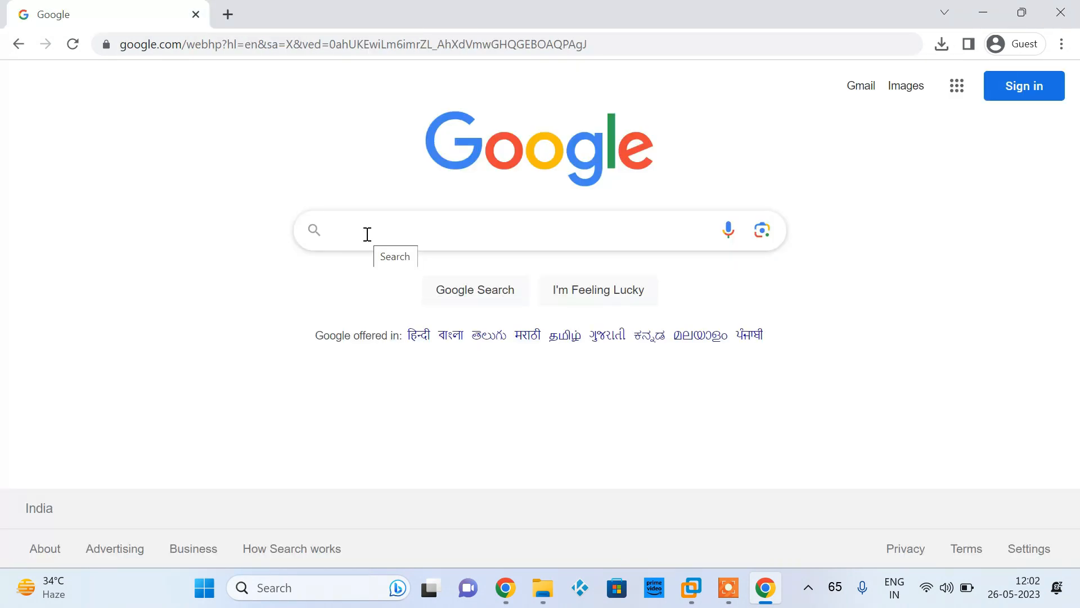
# Search Google for "unlocker 303 vmware" and open the TechSpite article on macOS Unlocker 3.0.3
pyautogui.write('un')
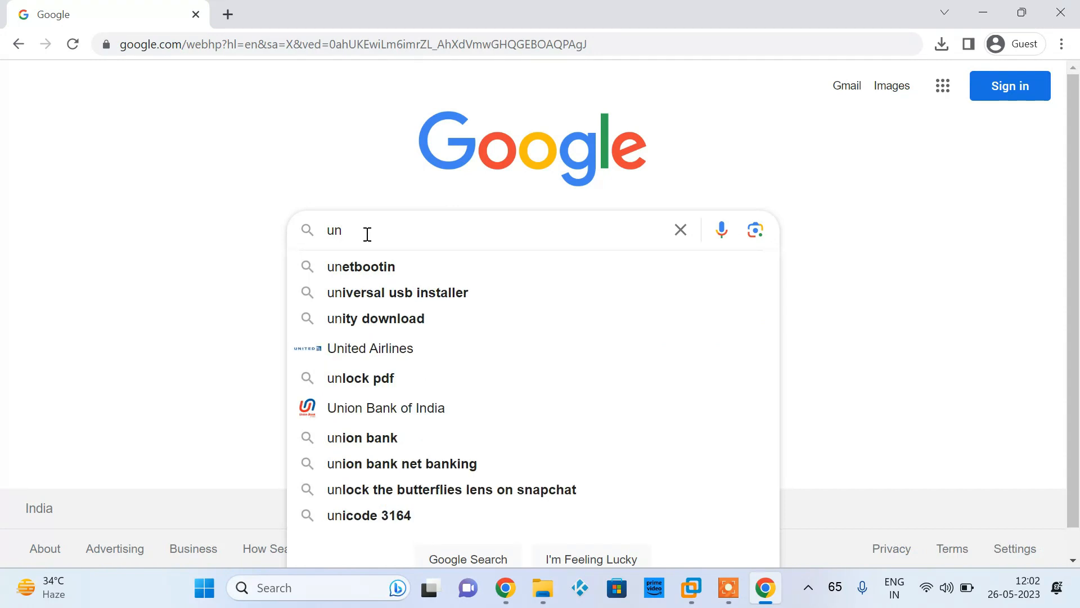
pyautogui.write('locker 303 vmware')
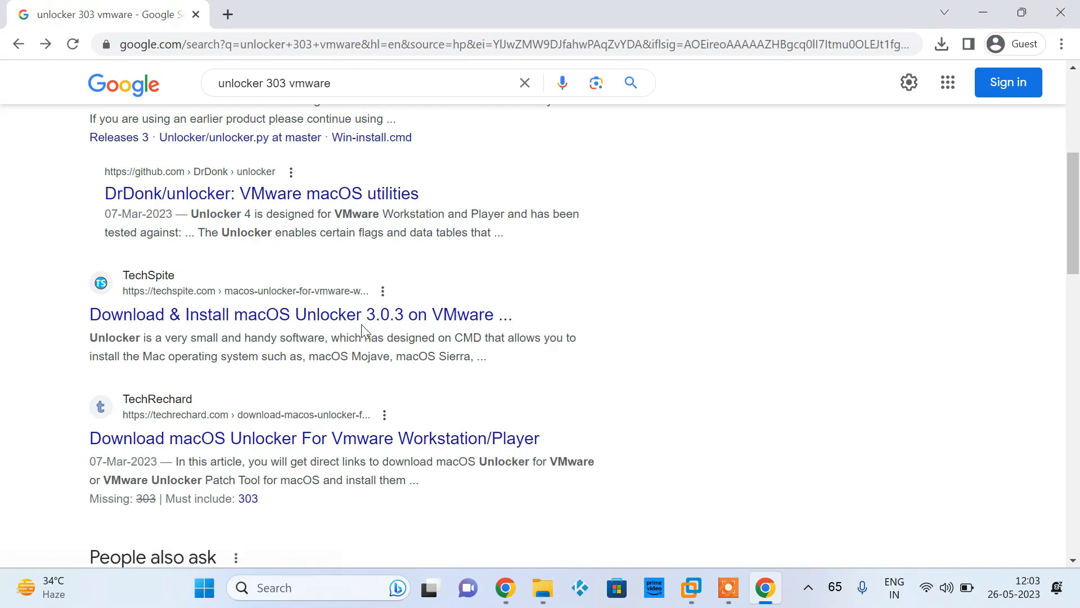
pyautogui.click(359, 324)
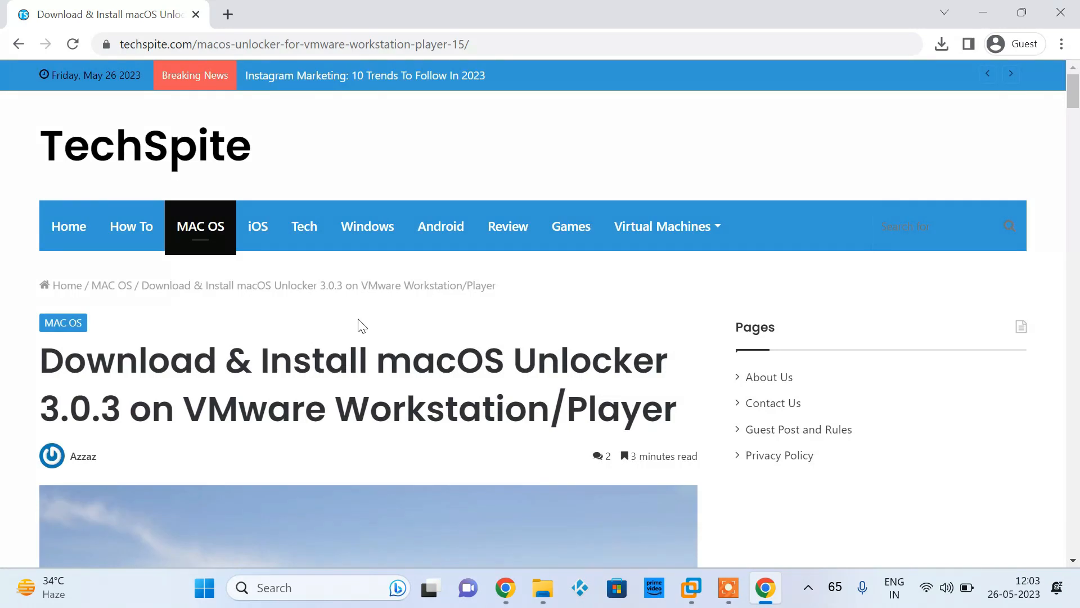
# Download VMwareUnlocker3.0.3.rar from the article's Google Drive link despite the virus scan warning, saving it in the Downloads folder
pyautogui.scroll(-5, 414, 446)
pyautogui.scroll(-13, 415, 442)
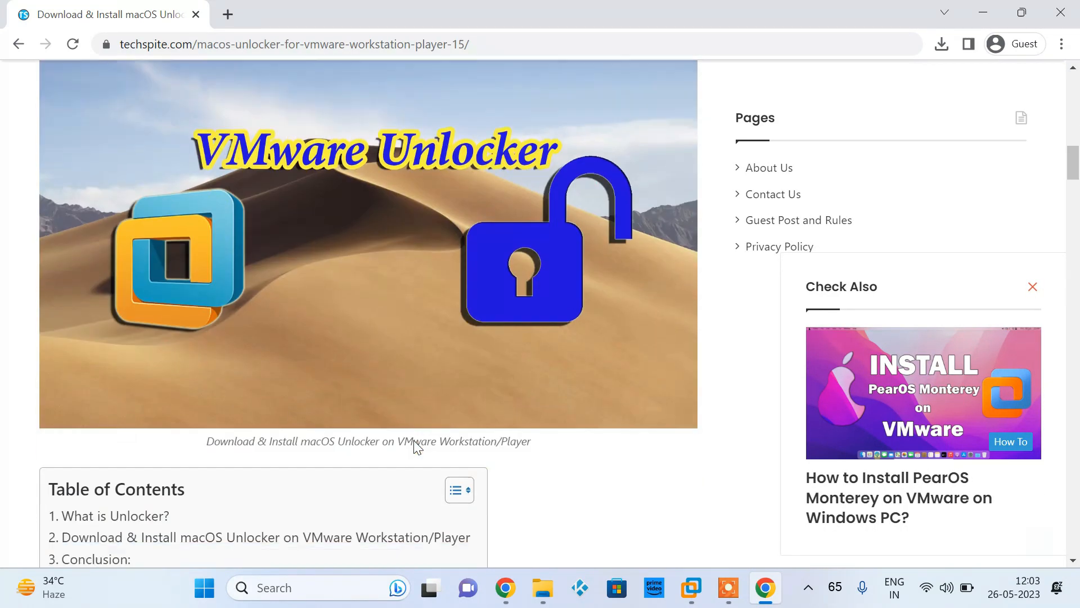
pyautogui.scroll(-10, 414, 447)
pyautogui.scroll(-5, 415, 440)
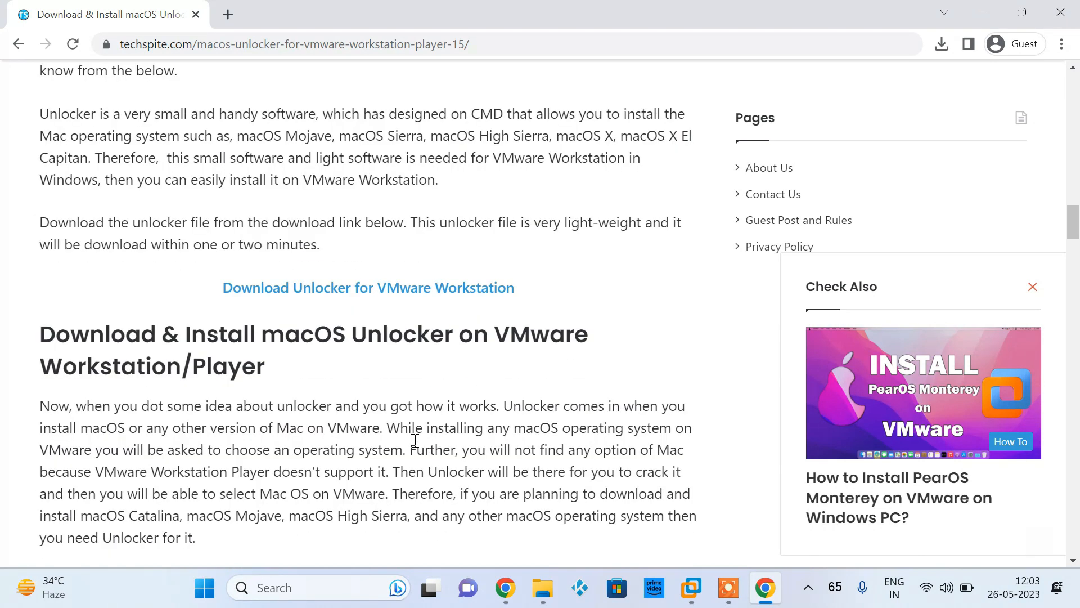
pyautogui.click(351, 290)
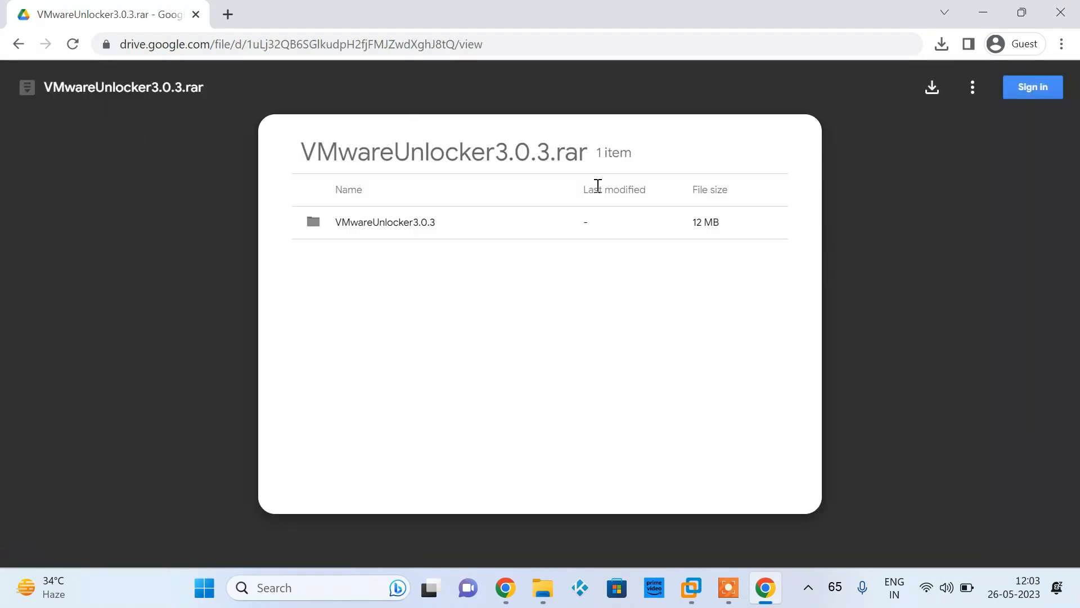
pyautogui.click(932, 88)
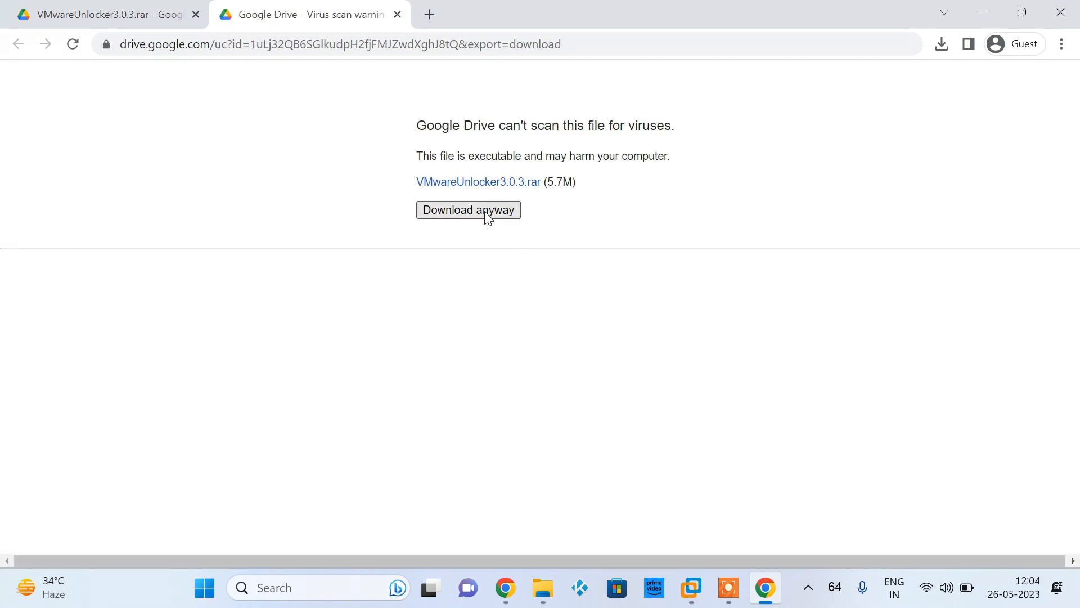
pyautogui.click(487, 217)
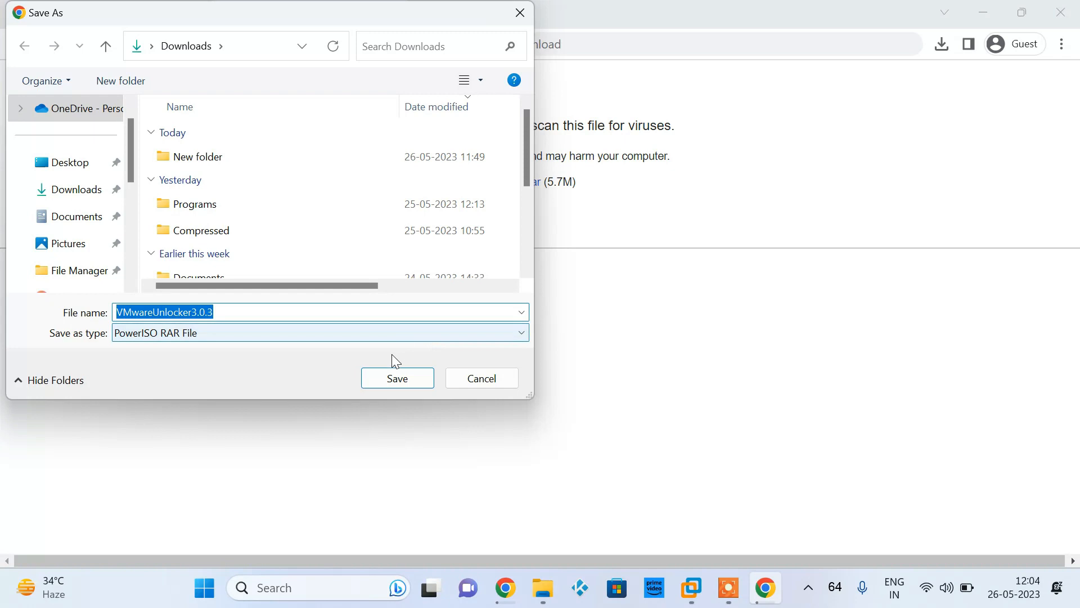
pyautogui.click(383, 386)
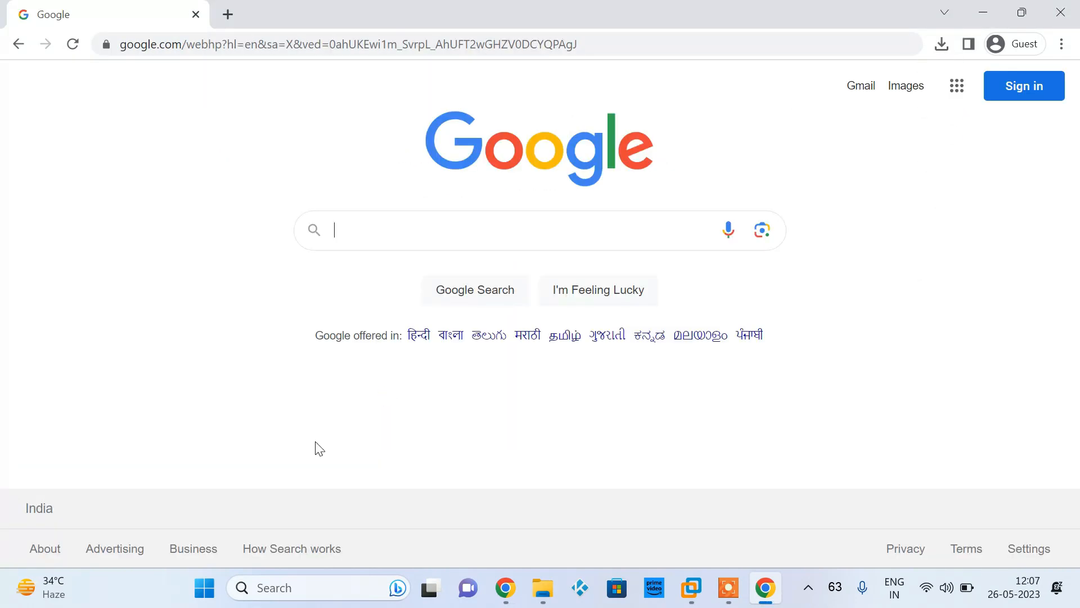
# Search Google for "darwin iso download" and open the Sysnettech Solutions article on downloading VMware Tools
pyautogui.write('da')
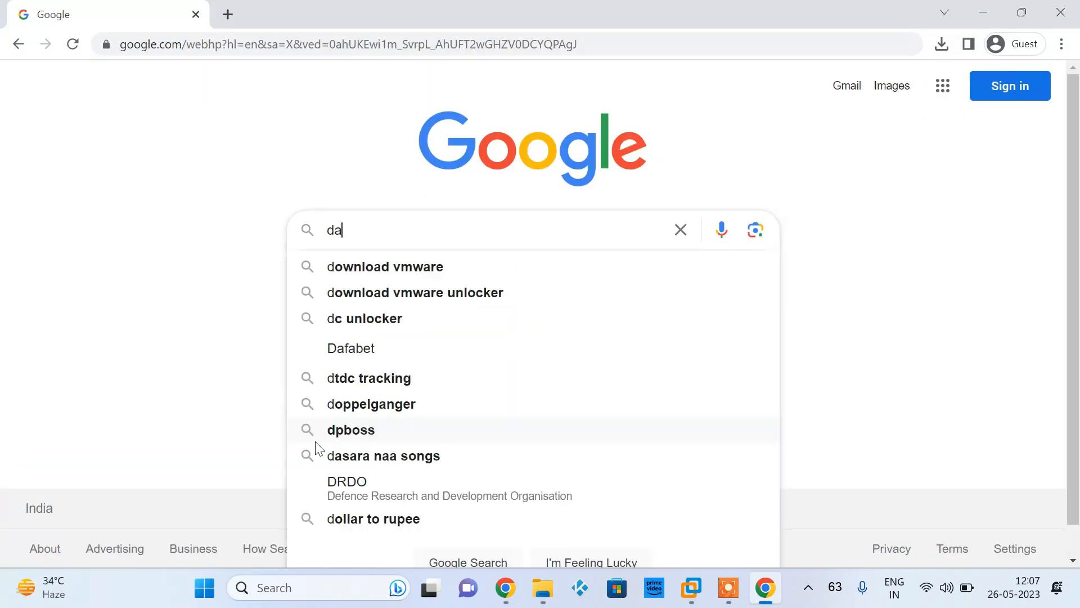
pyautogui.write('rwin ')
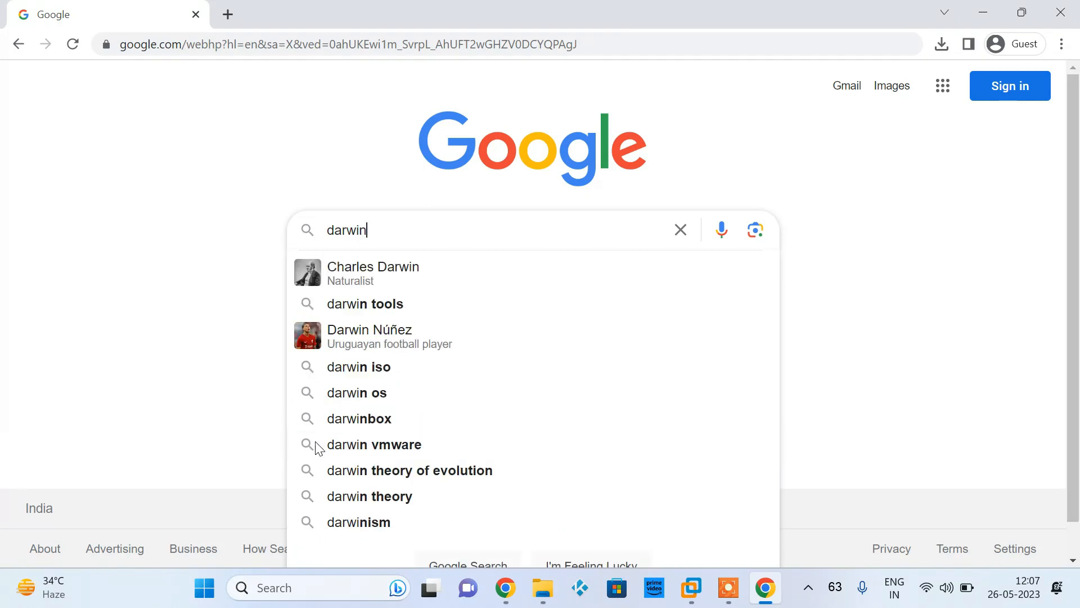
pyautogui.write('iso')
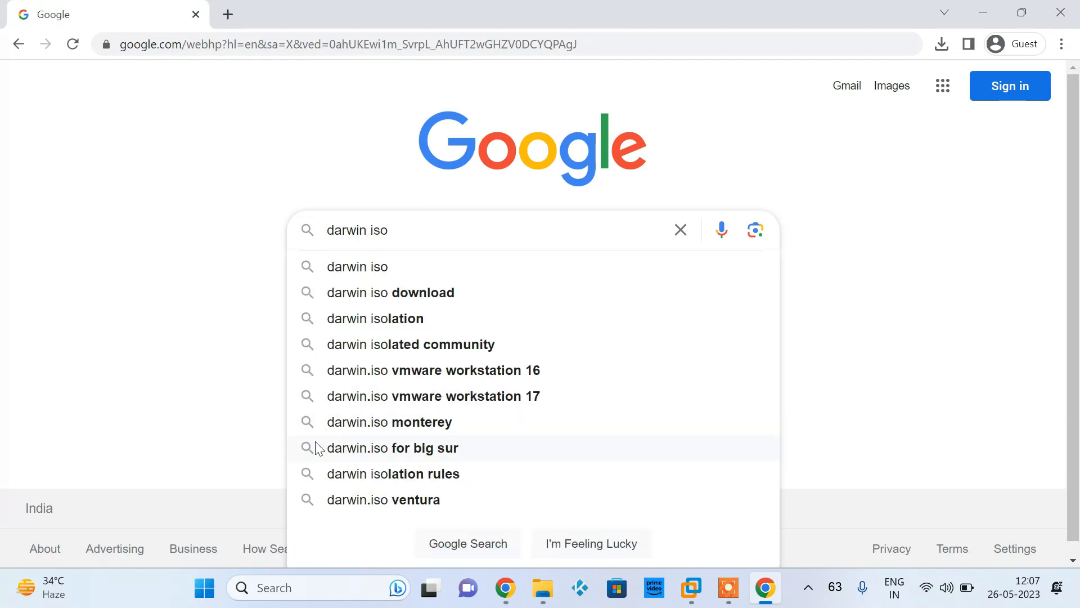
pyautogui.press('Down')
pyautogui.press('Down')
pyautogui.press('Return')
pyautogui.click(198, 387)
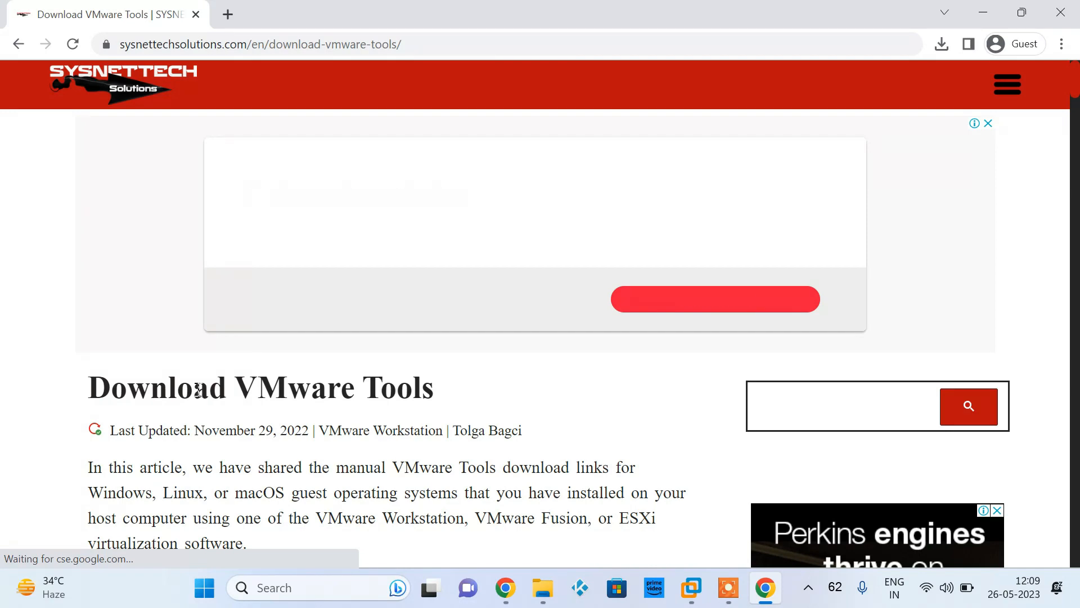
# Download the 13.0.0 folder from the article's latest Darwin.iso Google Drive link, saving the ZIP archive in Downloads
pyautogui.scroll(-15, 198, 396)
pyautogui.scroll(-15, 198, 394)
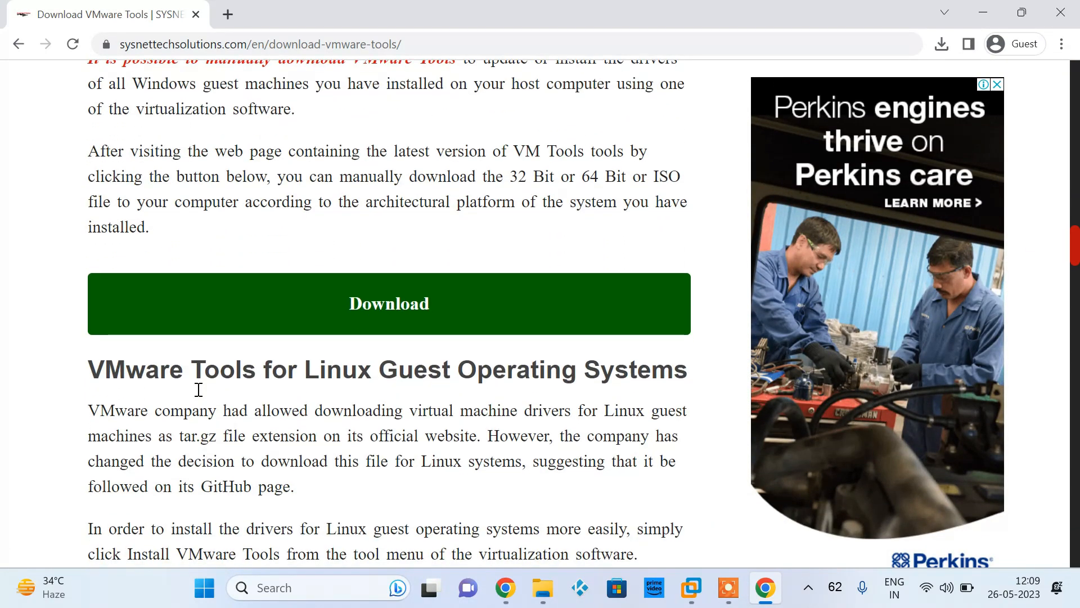
pyautogui.scroll(-12, 393, 444)
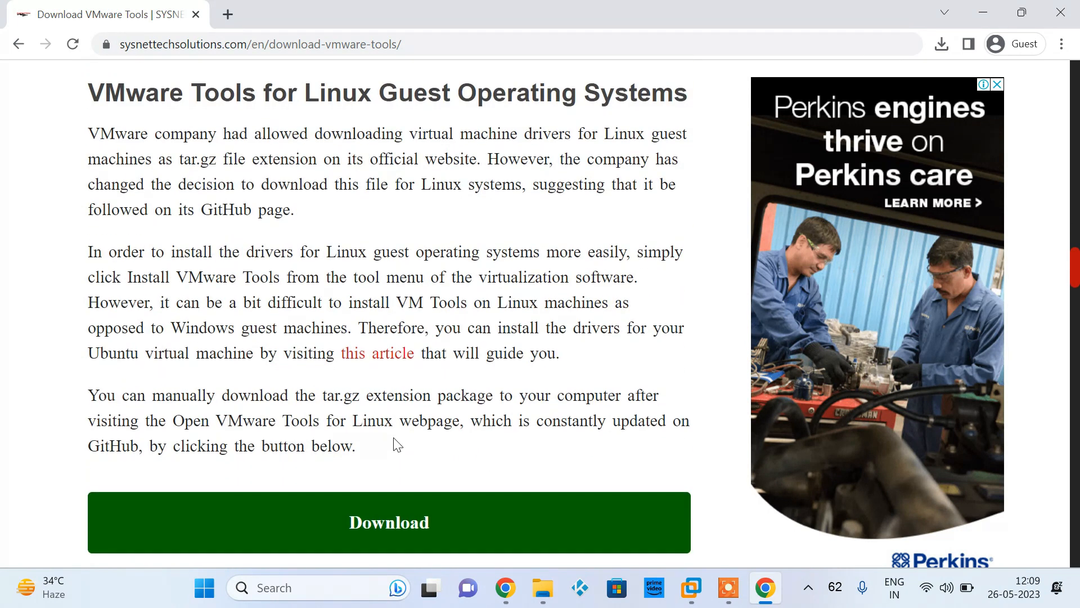
pyautogui.scroll(-3, 395, 438)
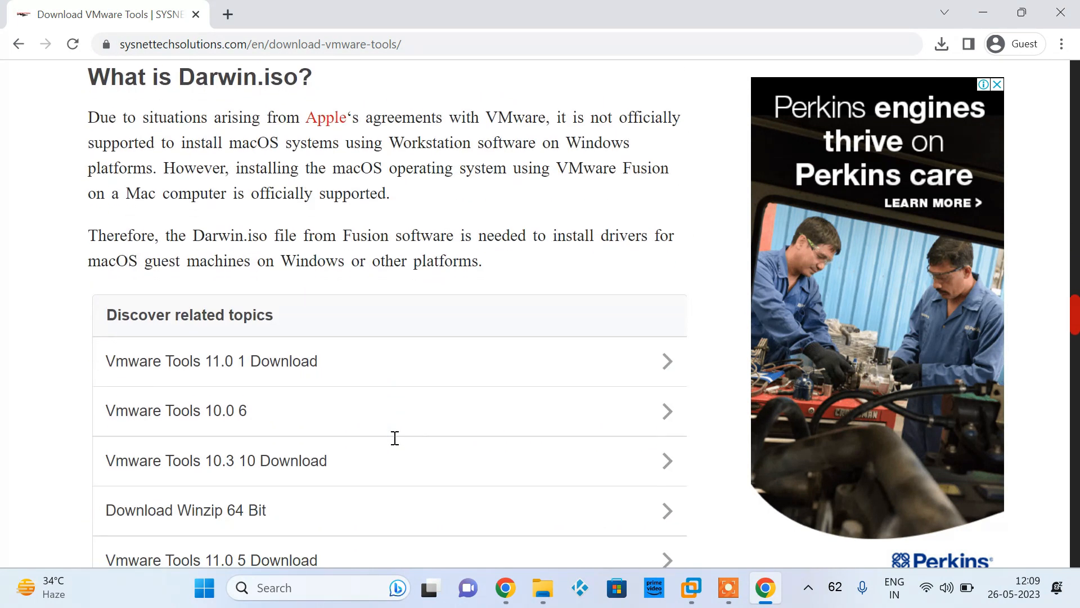
pyautogui.scroll(-9, 395, 438)
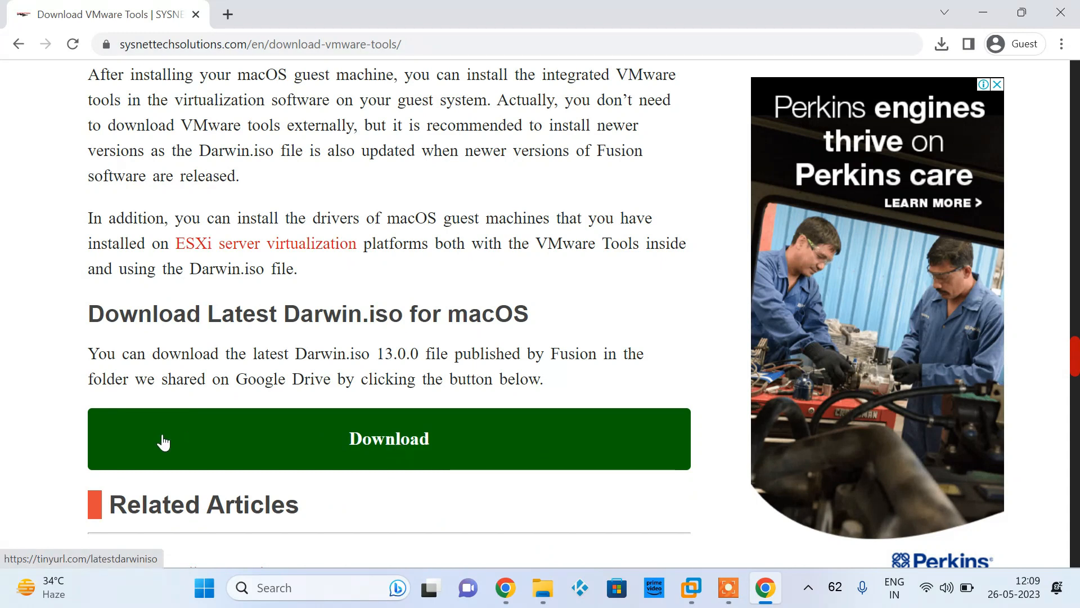
pyautogui.click(392, 450)
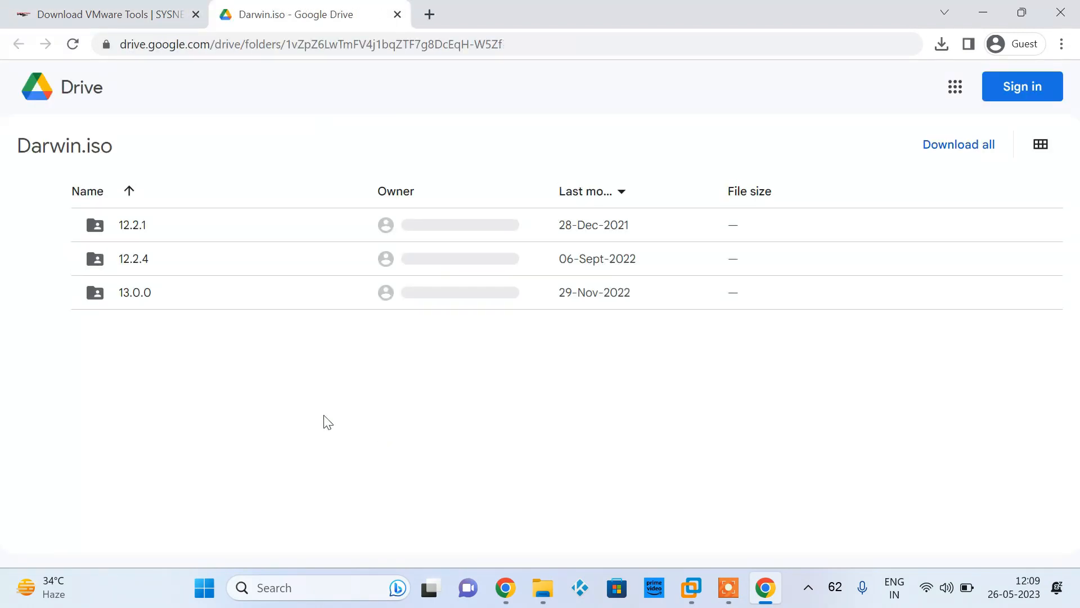
pyautogui.click(860, 301)
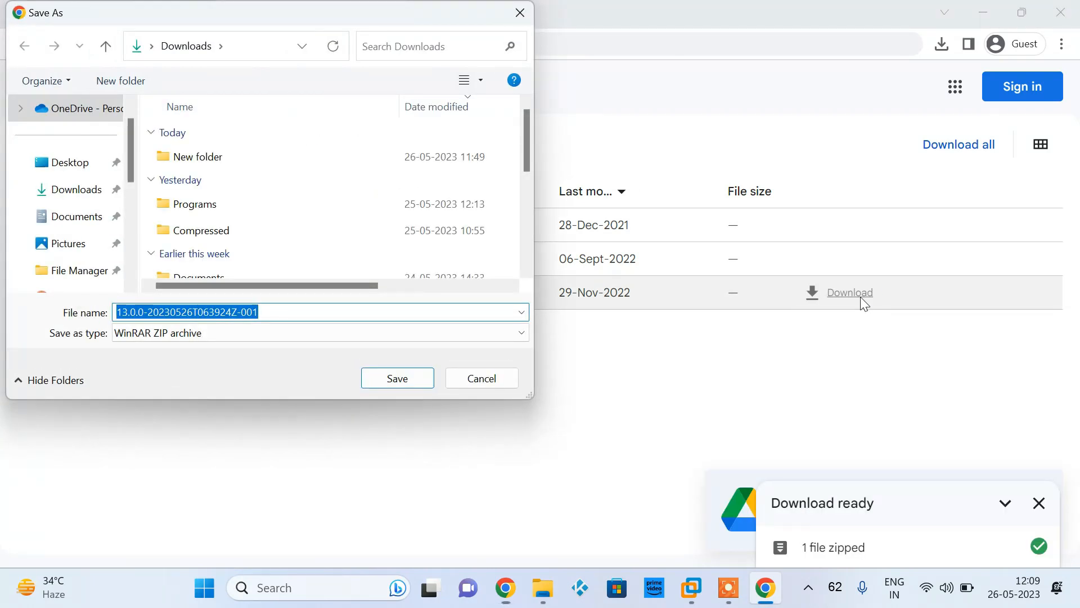
pyautogui.click(418, 379)
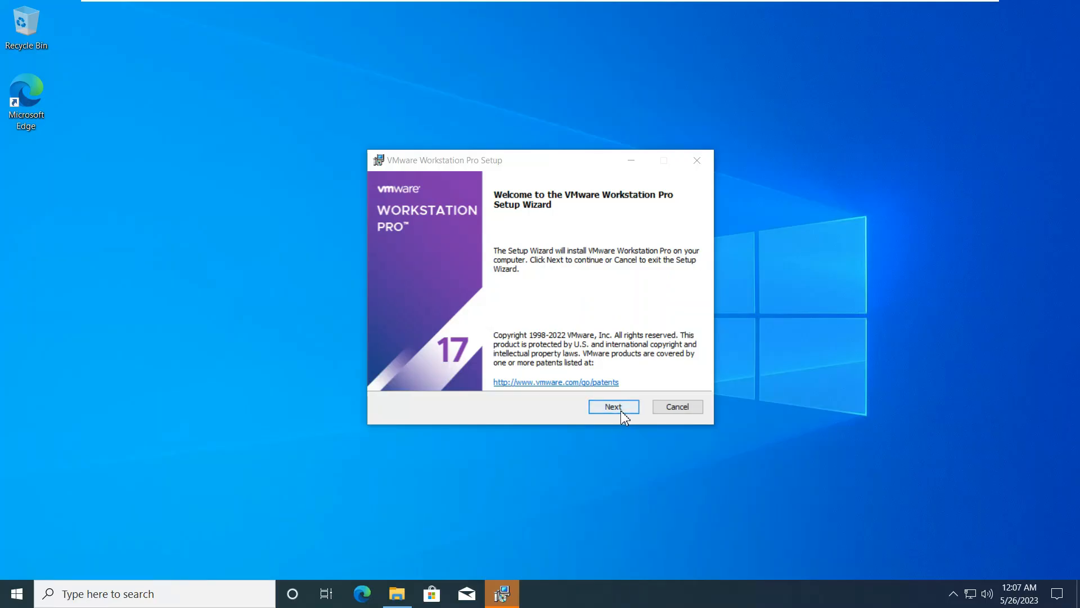
# Install VMware Workstation Pro, accepting the license agreement and keeping the default install location, system PATH option and both shortcuts
pyautogui.click(621, 412)
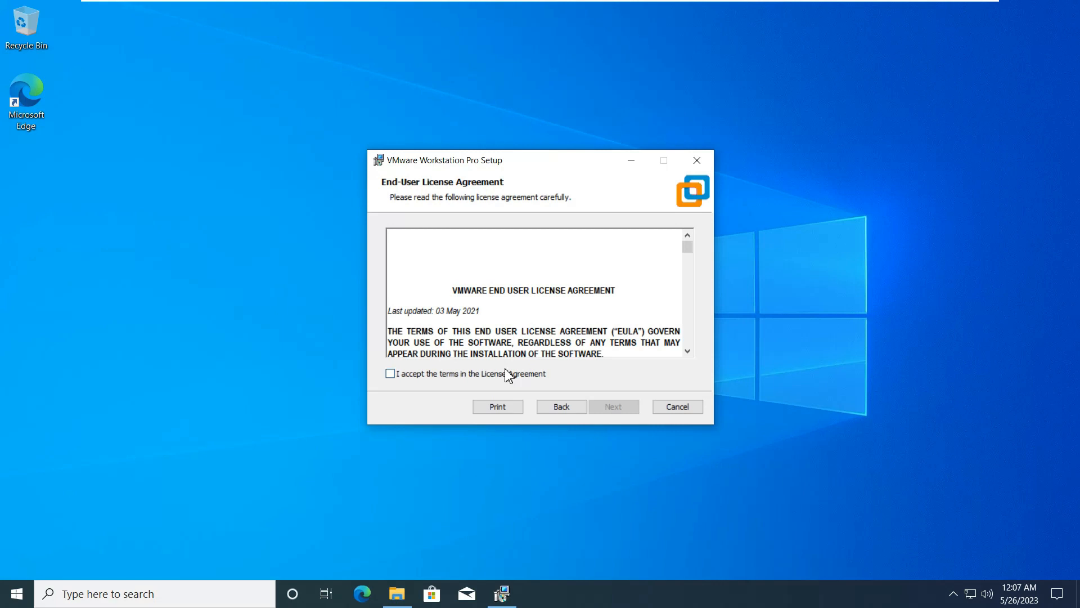
pyautogui.click(506, 375)
pyautogui.click(619, 411)
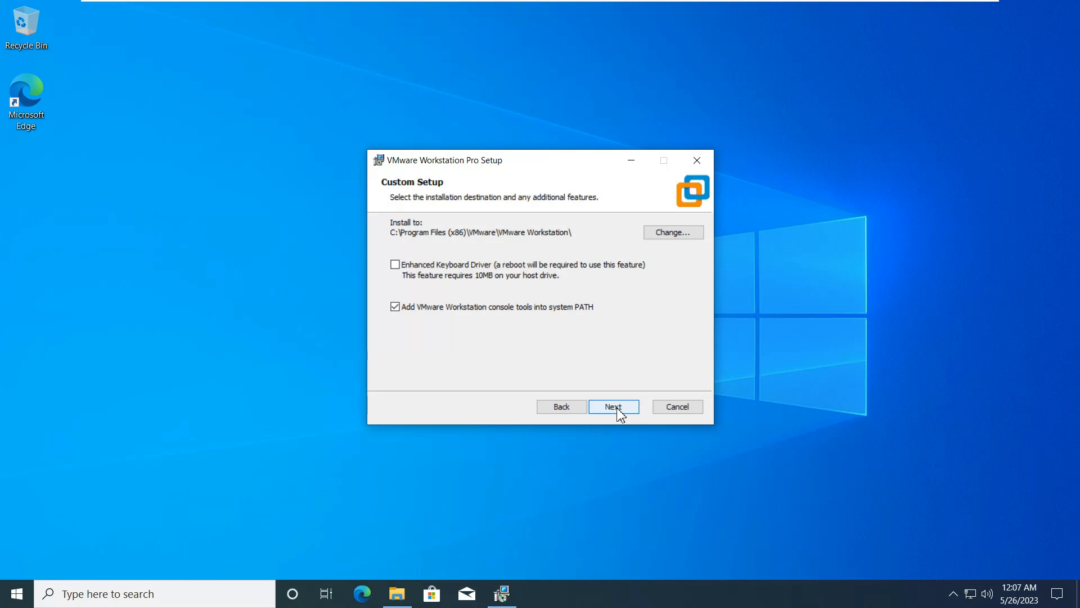
pyautogui.click(619, 410)
pyautogui.click(619, 410)
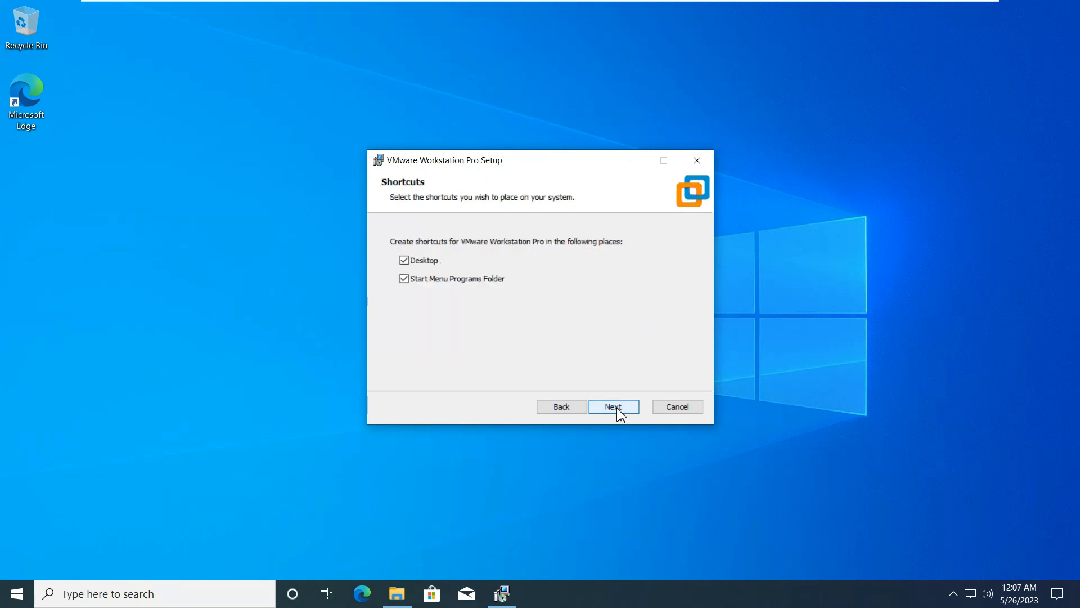
pyautogui.click(615, 408)
pyautogui.click(618, 409)
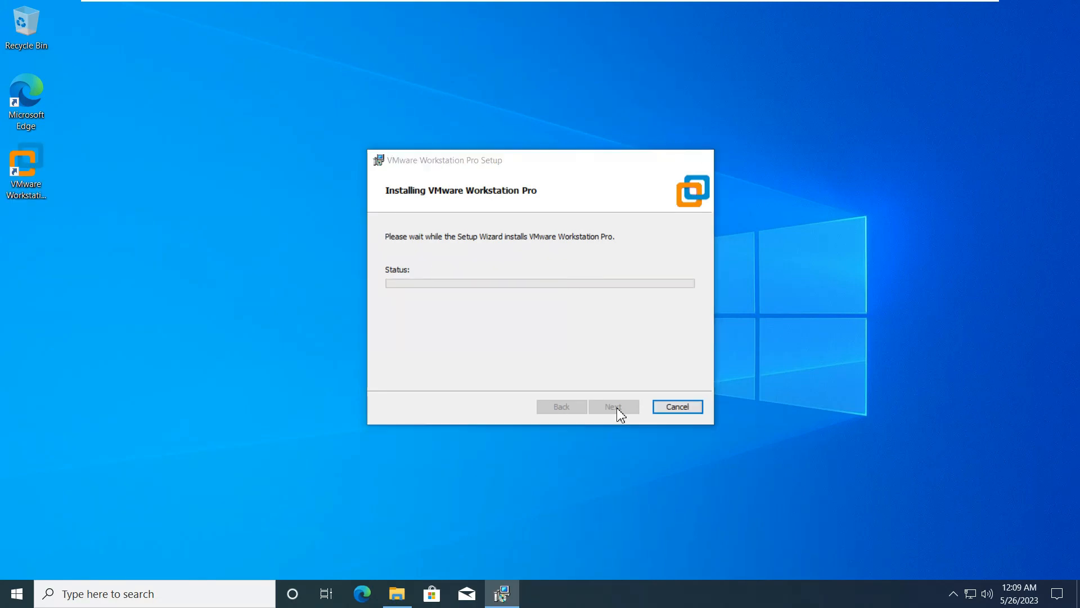
pyautogui.click(670, 414)
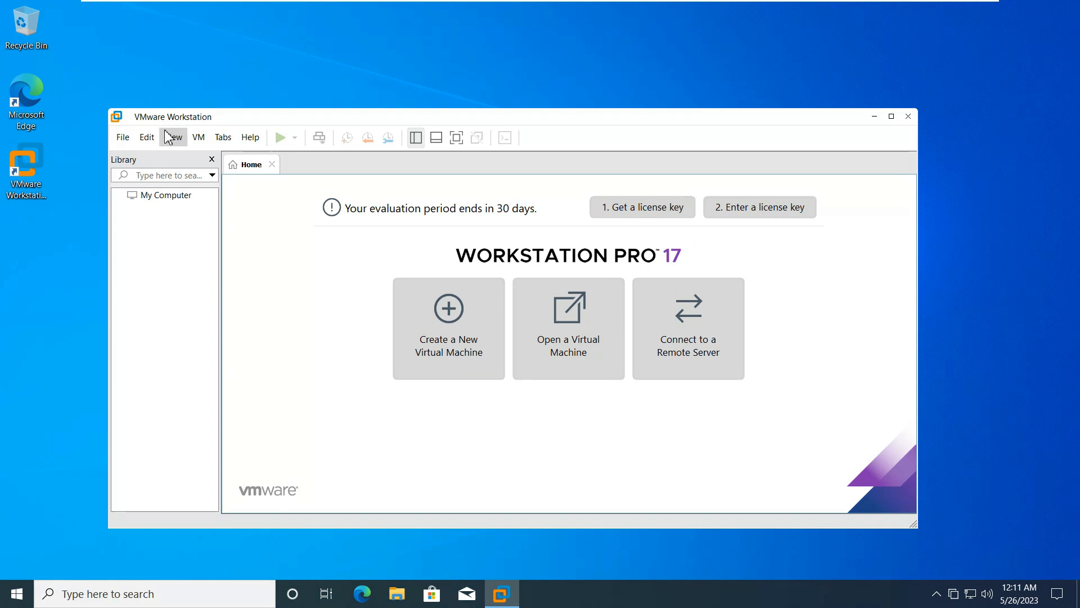
# Maximize VMware Workstation and start a new Typical virtual machine, choosing to install the operating system later
pyautogui.click(889, 118)
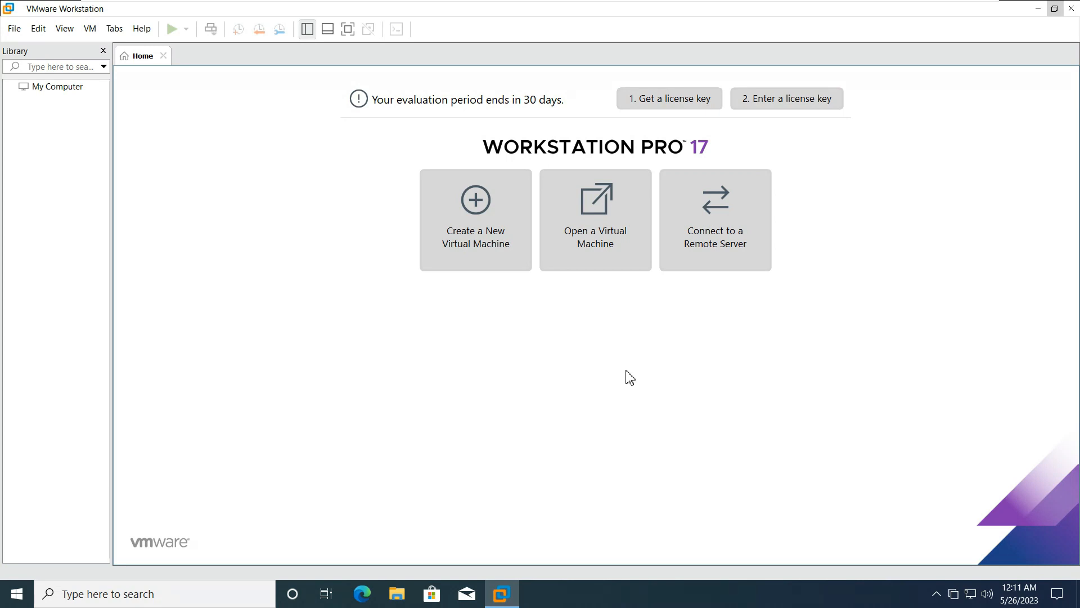
pyautogui.click(495, 243)
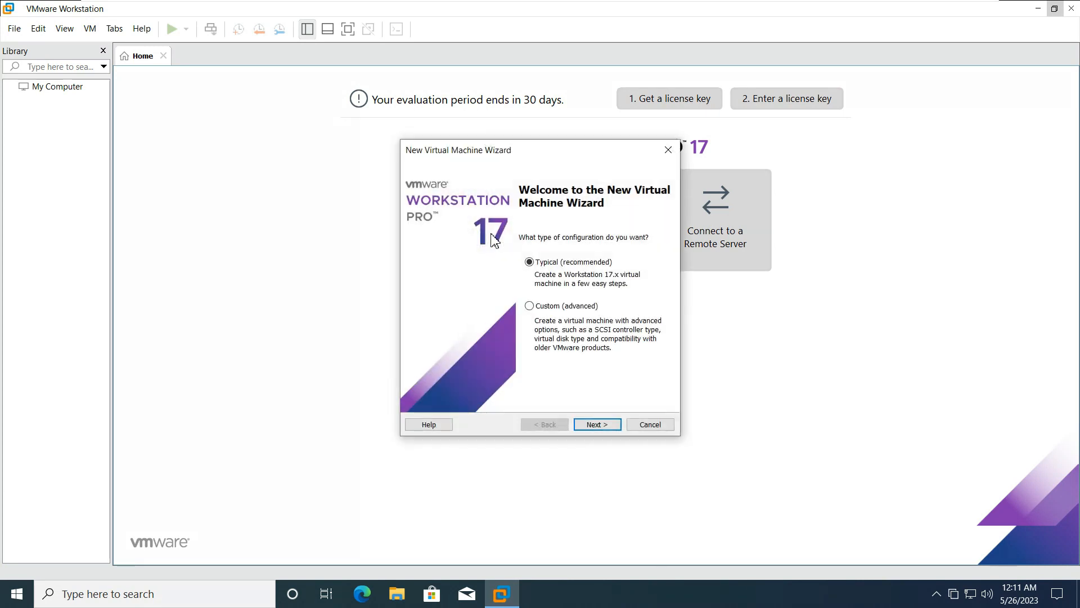
pyautogui.click(597, 425)
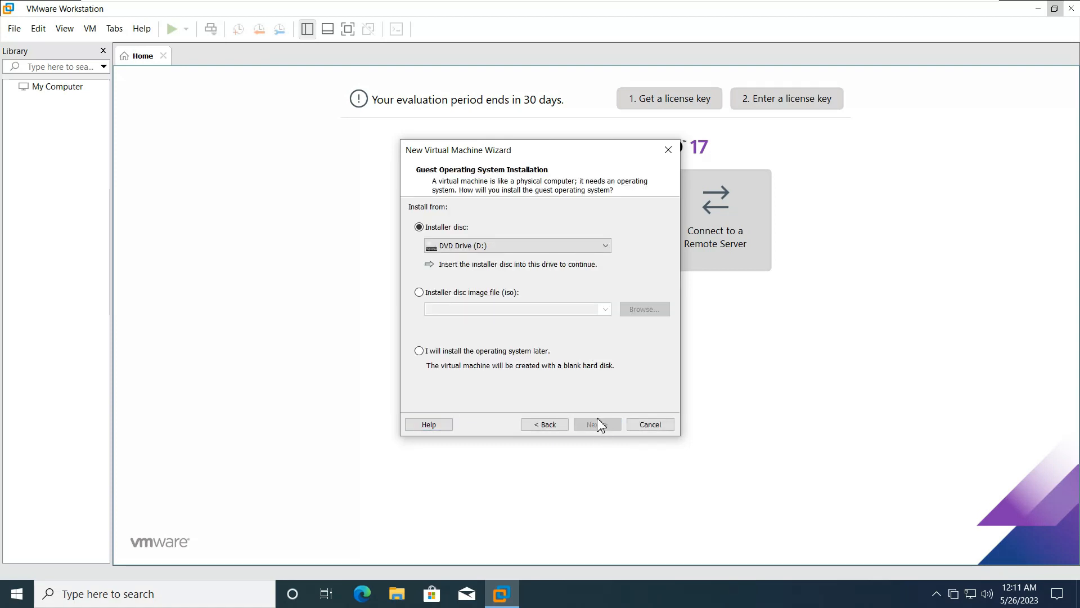
pyautogui.click(528, 351)
pyautogui.click(614, 430)
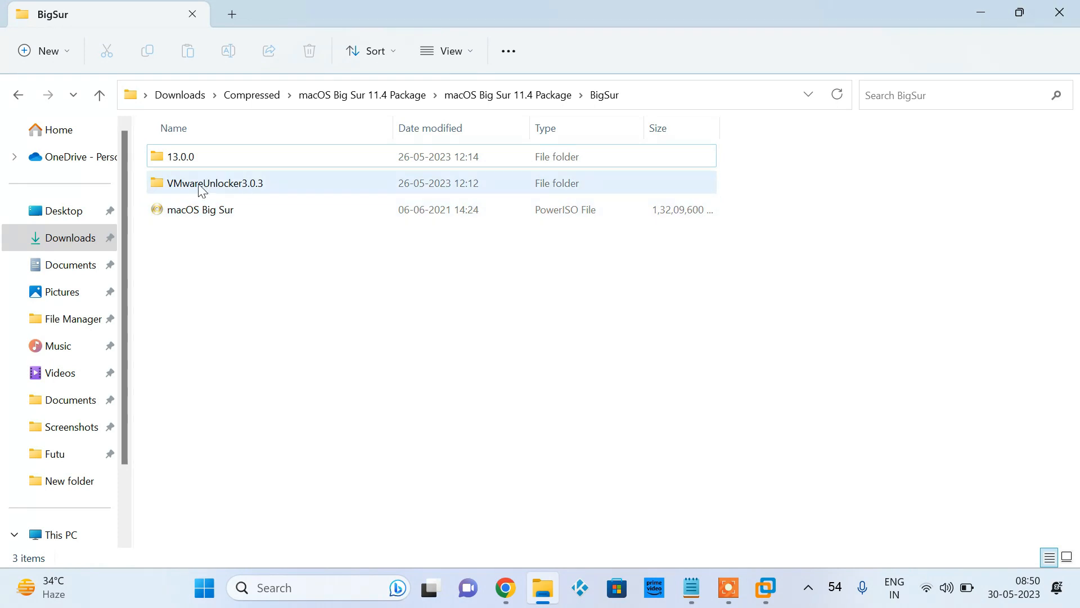
# Open the VMwareUnlocker3.0.3 folder in File Explorer and read the readme's prerequisites and Windows instructions
pyautogui.doubleClick(234, 185)
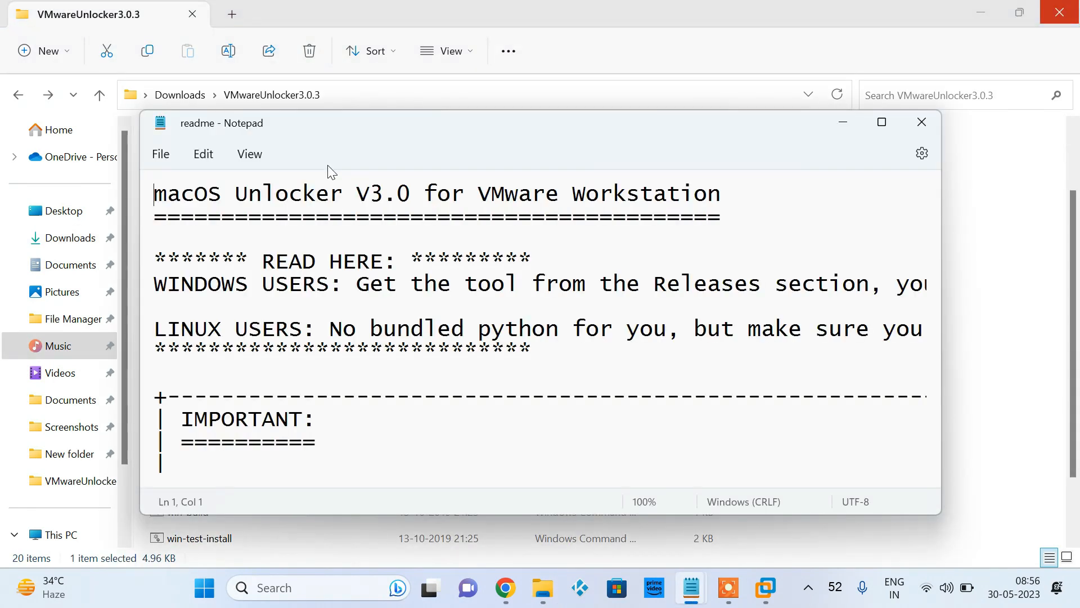
pyautogui.click(881, 122)
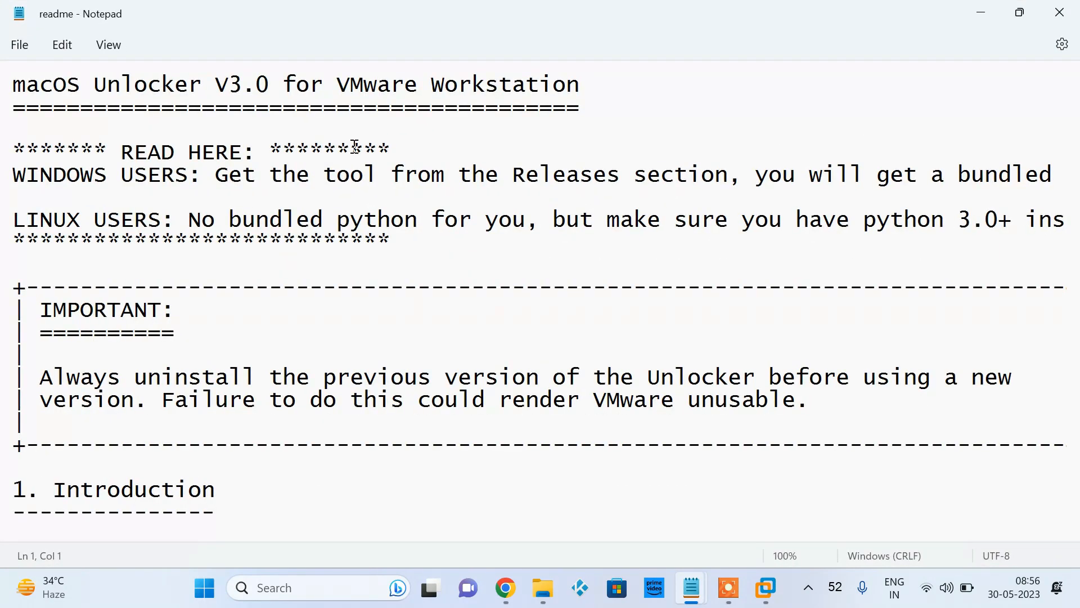
pyautogui.scroll(-20, 624, 330)
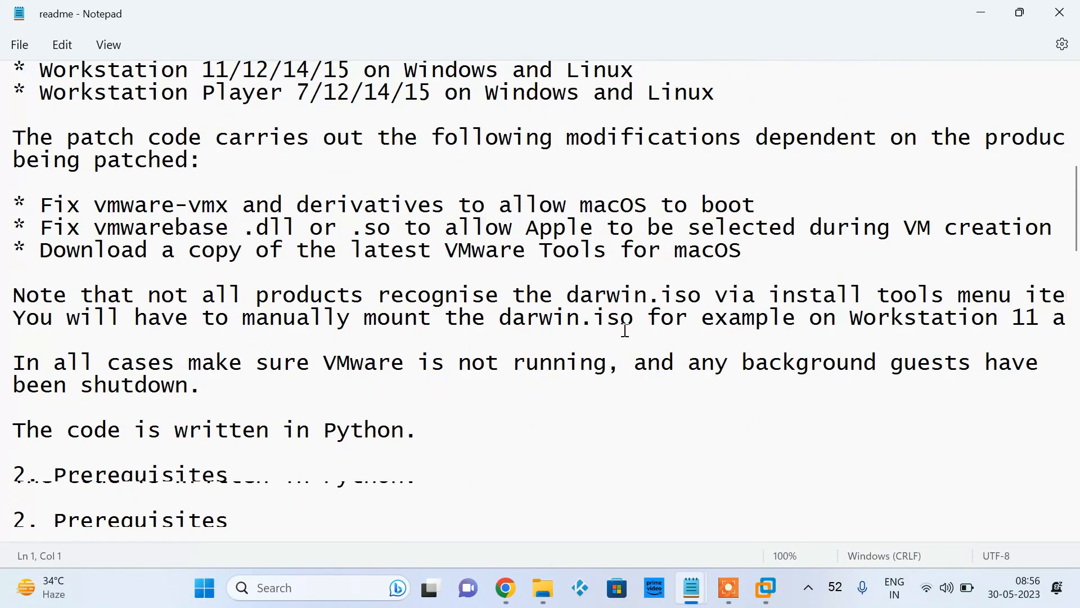
pyautogui.scroll(2, 625, 330)
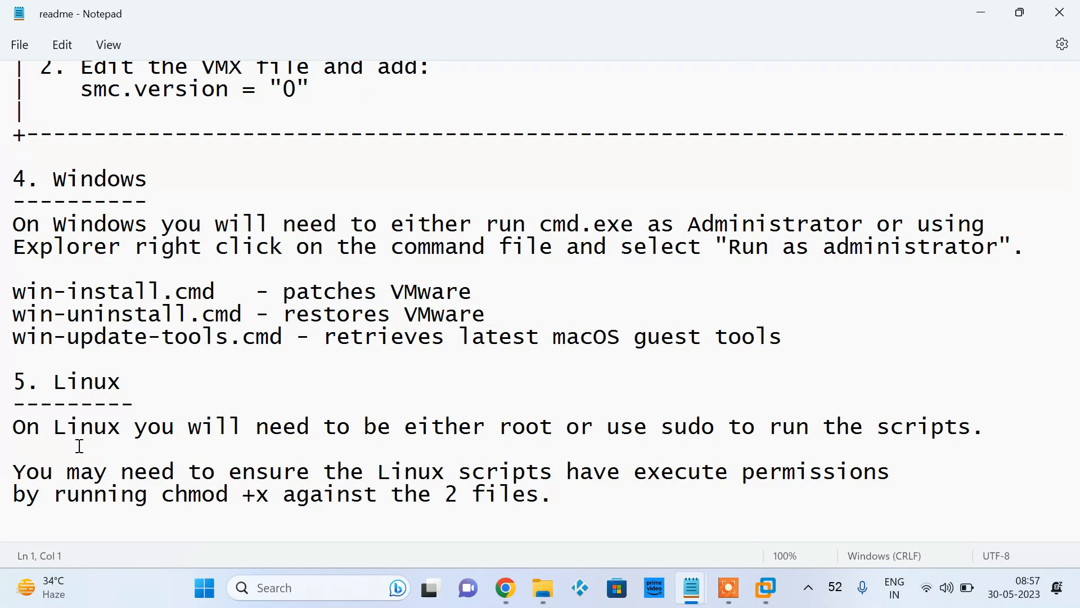
pyautogui.scroll(-3, 80, 446)
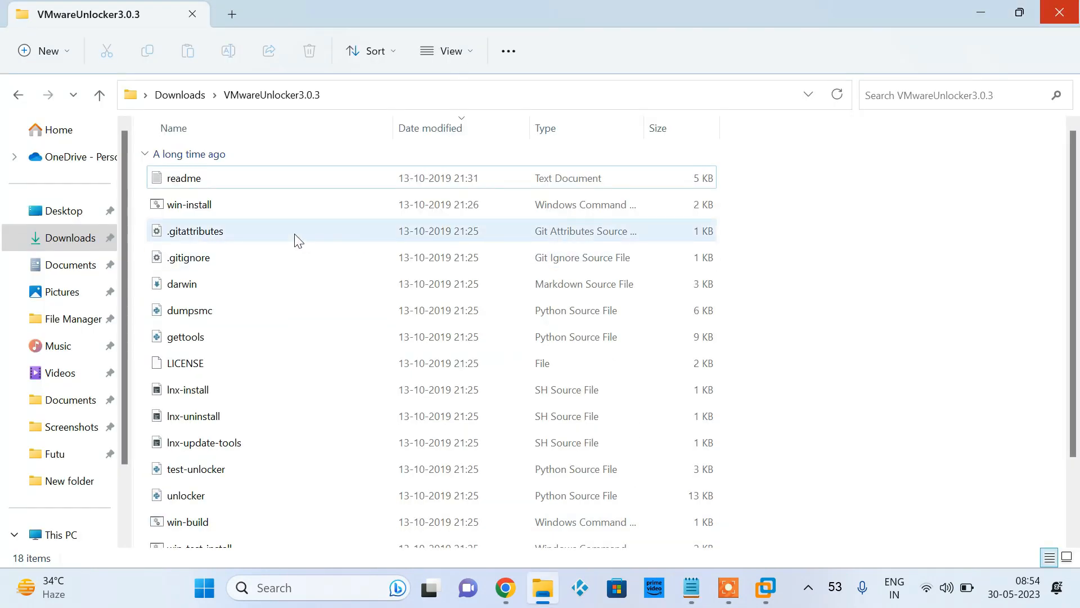
# Run the win-install command file from the VMwareUnlocker3.0.3 folder as administrator to patch VMware
pyautogui.click(186, 206)
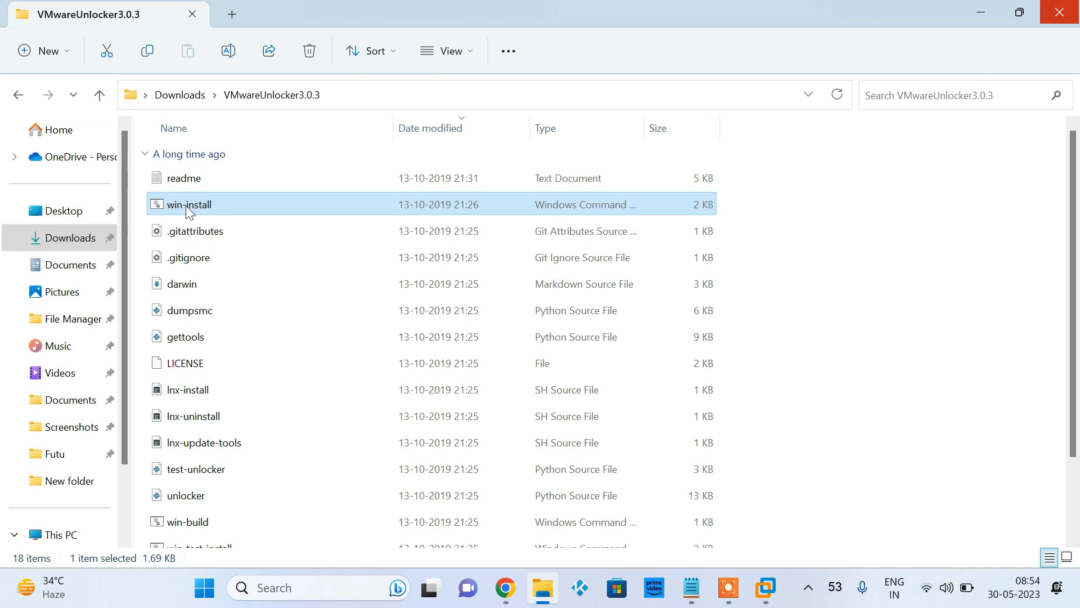
pyautogui.rightClick(205, 214)
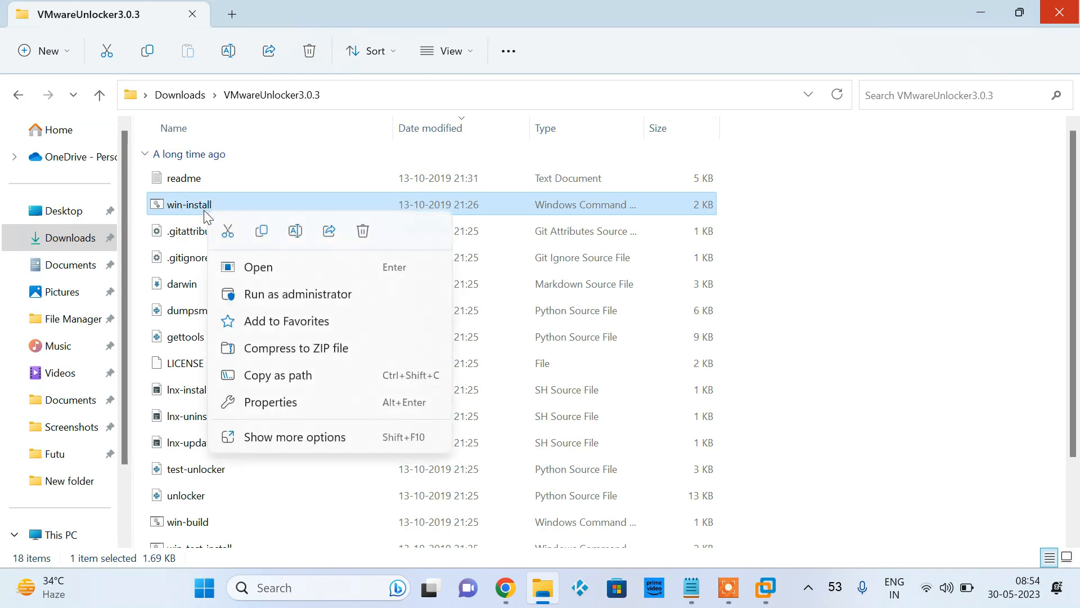
pyautogui.click(294, 292)
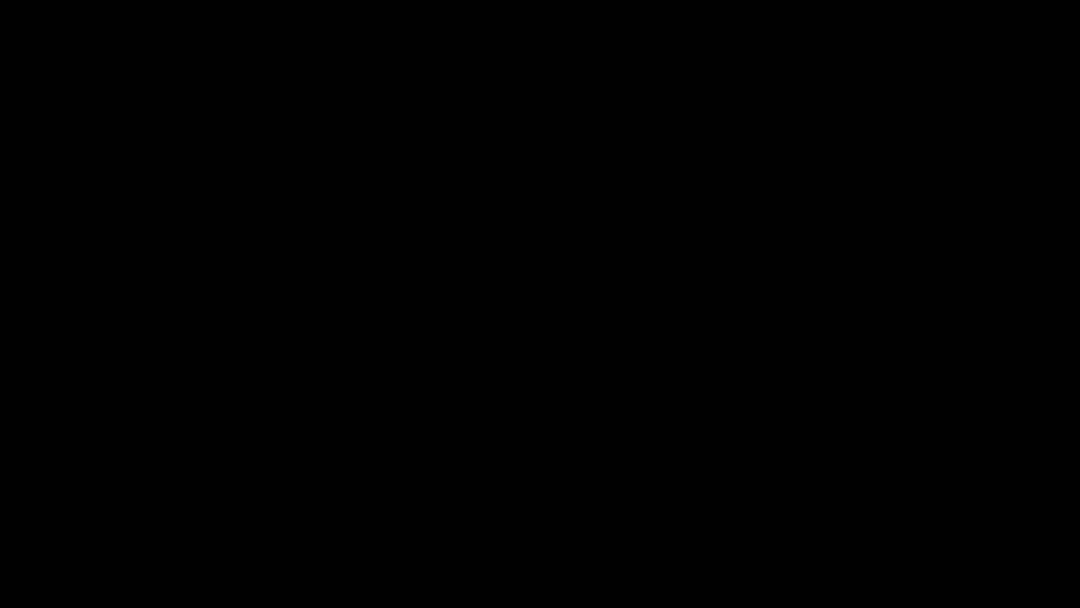
pyautogui.click(423, 424)
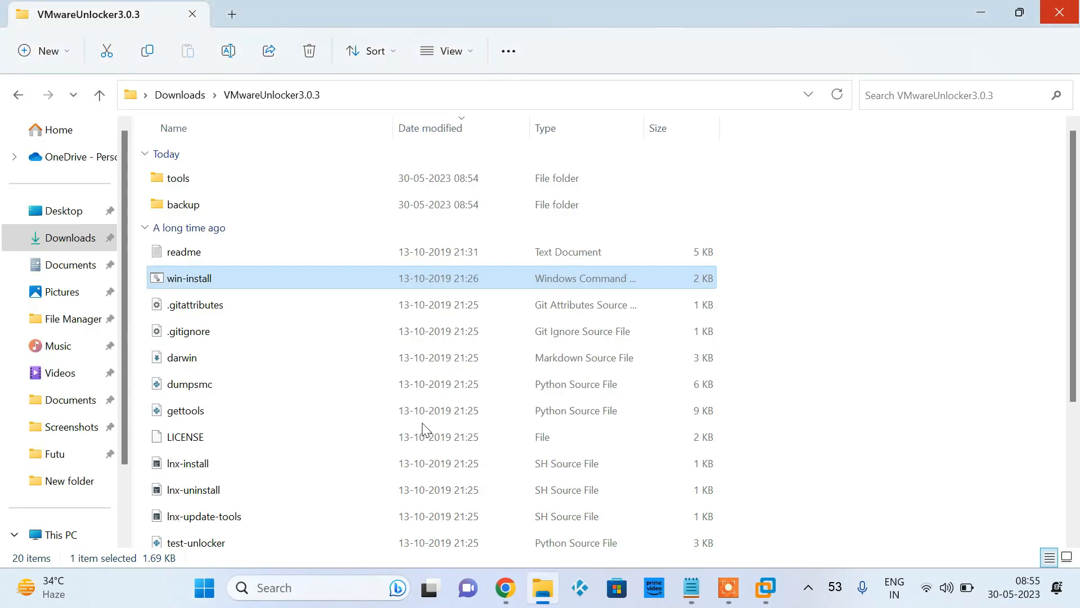
# Switch to VMware Workstation and start a Typical virtual machine, with the operating system installed later and Apple Mac OS X, macOS 11 as guest
pyautogui.click(774, 585)
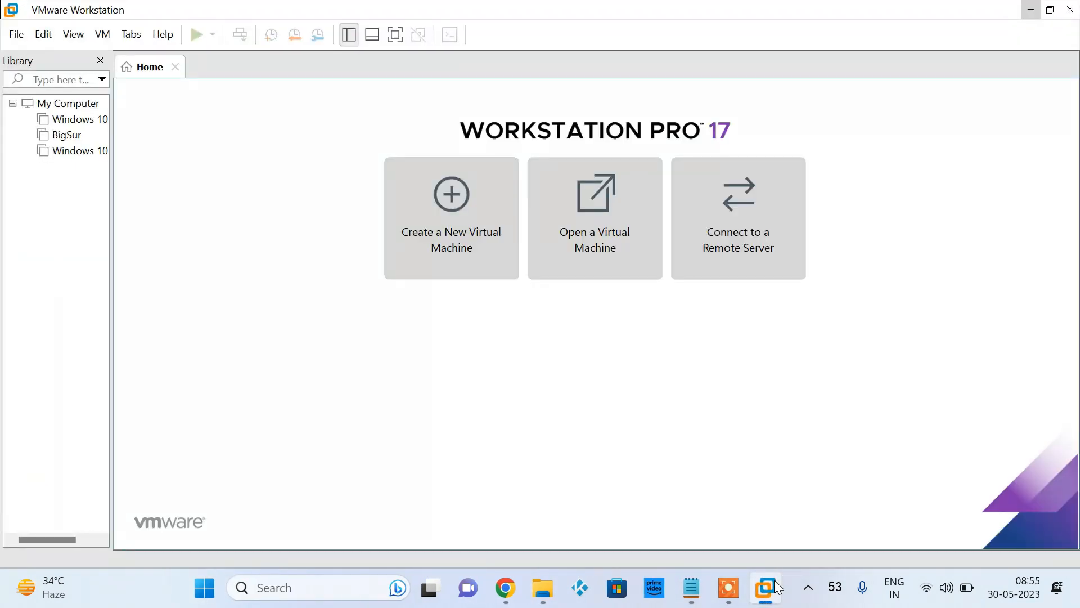
pyautogui.click(462, 172)
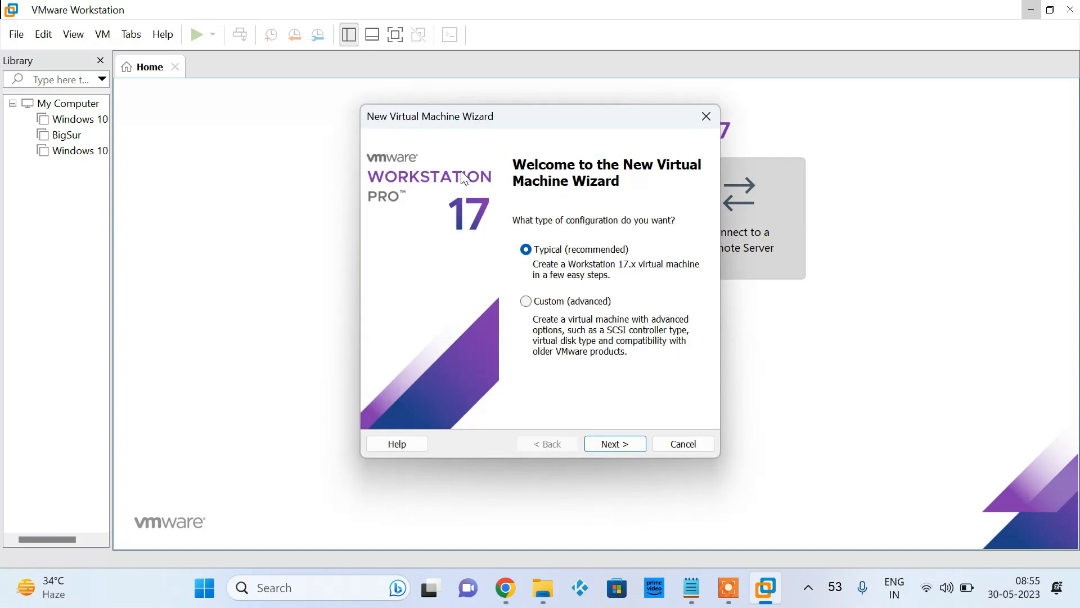
pyautogui.click(613, 444)
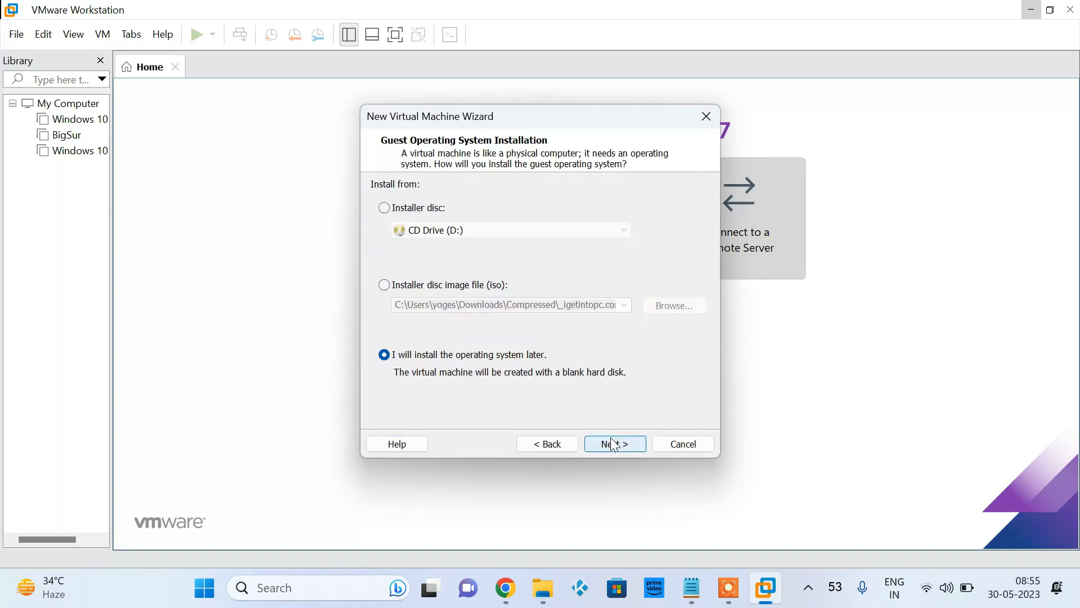
pyautogui.click(613, 444)
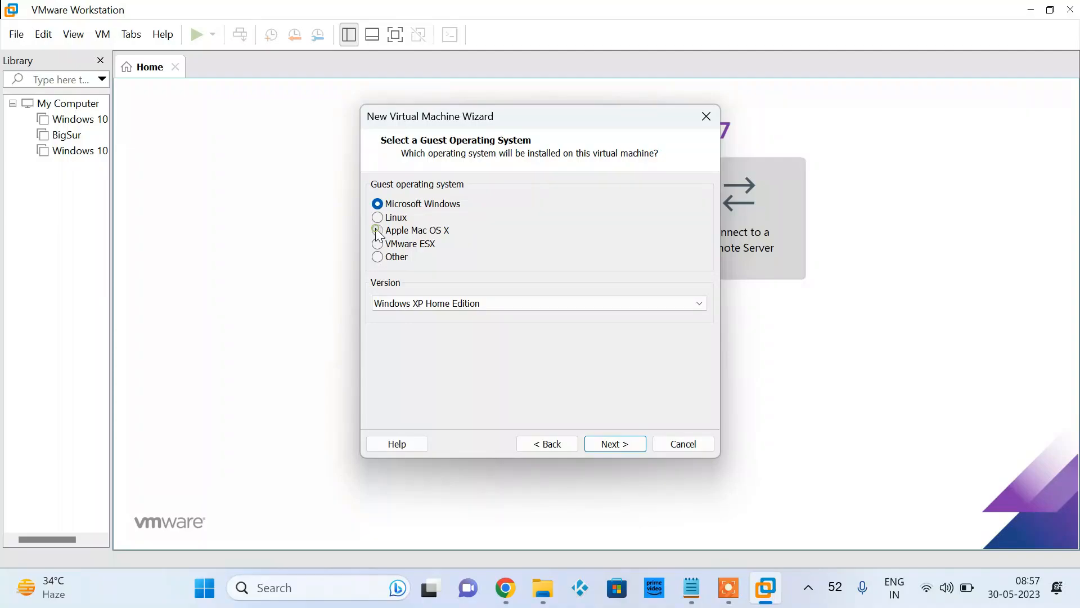
pyautogui.click(378, 231)
pyautogui.click(424, 306)
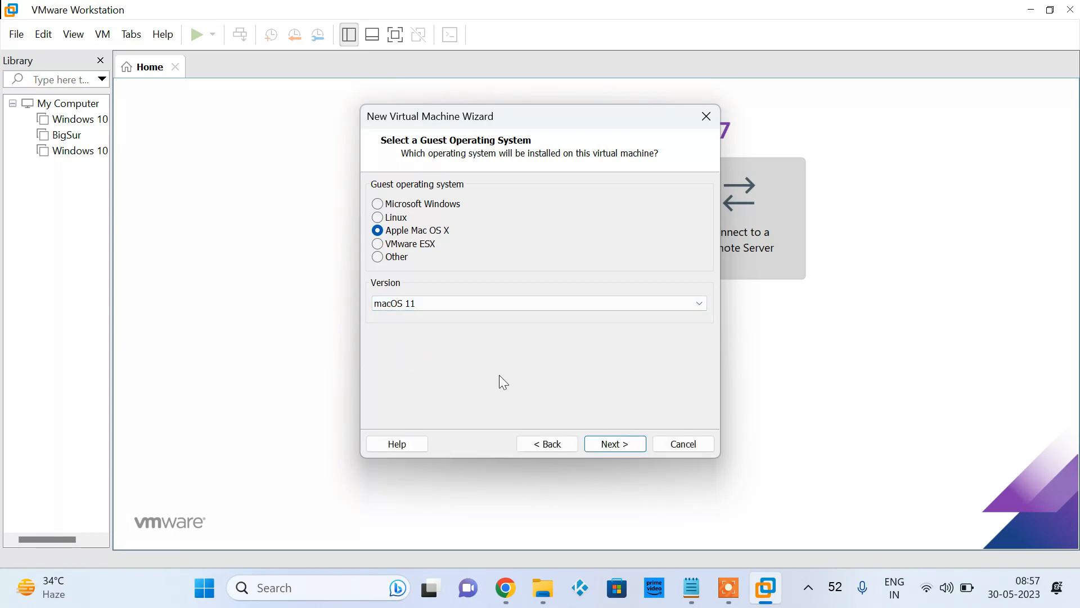
pyautogui.click(616, 444)
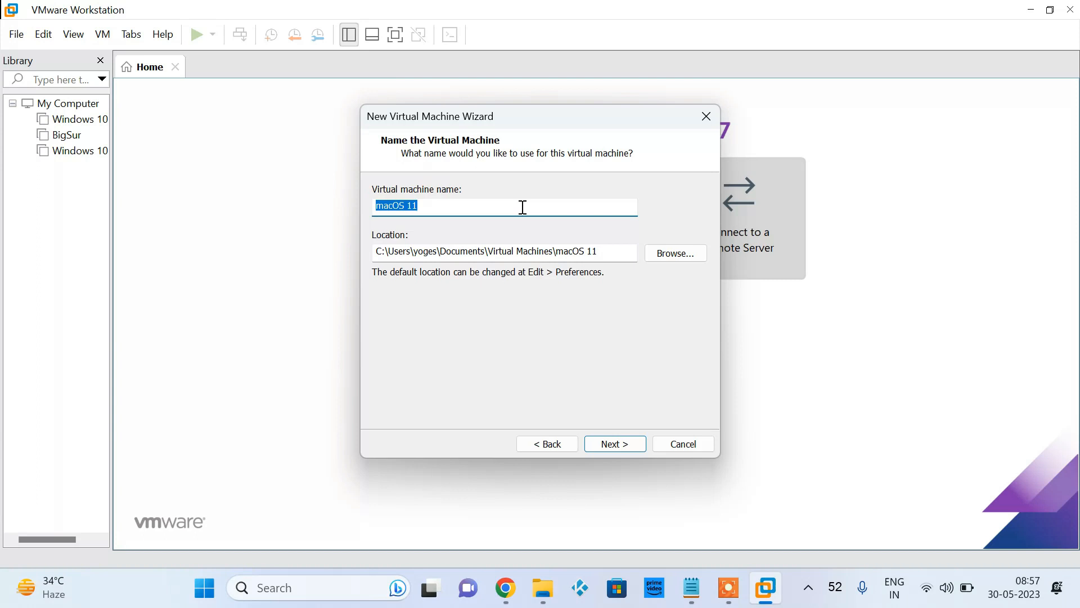
# Name the virtual machine BigSur1, set its maximum disk size to 100 GB split into multiple files, and finish creating it
pyautogui.write('BigS')
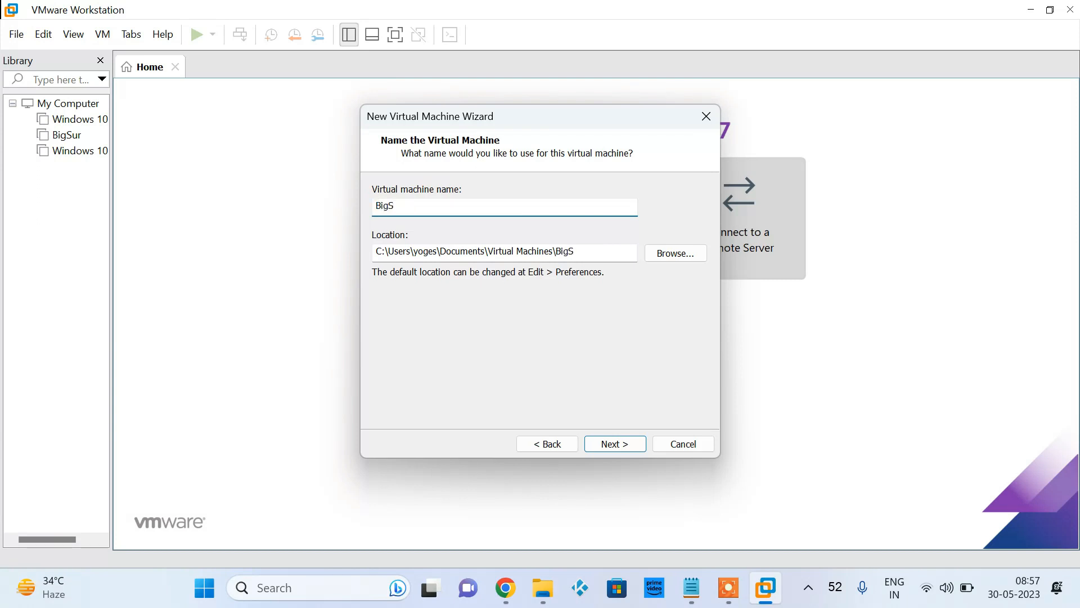
pyautogui.write('ur')
pyautogui.click(603, 447)
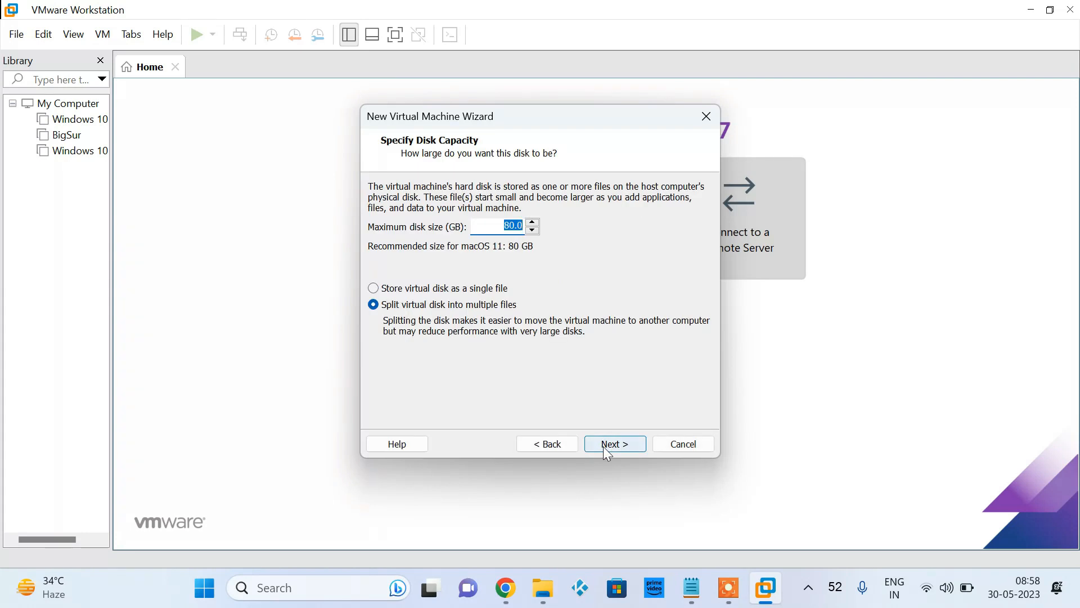
pyautogui.click(512, 226)
pyautogui.write('10')
pyautogui.click(621, 444)
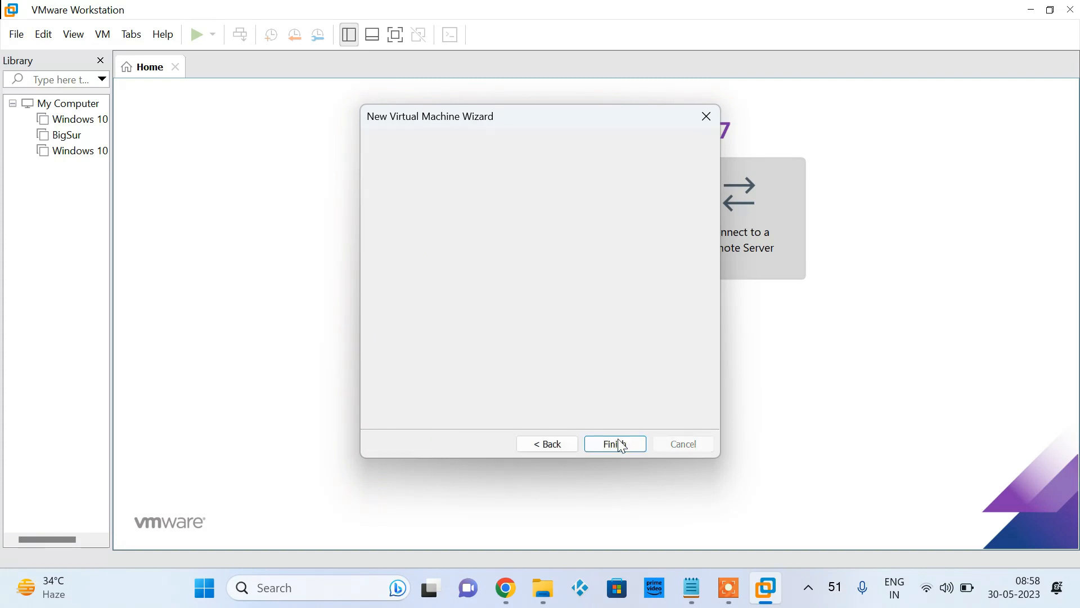
pyautogui.click(619, 442)
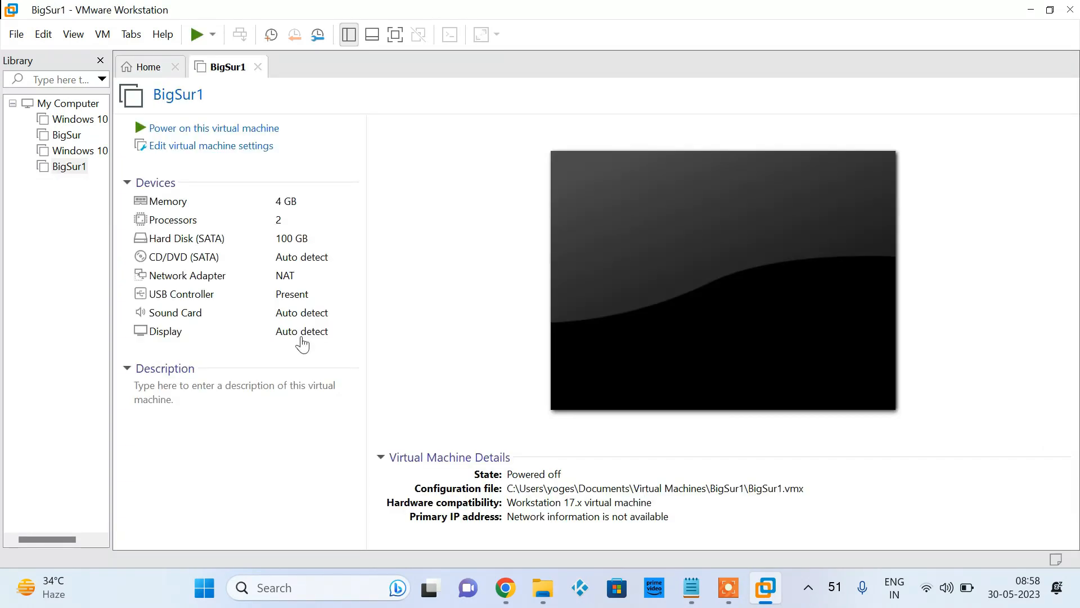
# Set the BigSur1 virtual machine's memory to 6 GB and review its processor and hard disk settings
pyautogui.click(204, 147)
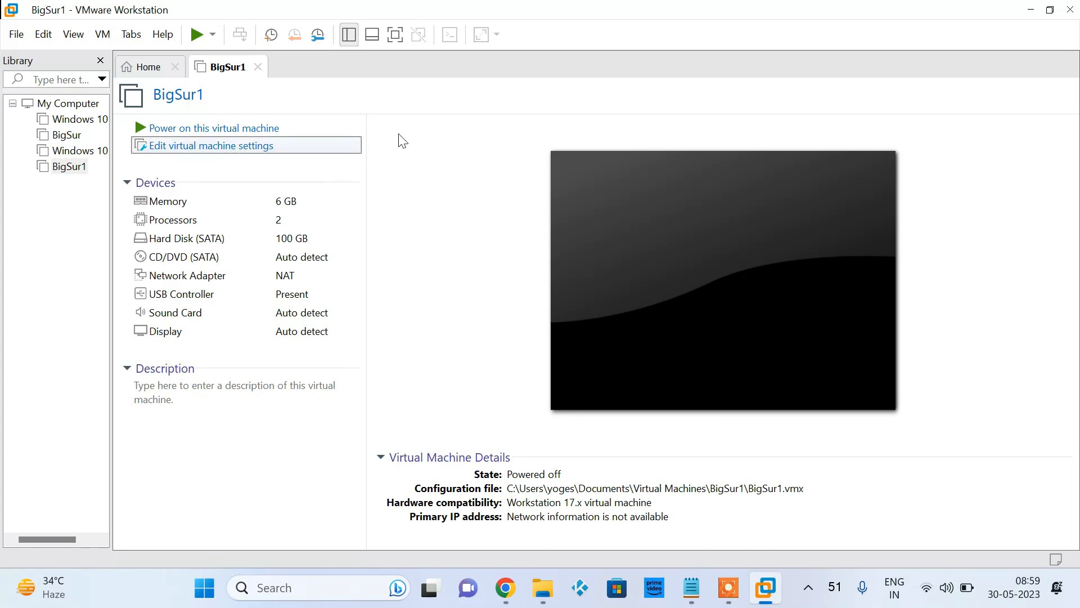
pyautogui.click(231, 146)
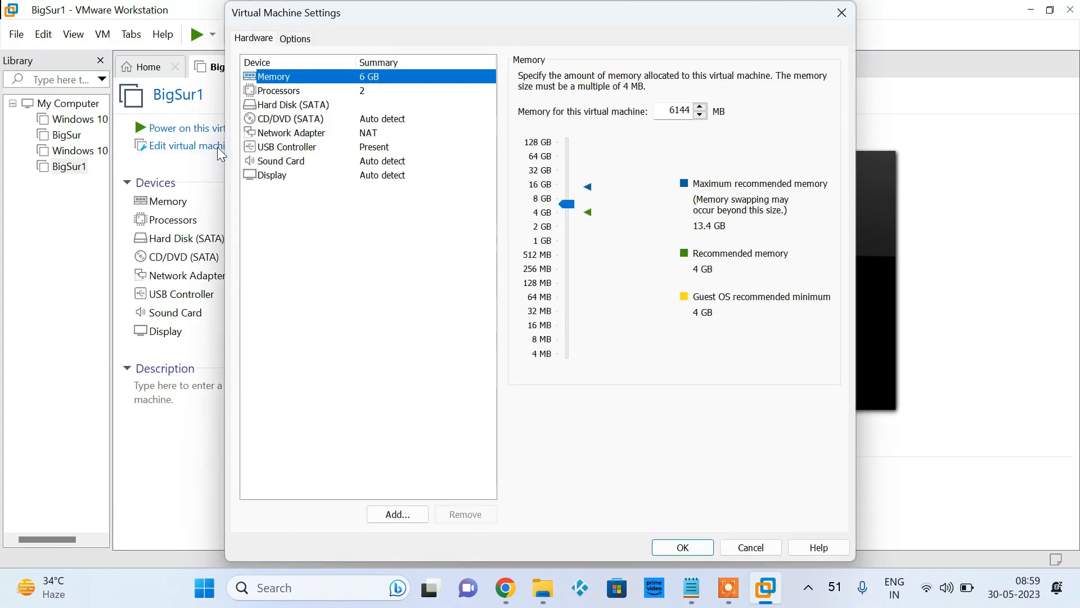
pyautogui.click(372, 91)
pyautogui.click(371, 107)
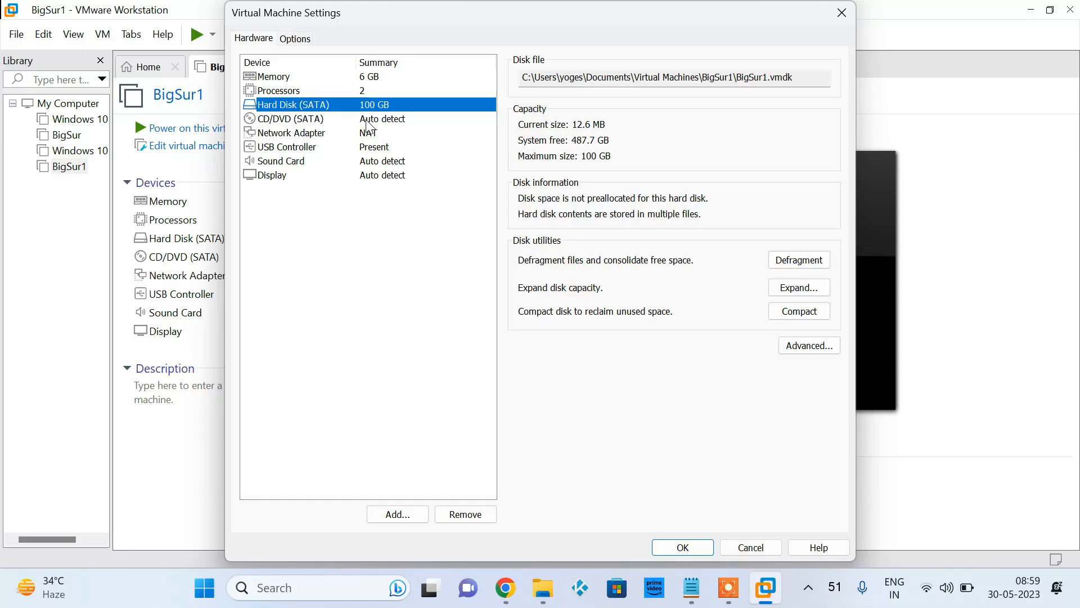
# Attach the macOS Big Sur ISO image from the BigSur folder to the CD/DVD drive and save the virtual machine settings
pyautogui.click(366, 121)
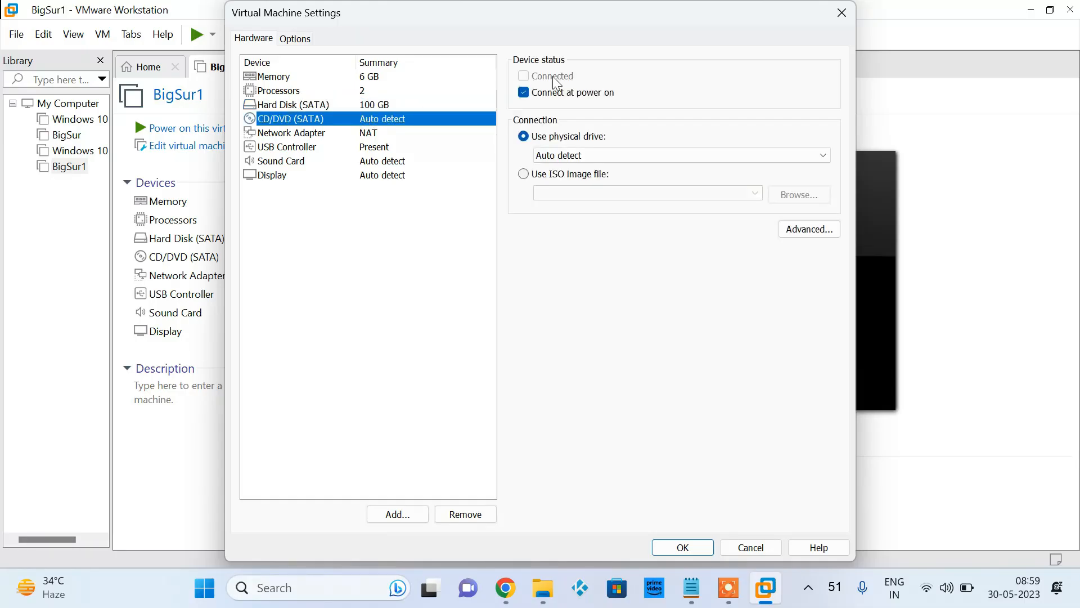
pyautogui.click(527, 178)
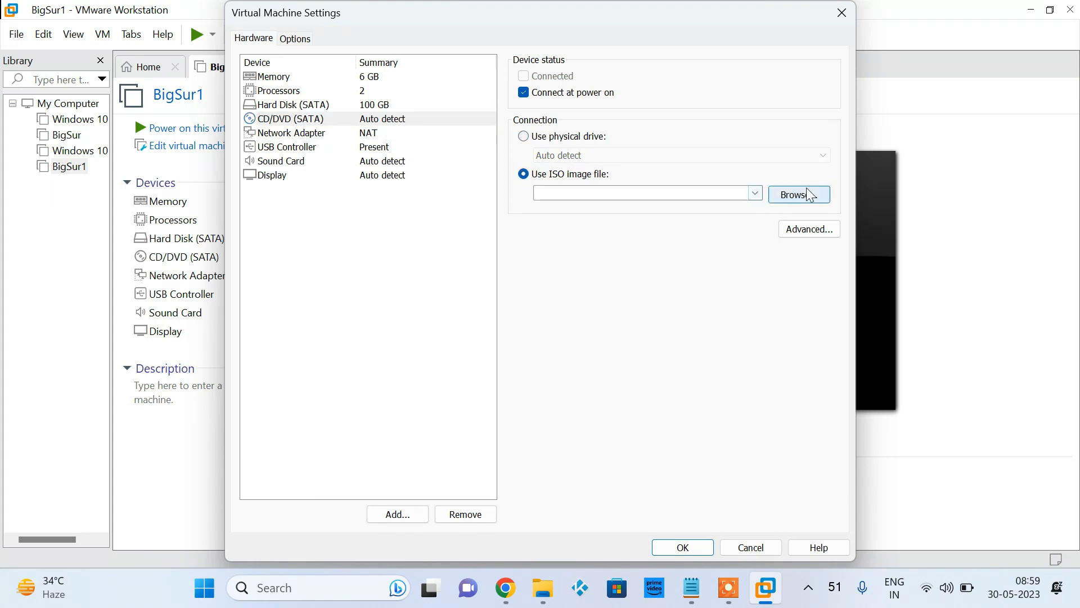
pyautogui.click(807, 194)
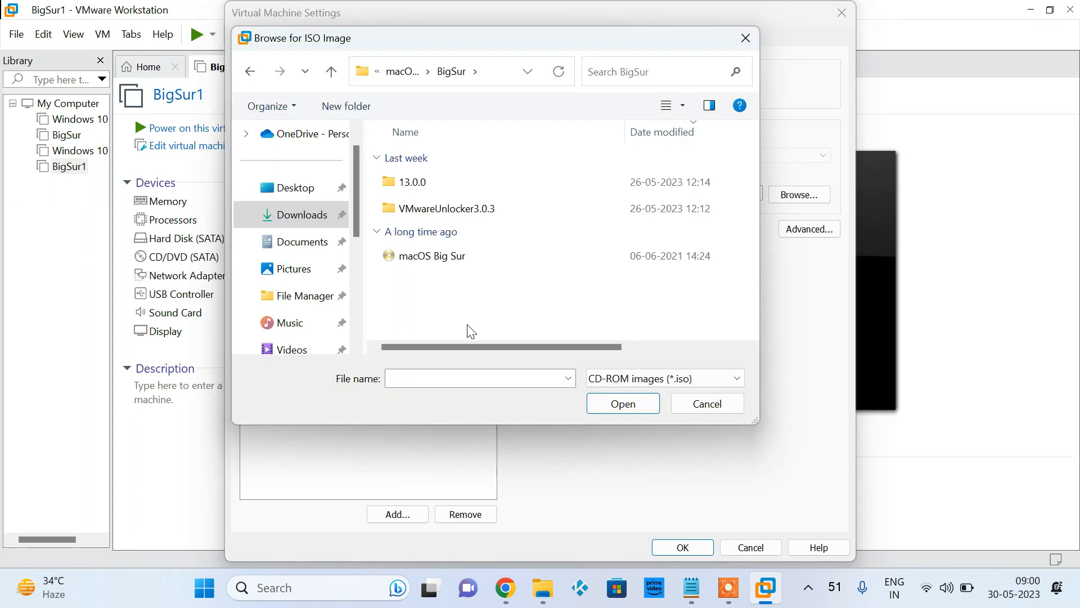
pyautogui.doubleClick(442, 257)
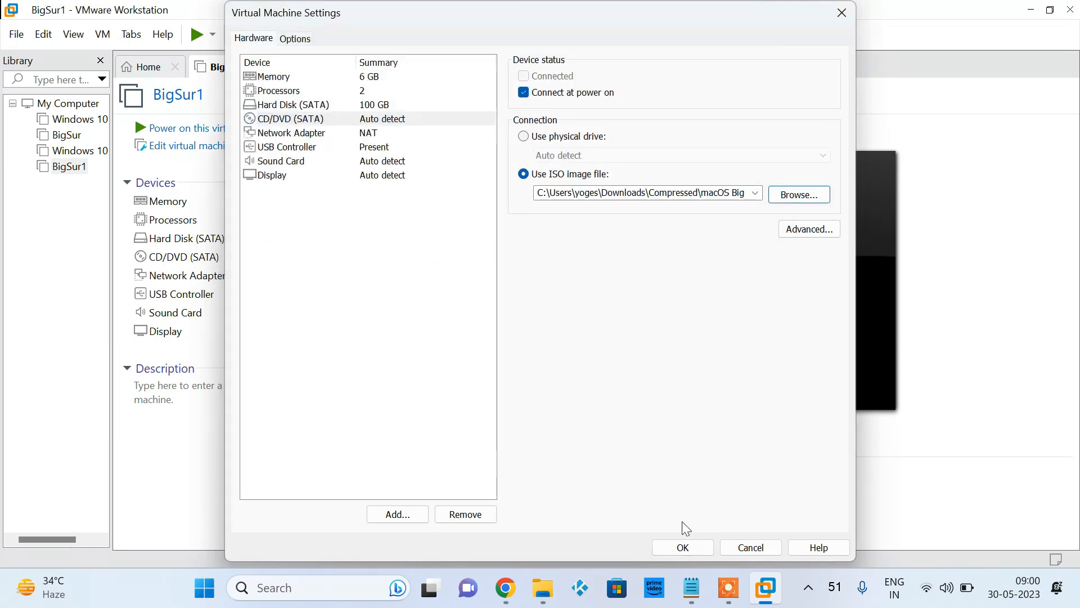
pyautogui.click(681, 548)
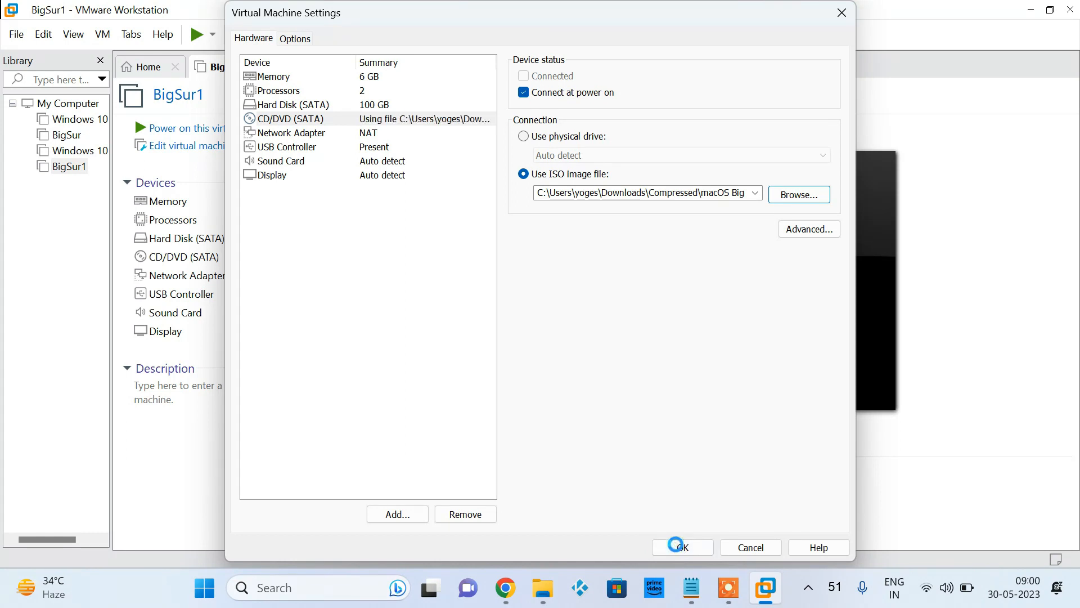
# Power on the BigSur1 virtual machine, dismiss the side channel mitigations hint, and switch the display to full screen
pyautogui.click(195, 129)
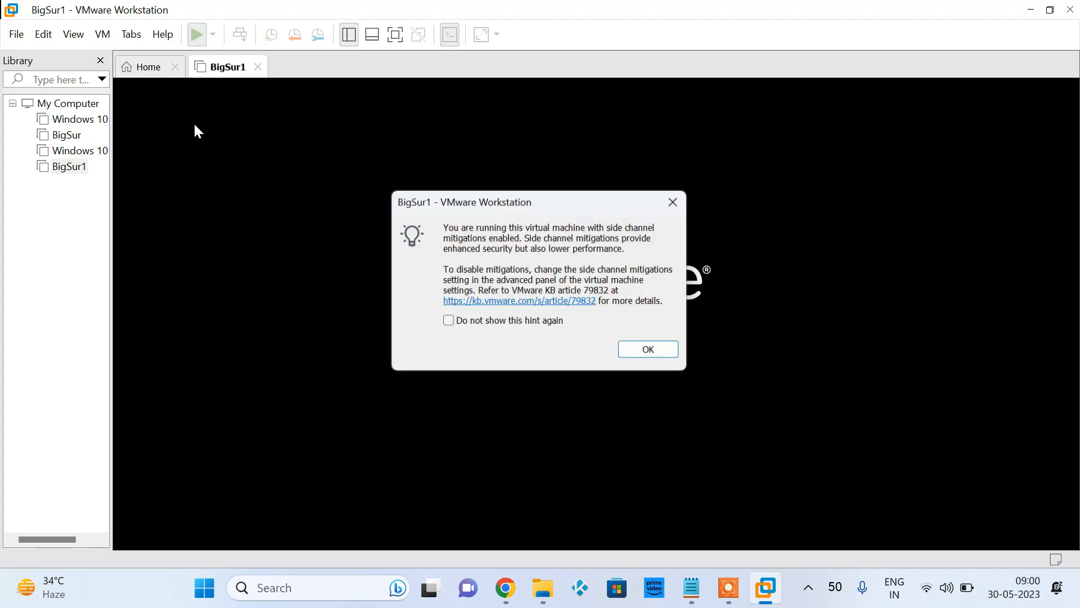
pyautogui.click(635, 355)
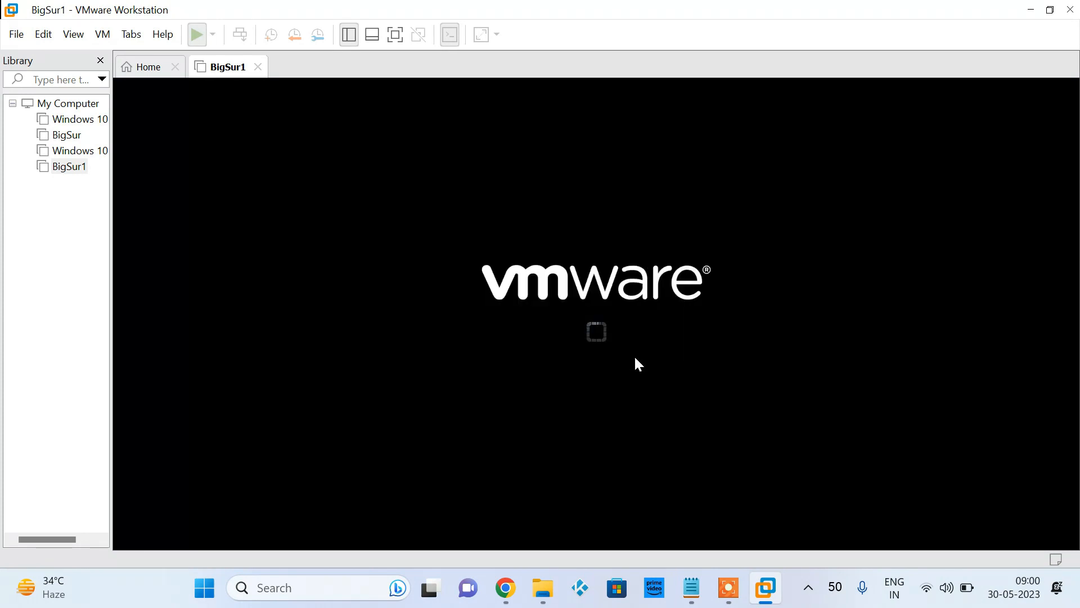
pyautogui.click(710, 466)
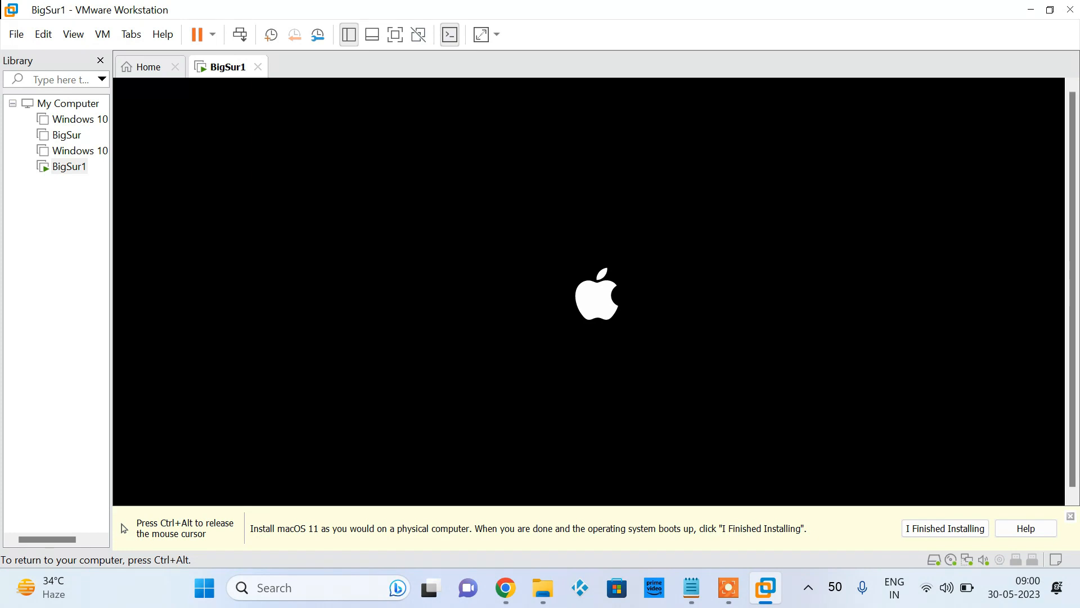
pyautogui.hotkey('ctrl', 'alt')
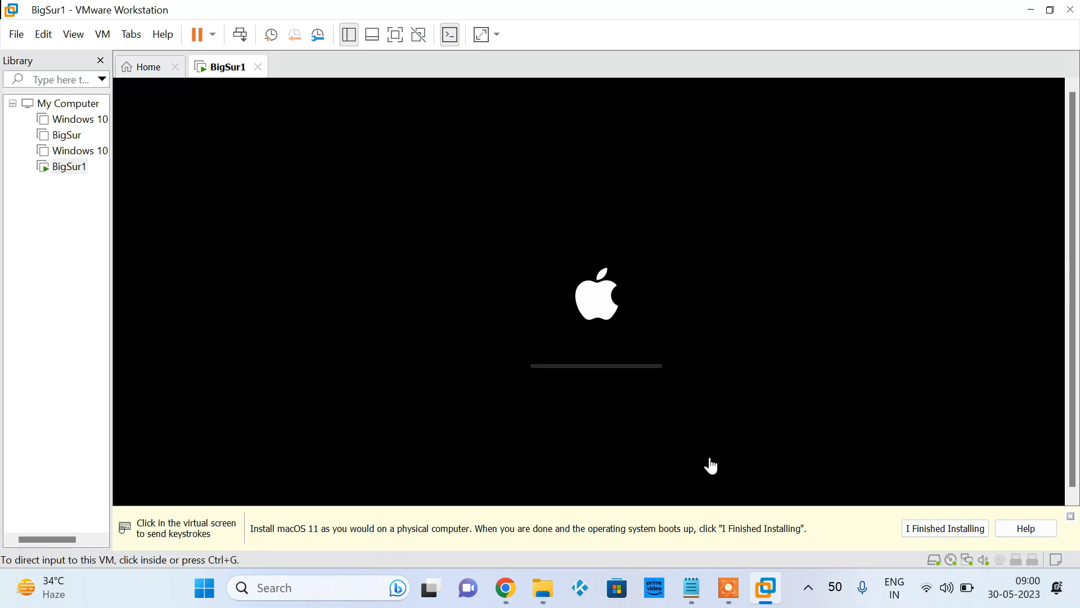
pyautogui.click(396, 35)
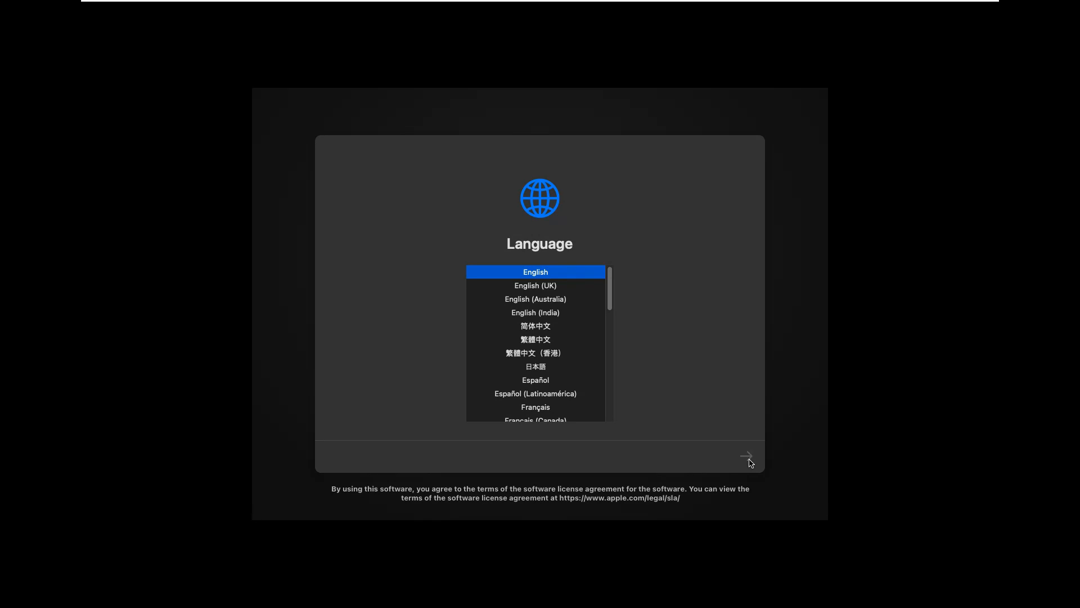
# Accept English as the setup language and open Disk Utility from the macOS Recovery options
pyautogui.click(747, 456)
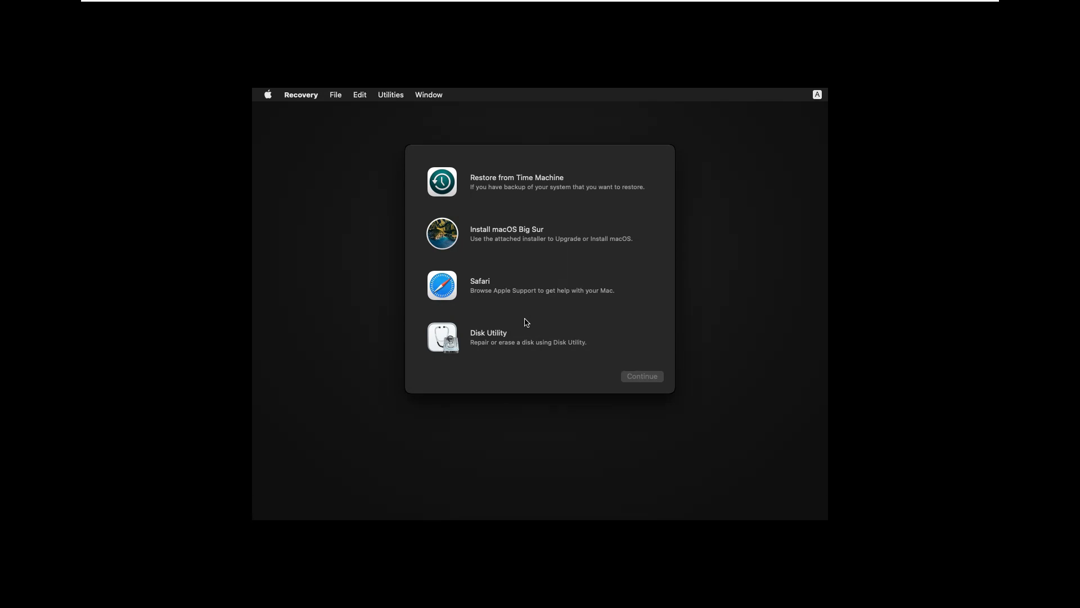
pyautogui.click(500, 343)
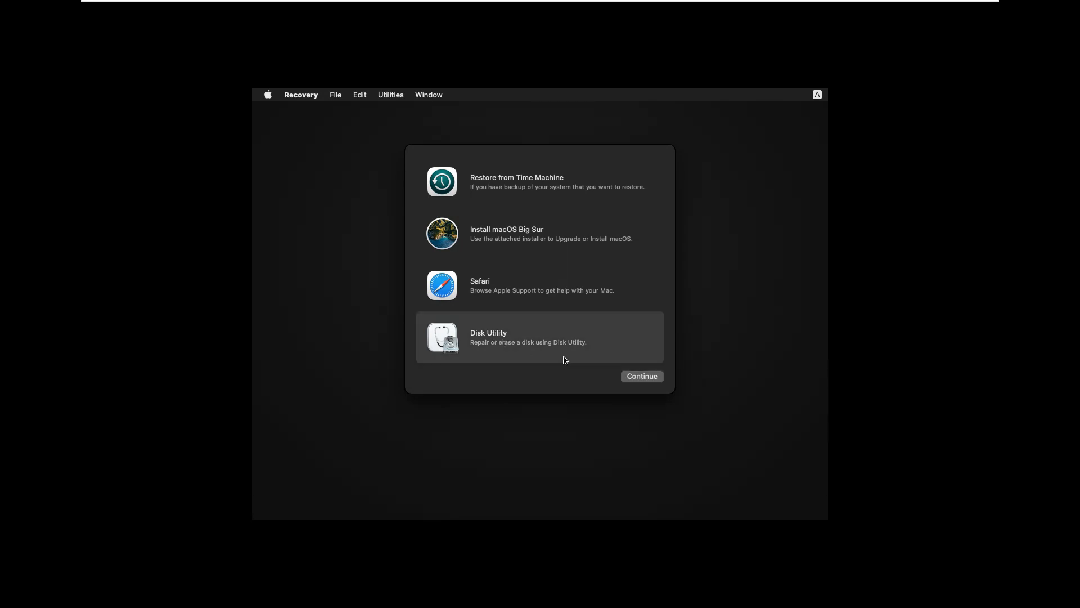
pyautogui.click(635, 378)
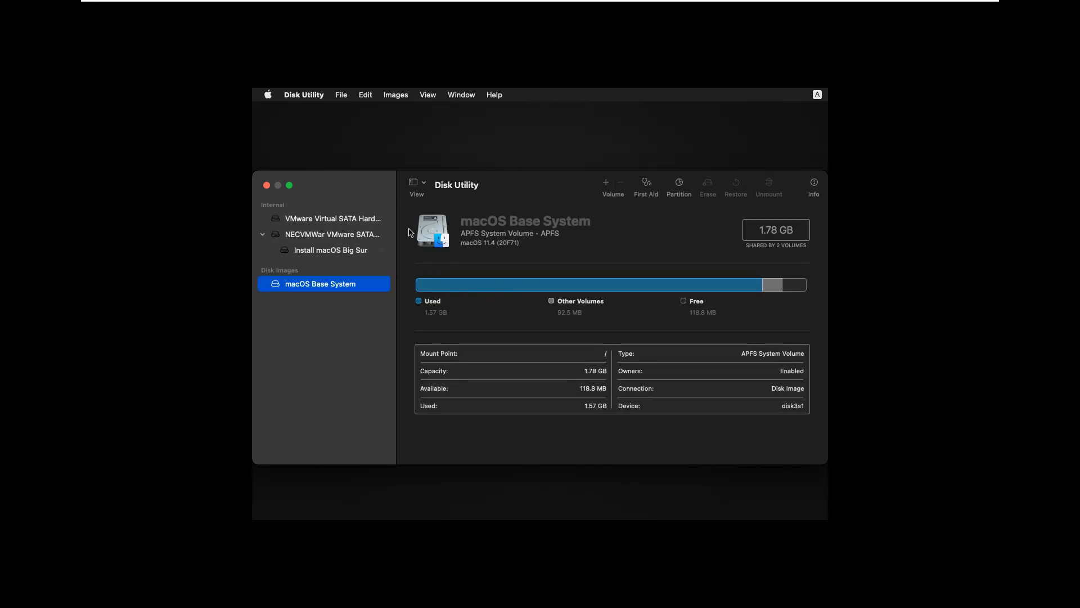
# Erase the VMware Virtual SATA Hard Drive Media as Bigsur, using APFS and GUID Partition Map, check the new volume, and close Disk Utility
pyautogui.click(328, 250)
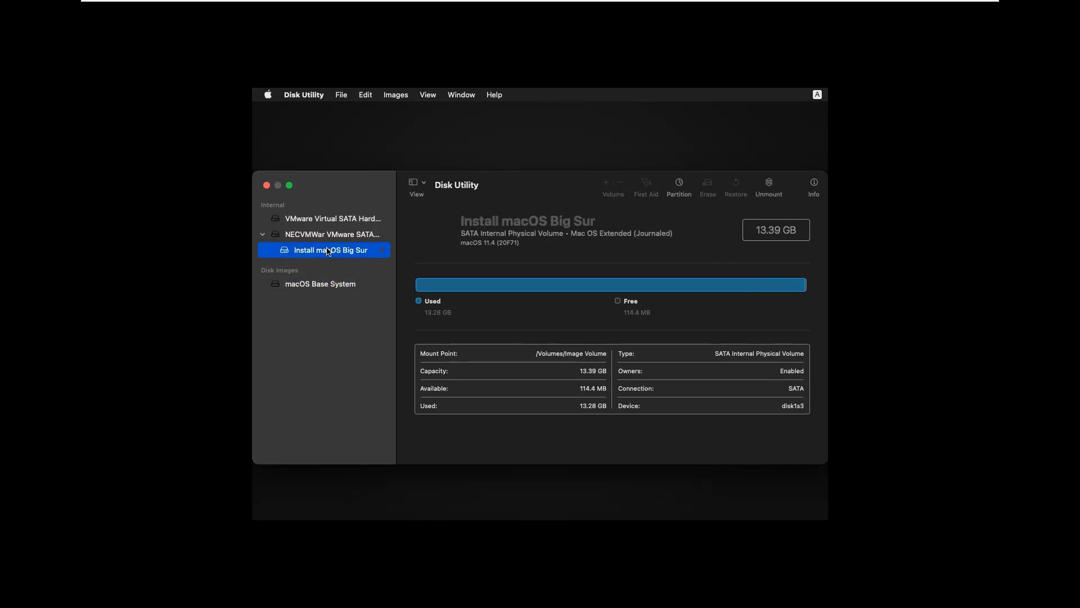
pyautogui.click(325, 237)
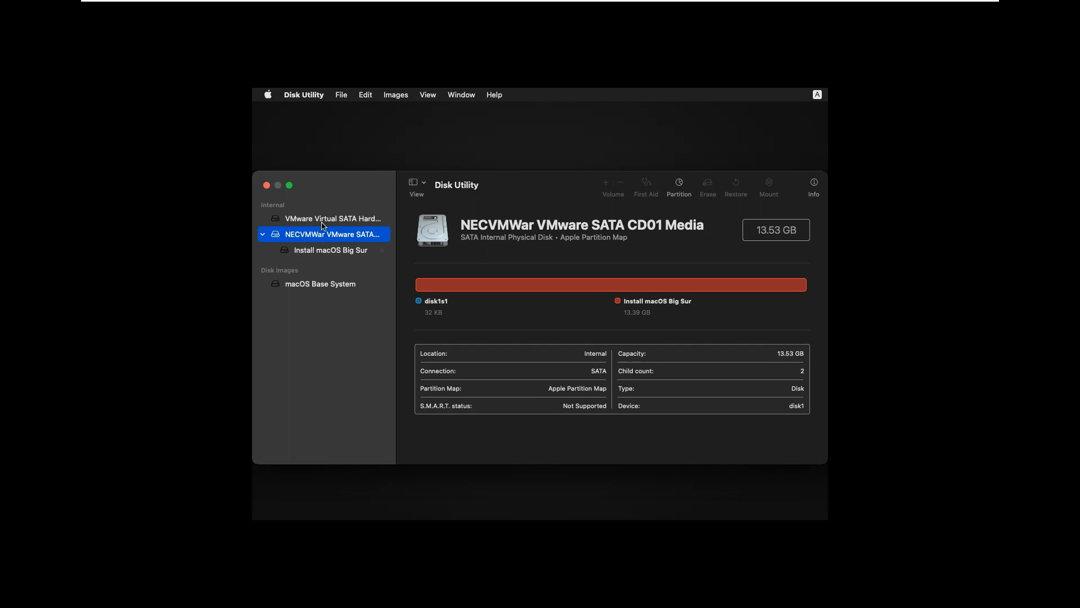
pyautogui.click(322, 221)
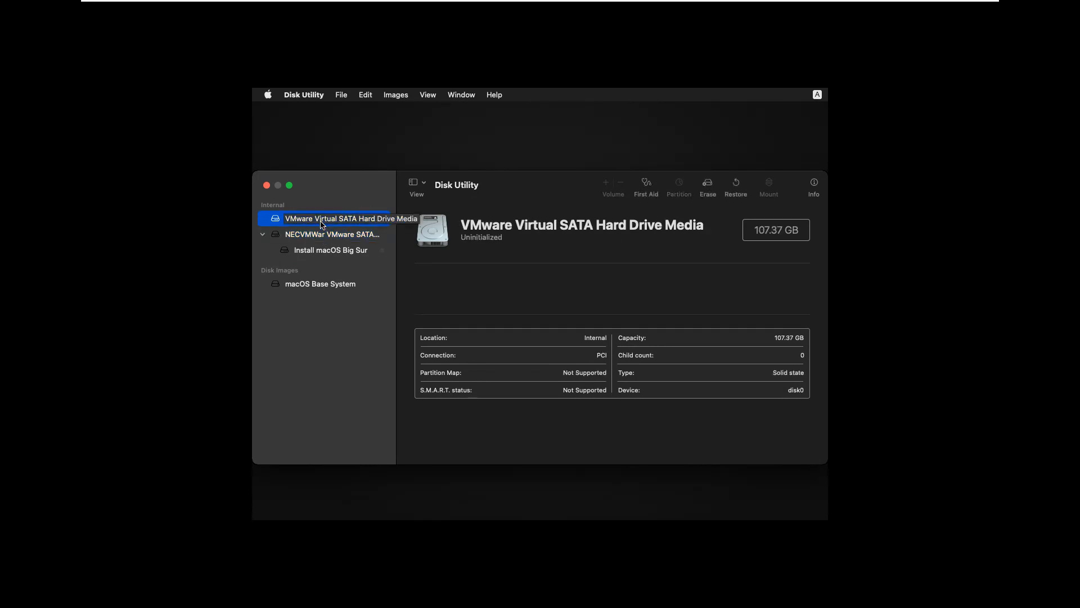
pyautogui.click(708, 184)
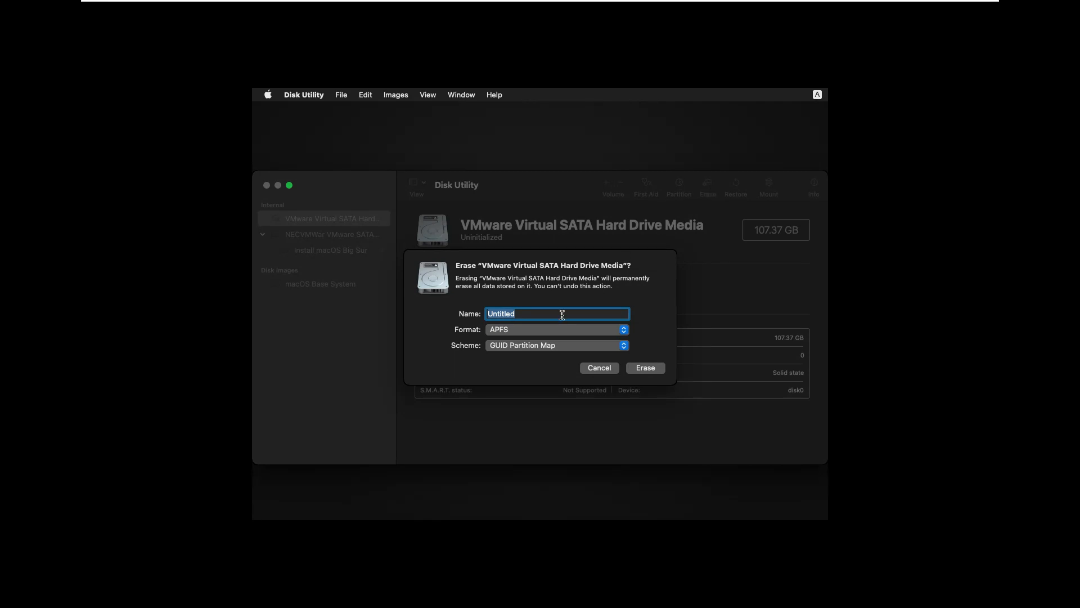
pyautogui.write('Bigsur')
pyautogui.click(646, 368)
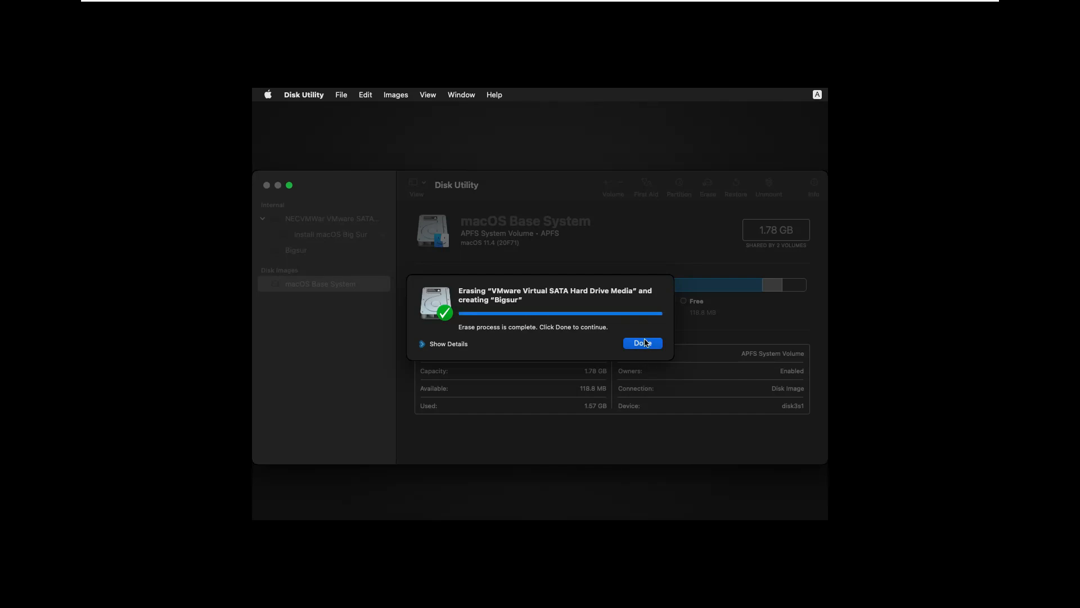
pyautogui.click(643, 343)
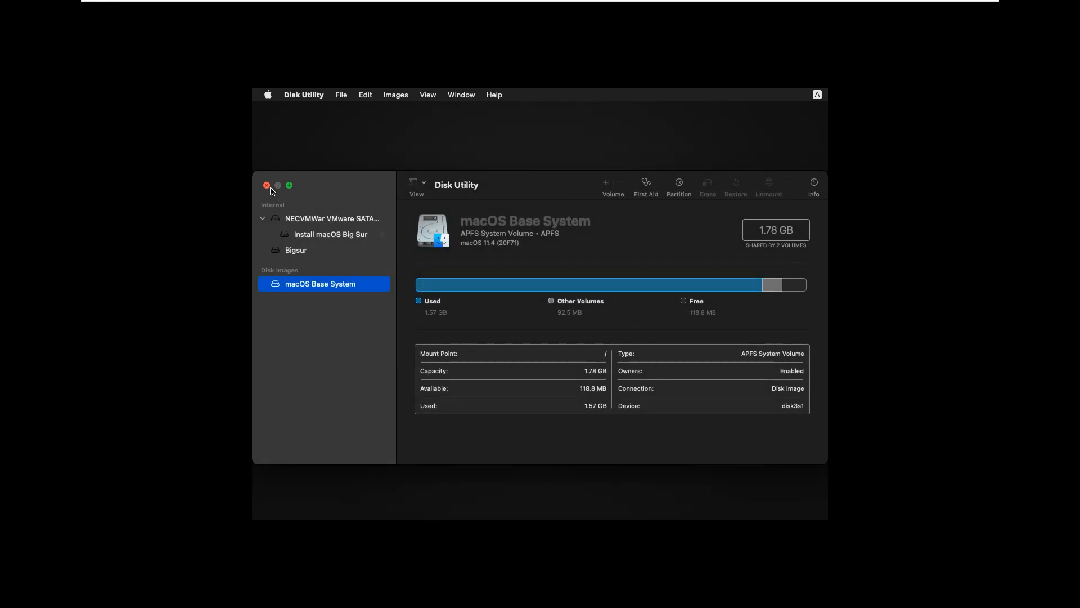
pyautogui.click(289, 251)
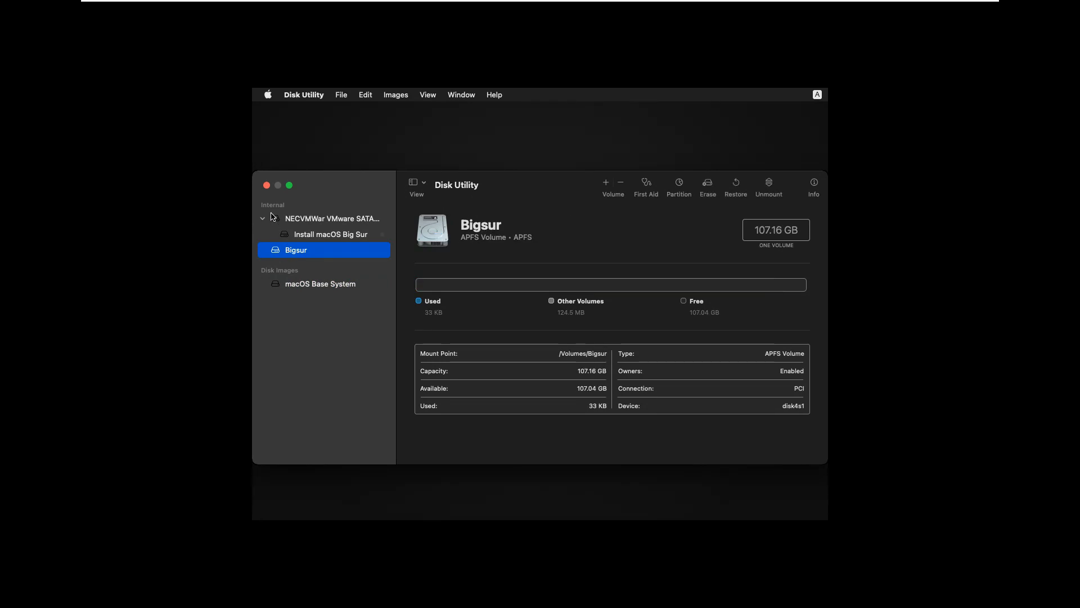
pyautogui.click(267, 186)
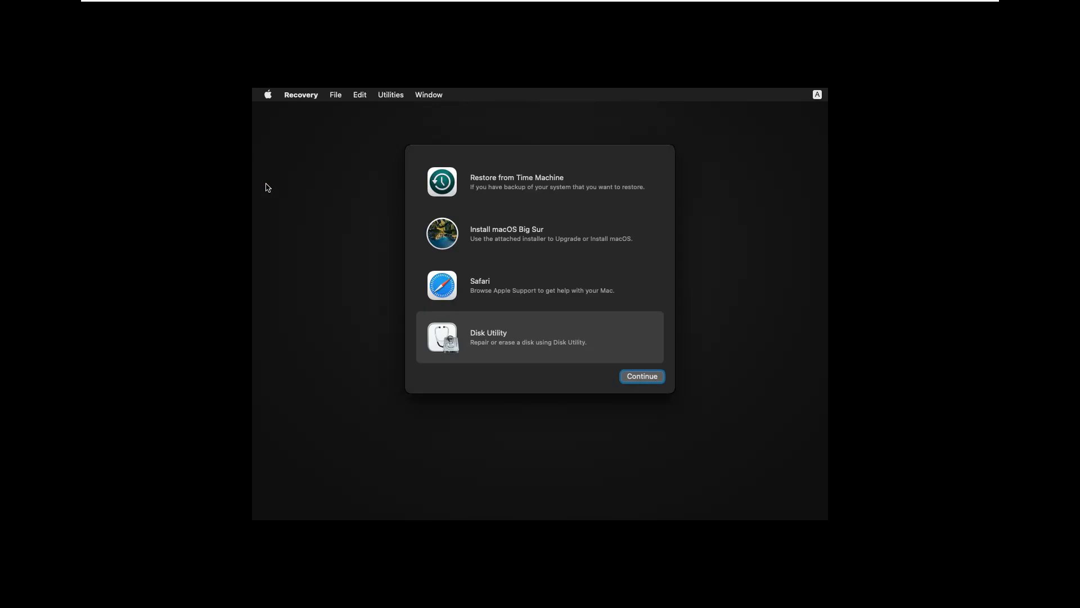
# Launch the macOS Big Sur installer, agree to the software license, and start the installation on the Bigsur disk
pyautogui.click(501, 238)
pyautogui.click(633, 380)
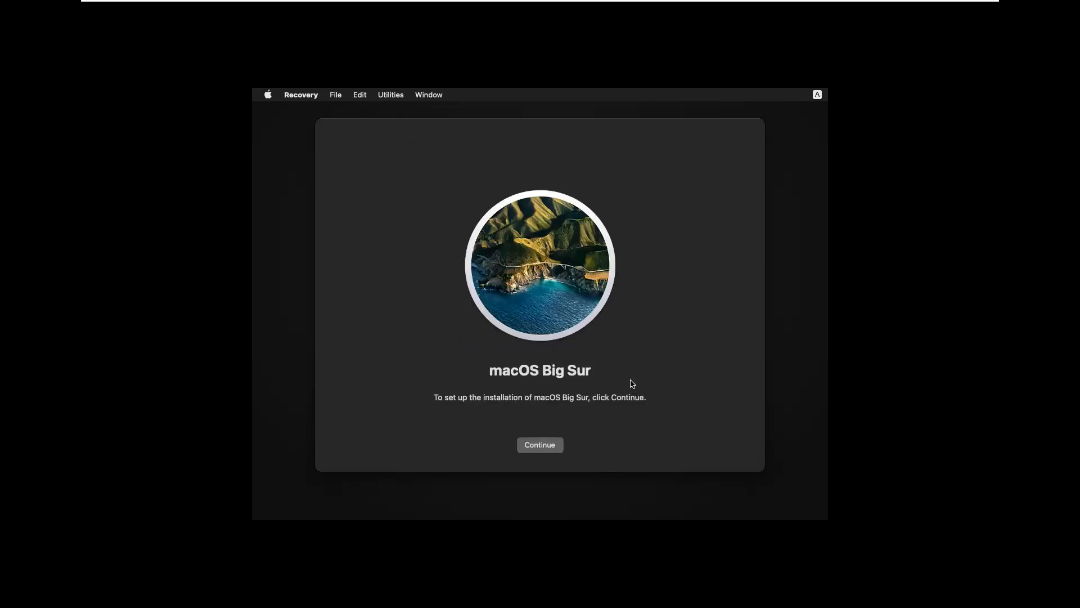
pyautogui.click(552, 452)
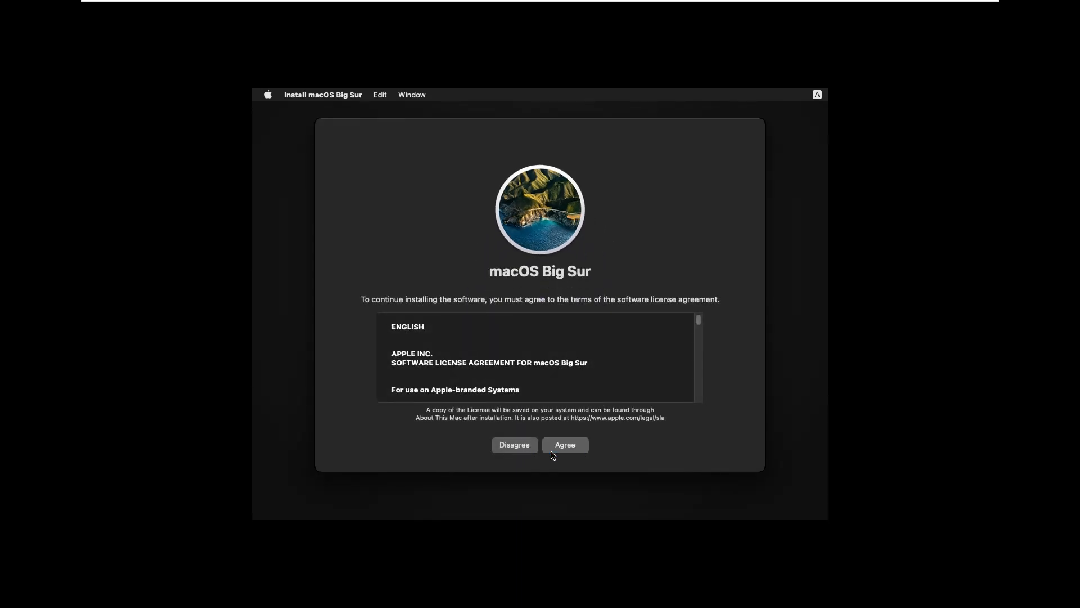
pyautogui.click(566, 450)
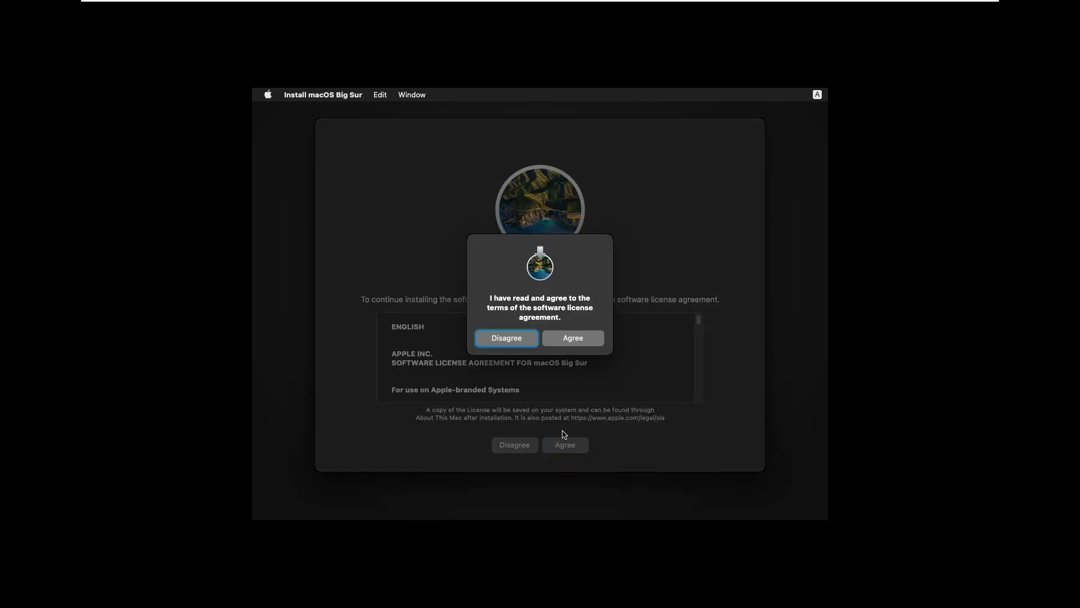
pyautogui.click(563, 341)
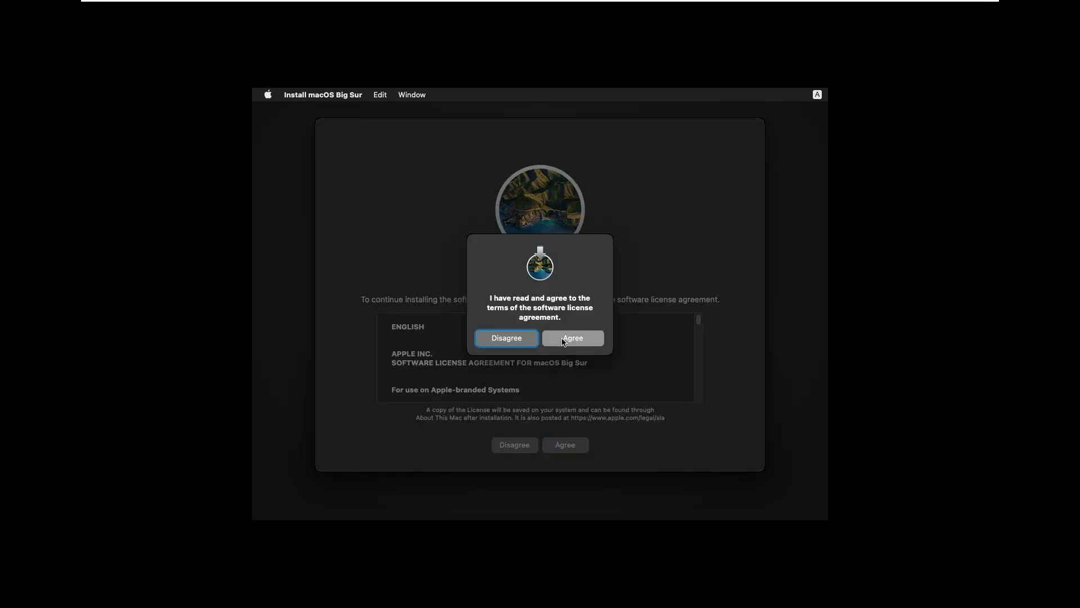
pyautogui.click(550, 364)
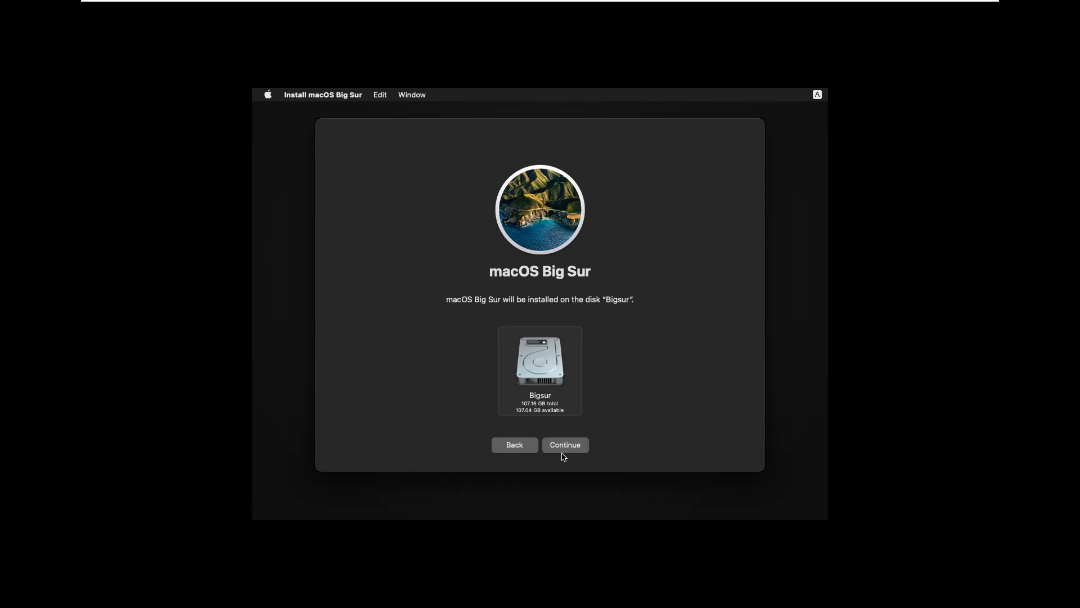
pyautogui.click(567, 450)
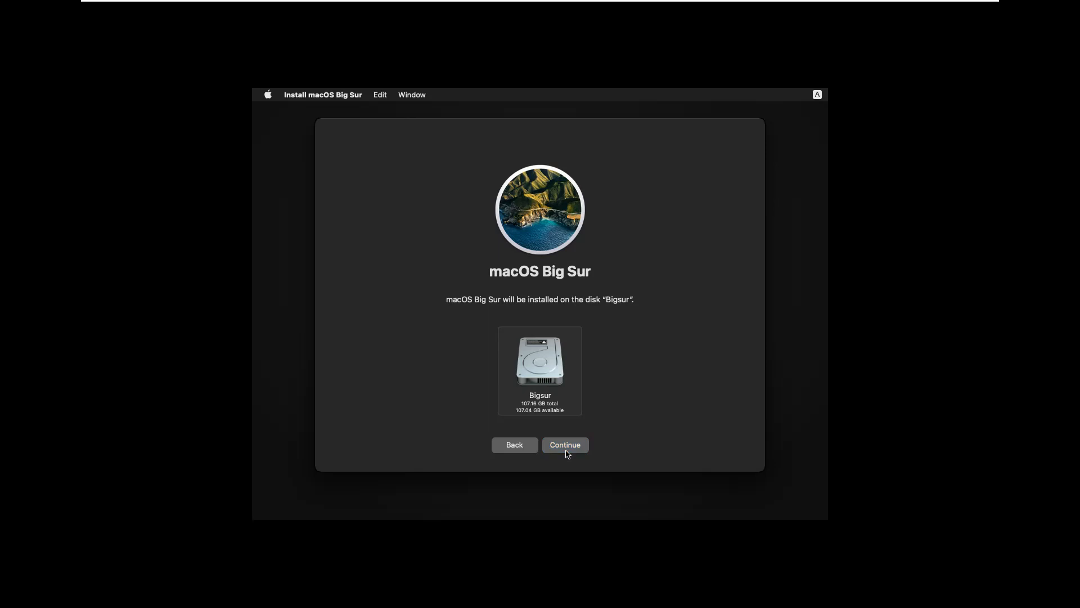
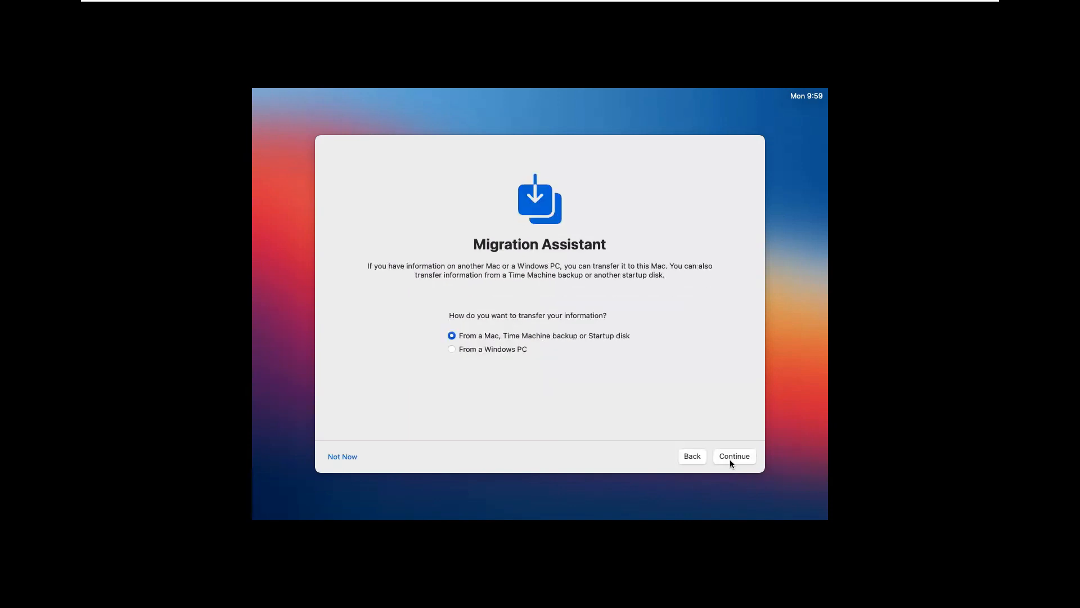
# Skip transferring data with Migration Assistant and skip signing in with an Apple ID
pyautogui.click(344, 460)
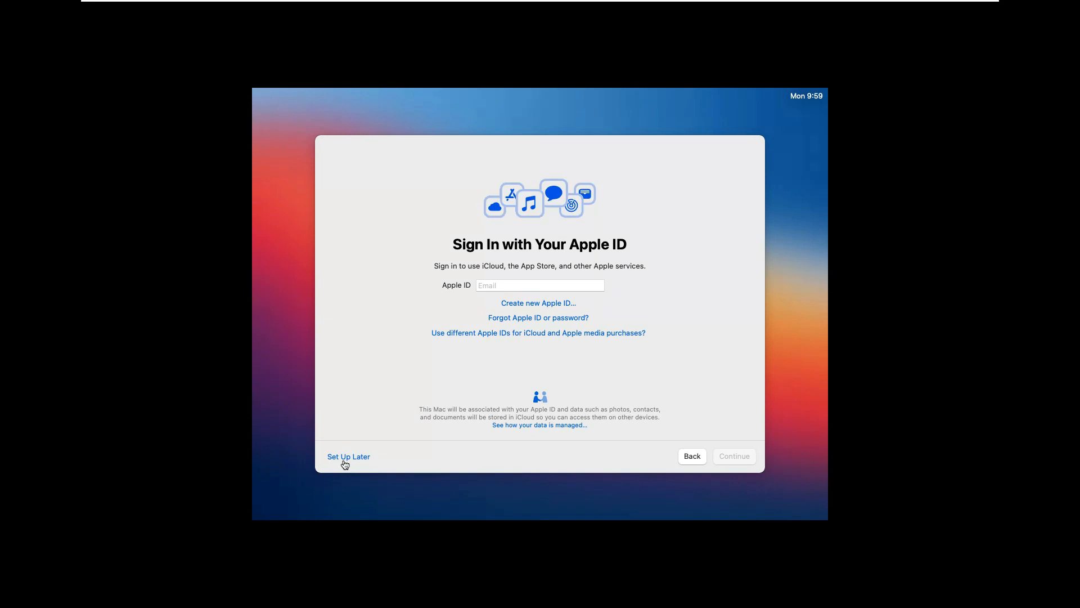
pyautogui.click(345, 458)
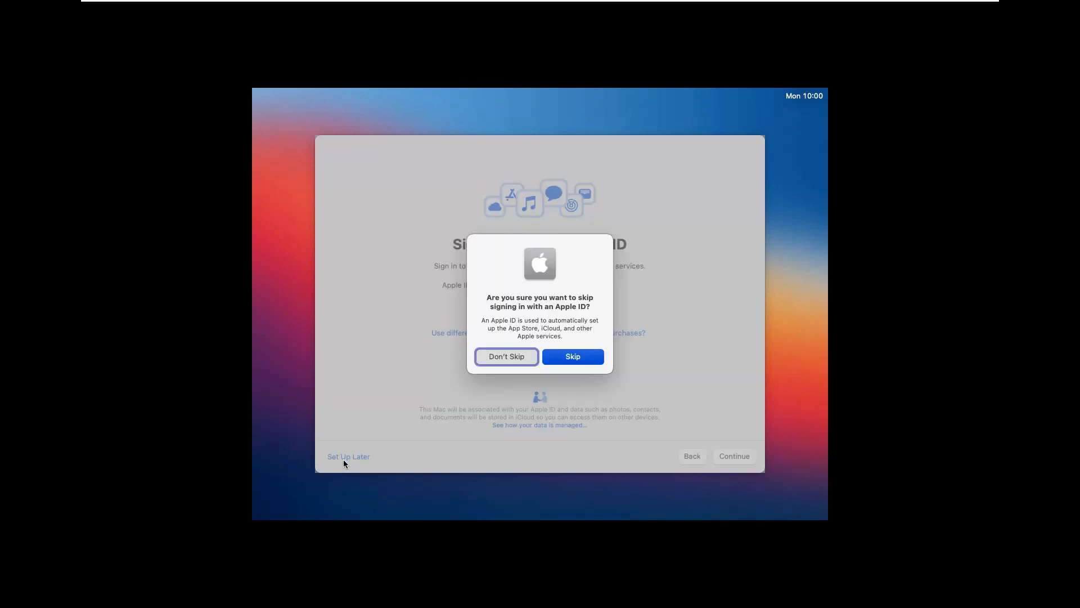
pyautogui.click(575, 357)
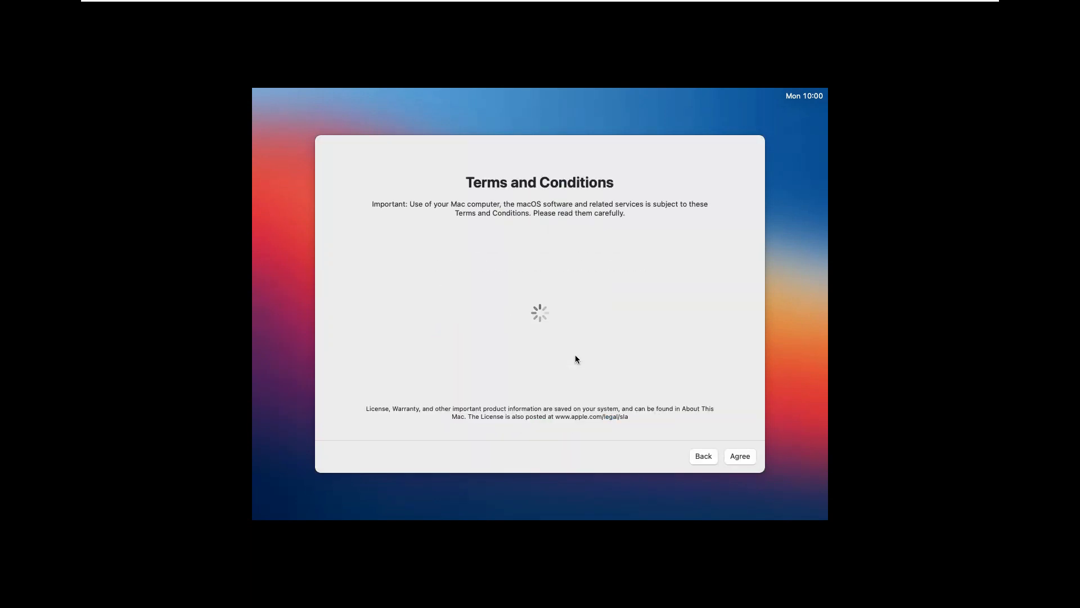
# Agree to the macOS Software License Agreement and submit the completed BigSur computer account details
pyautogui.click(664, 431)
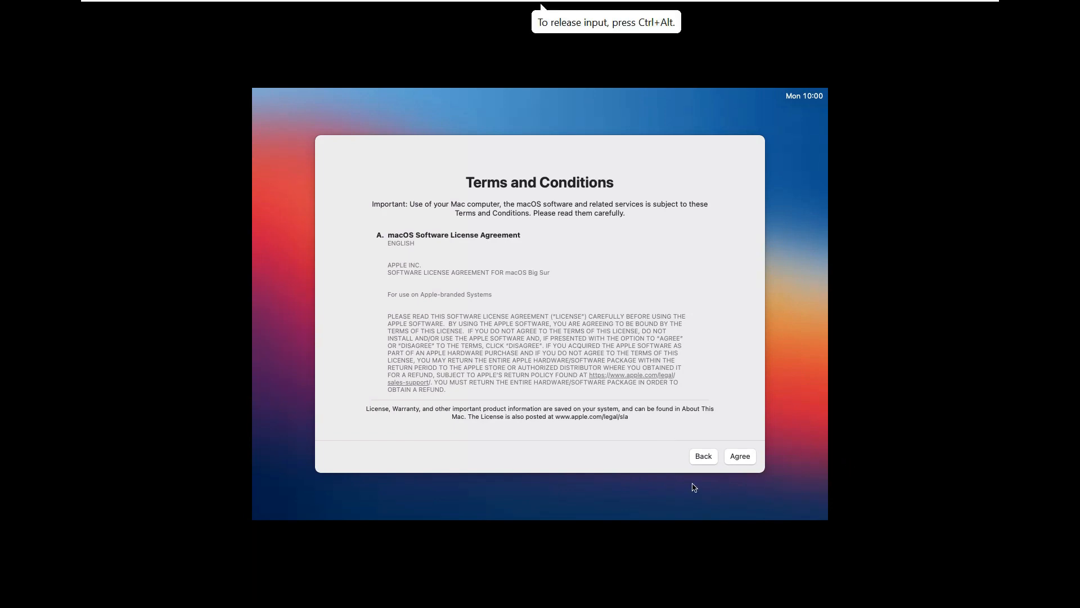
pyautogui.click(737, 458)
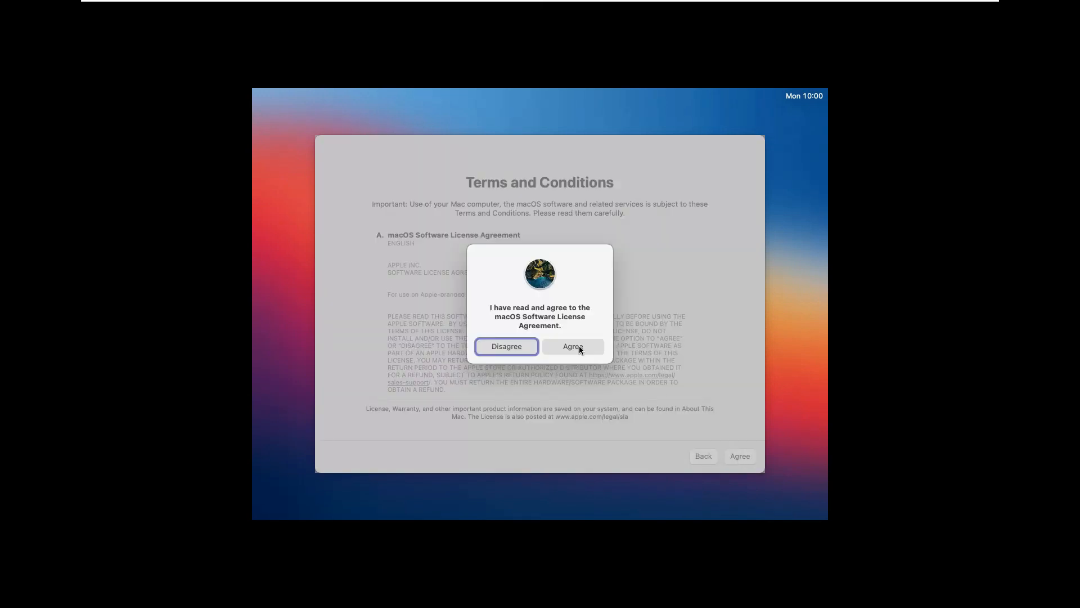
pyautogui.click(580, 347)
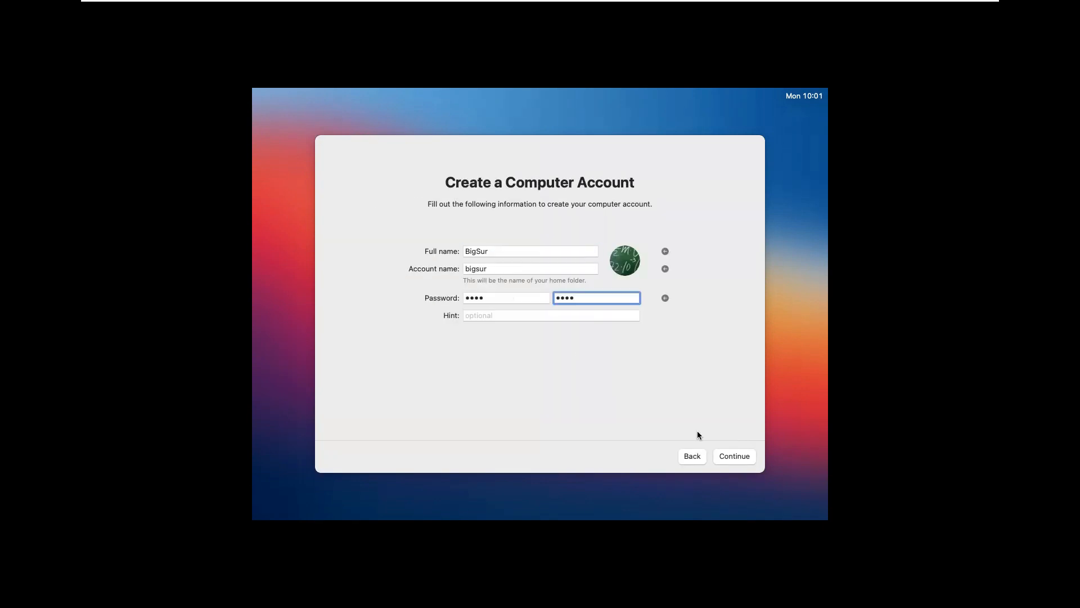
pyautogui.click(719, 456)
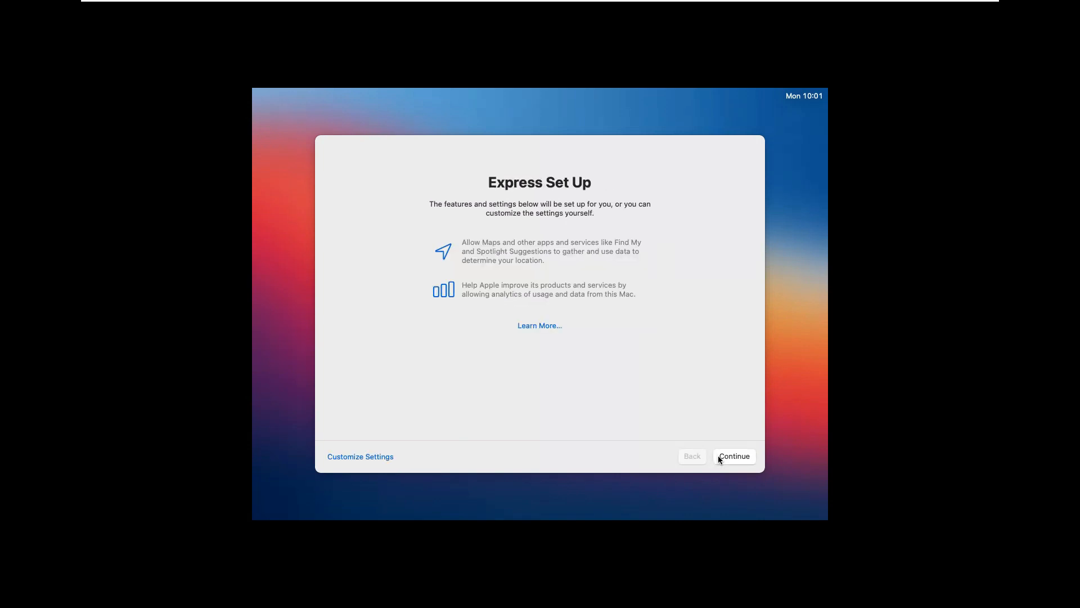
# Finish macOS setup with Express Set Up, Screen Time postponed, Ask Siri enabled, audio sharing set to Not Now, and the Light look
pyautogui.click(719, 456)
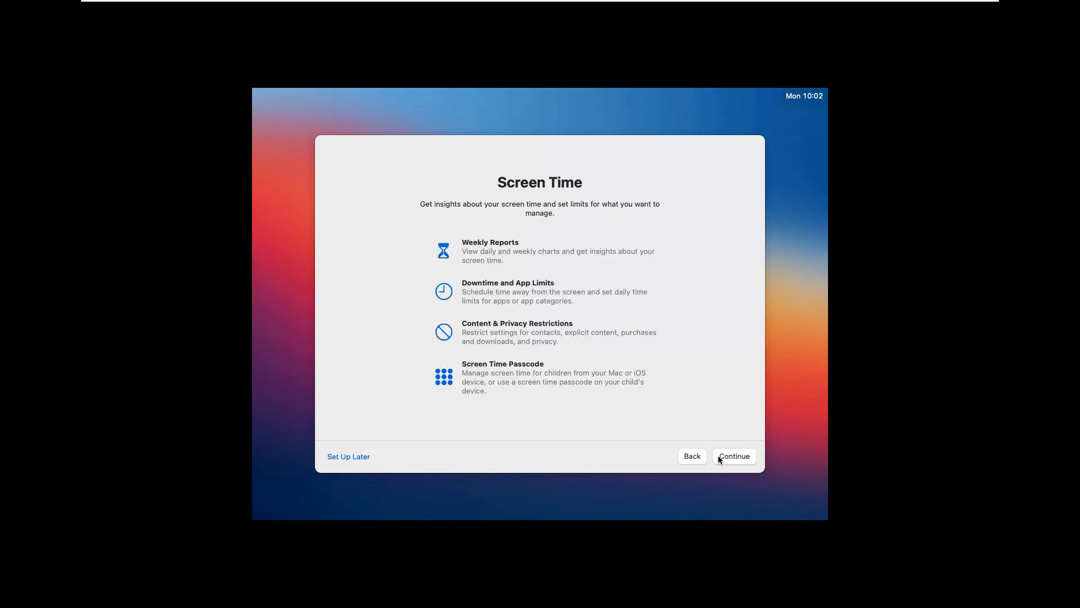
pyautogui.click(364, 459)
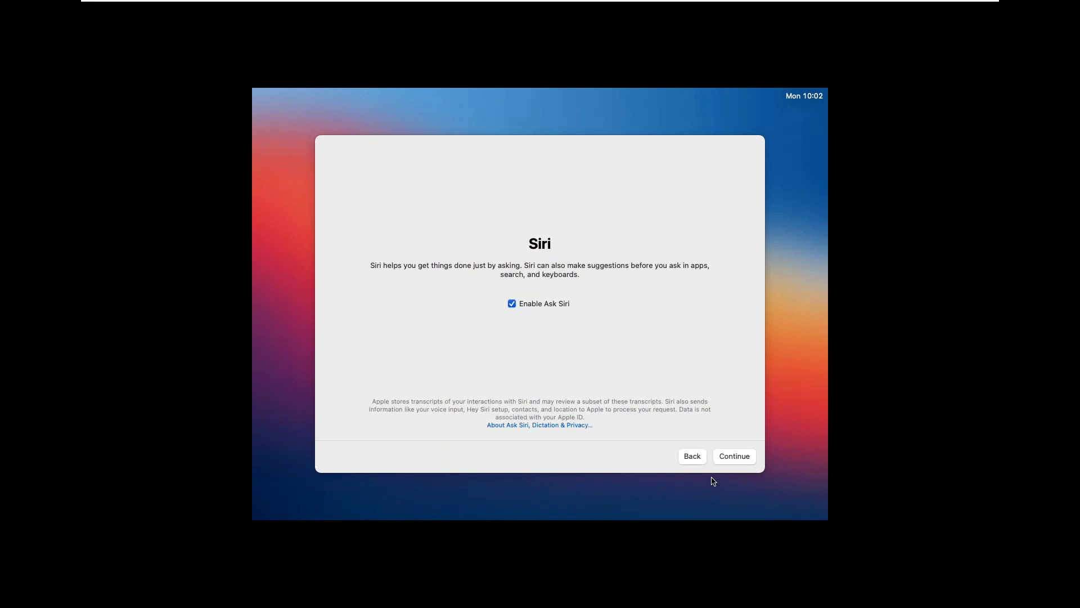
pyautogui.click(738, 460)
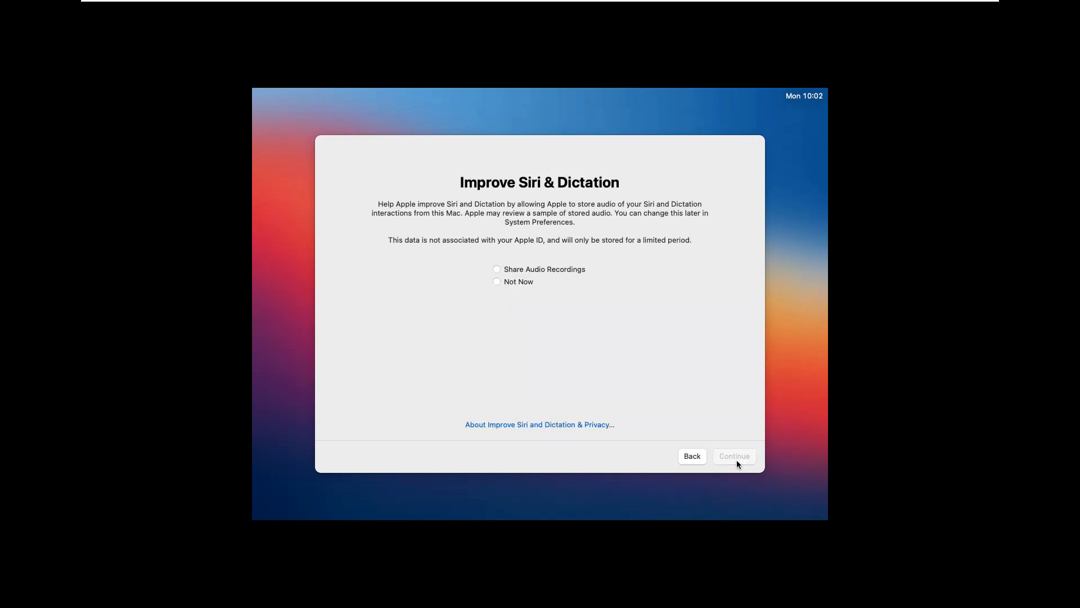
pyautogui.click(517, 283)
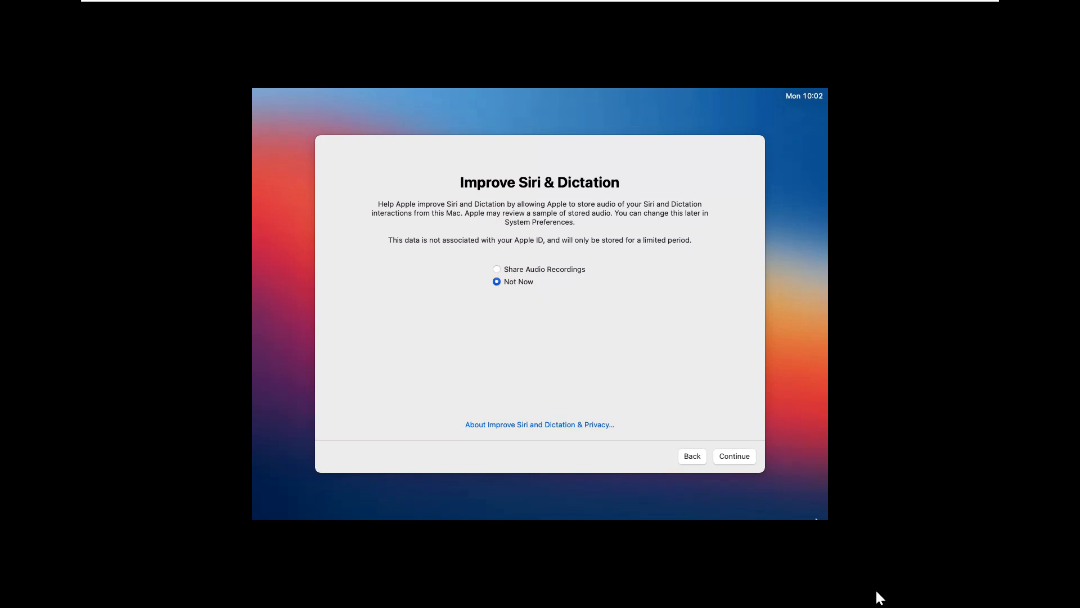
pyautogui.click(738, 458)
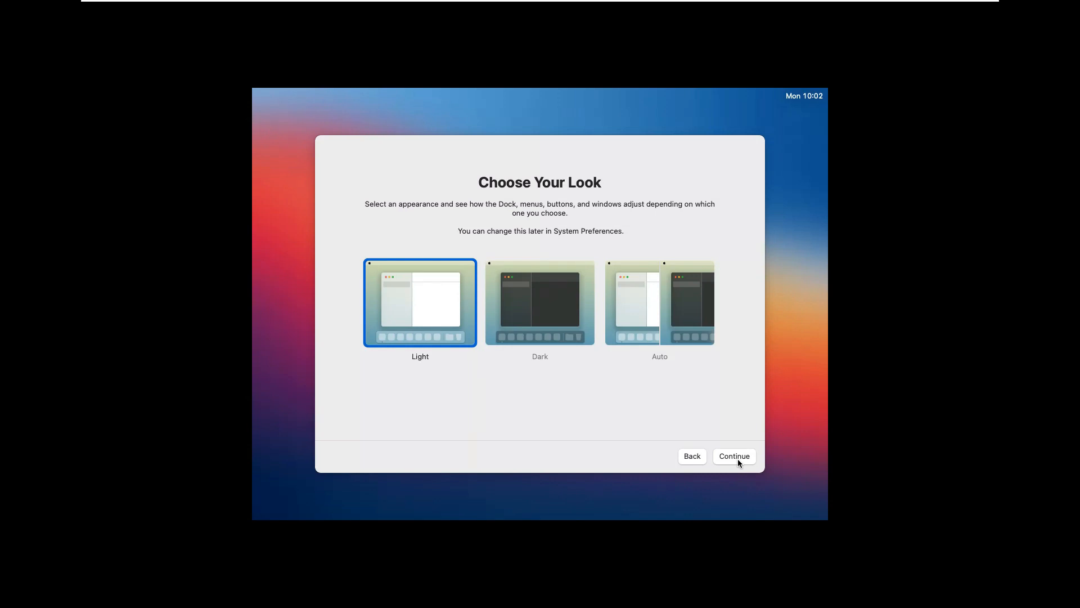
pyautogui.click(738, 458)
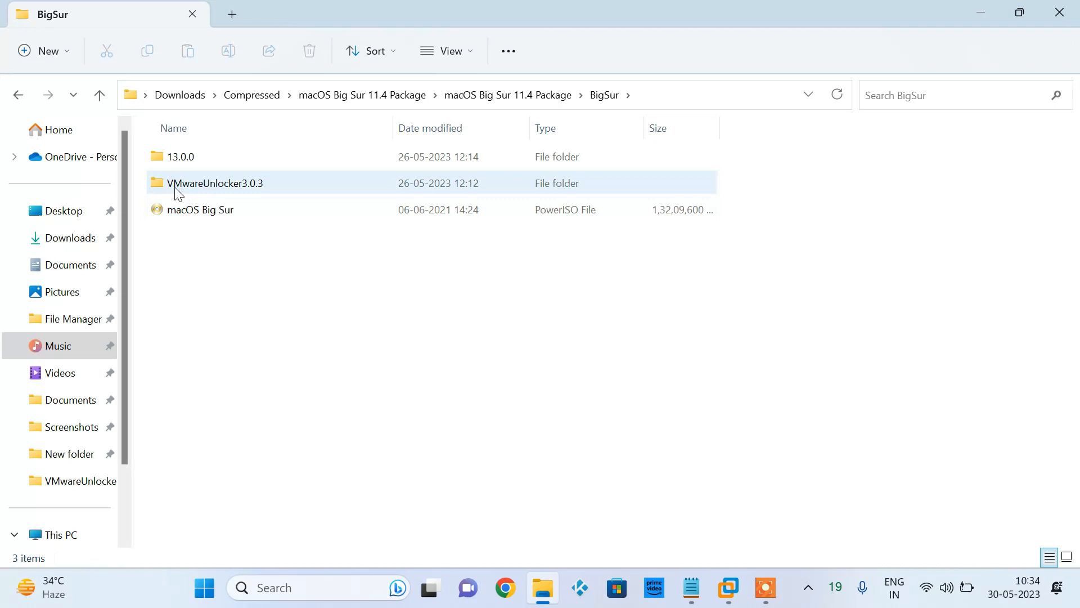
# Find the darwin13.0.0 image in the package's 13.0.0 folder and try to load it into BigSur1's CD/DVD (SATA) drive
pyautogui.doubleClick(221, 158)
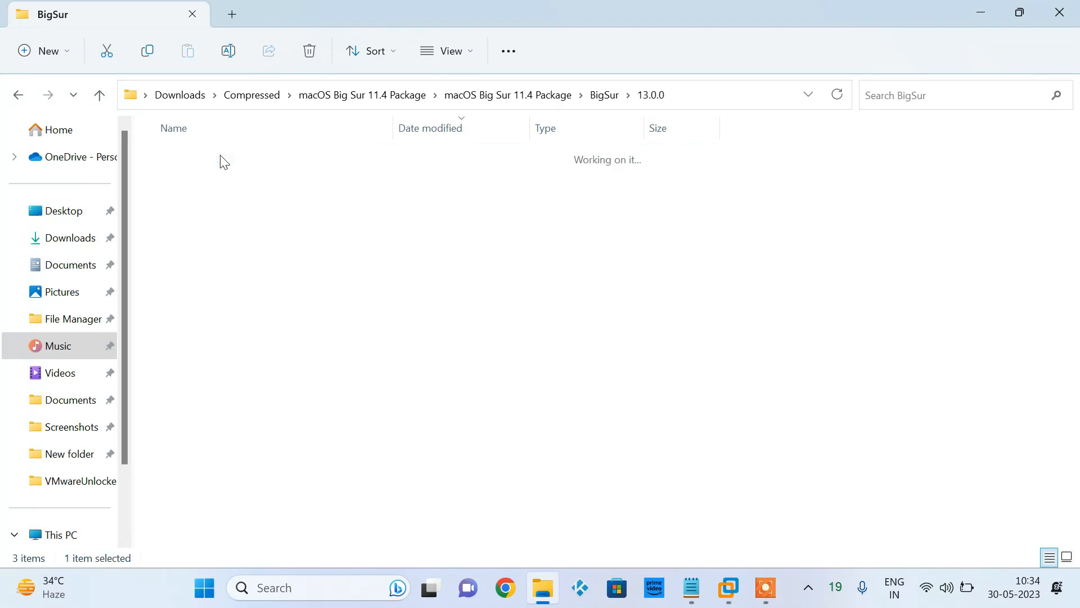
pyautogui.click(212, 181)
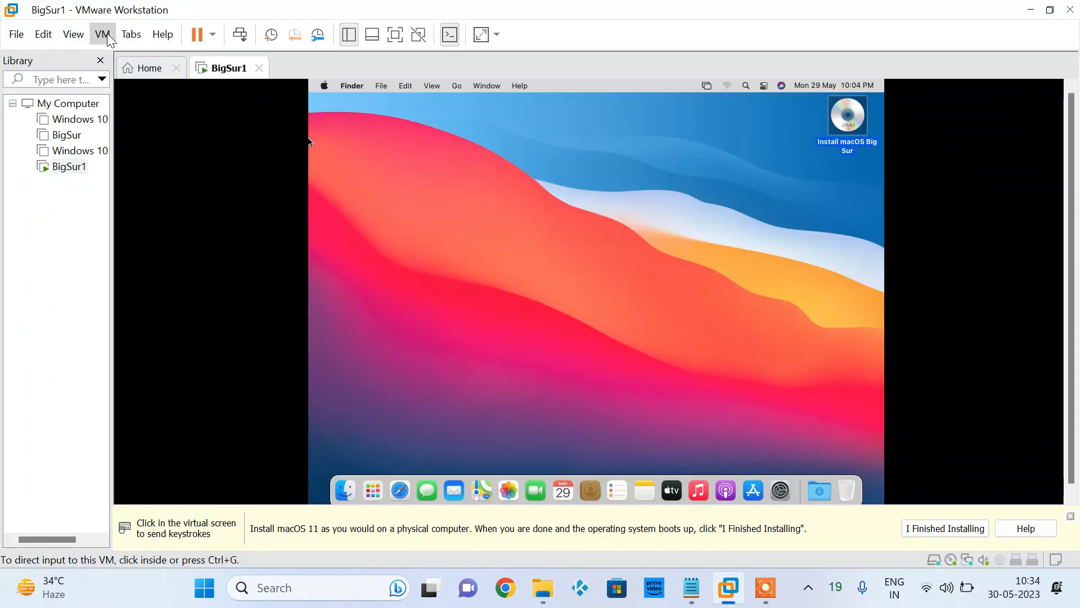
pyautogui.click(103, 34)
pyautogui.click(102, 34)
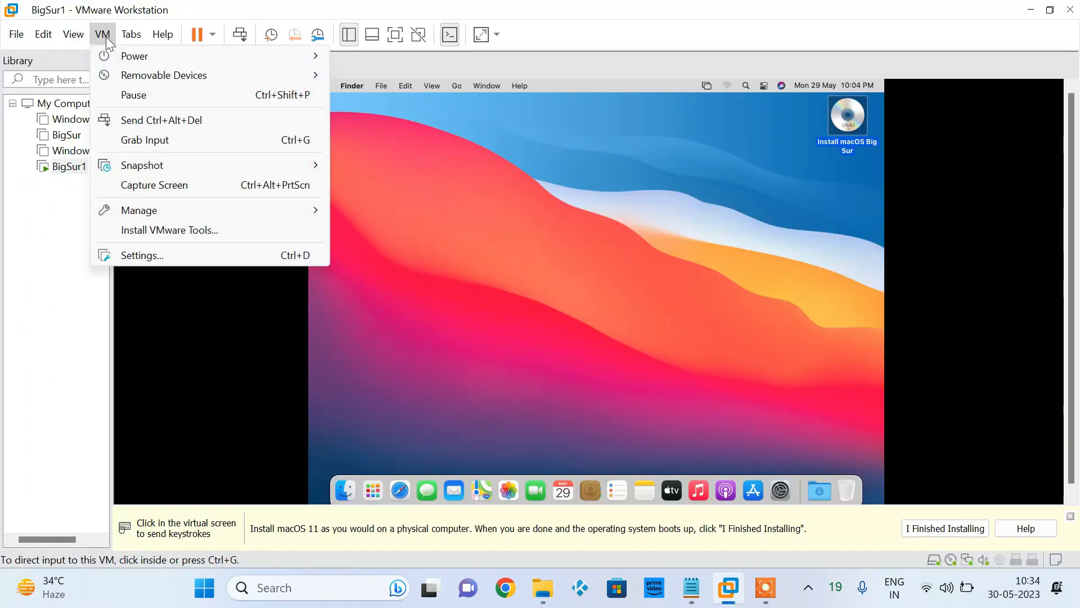
pyautogui.moveTo(169, 75)
pyautogui.moveTo(415, 83)
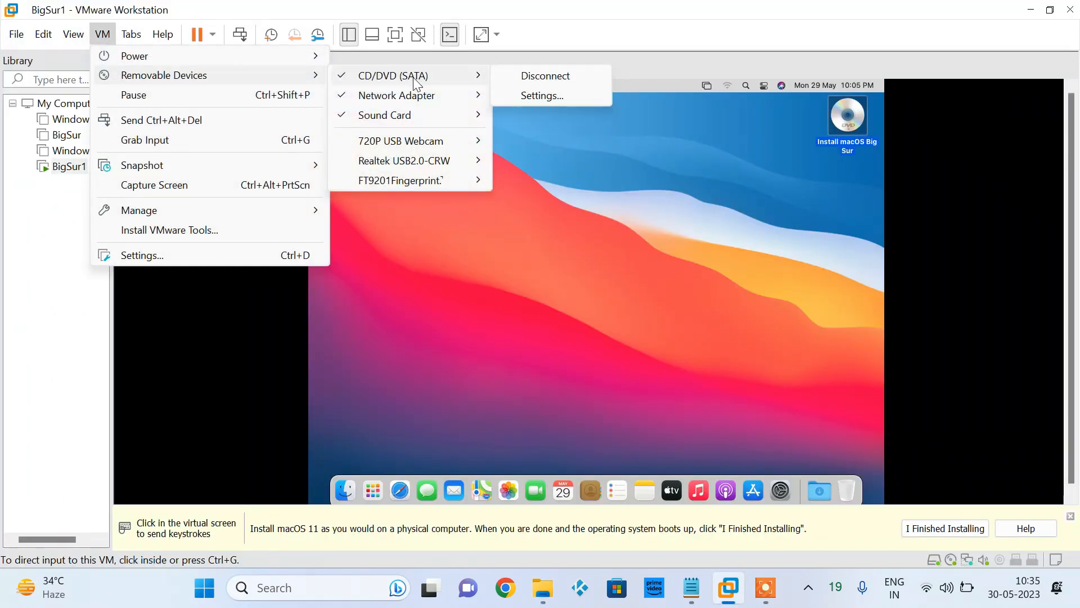
pyautogui.click(547, 91)
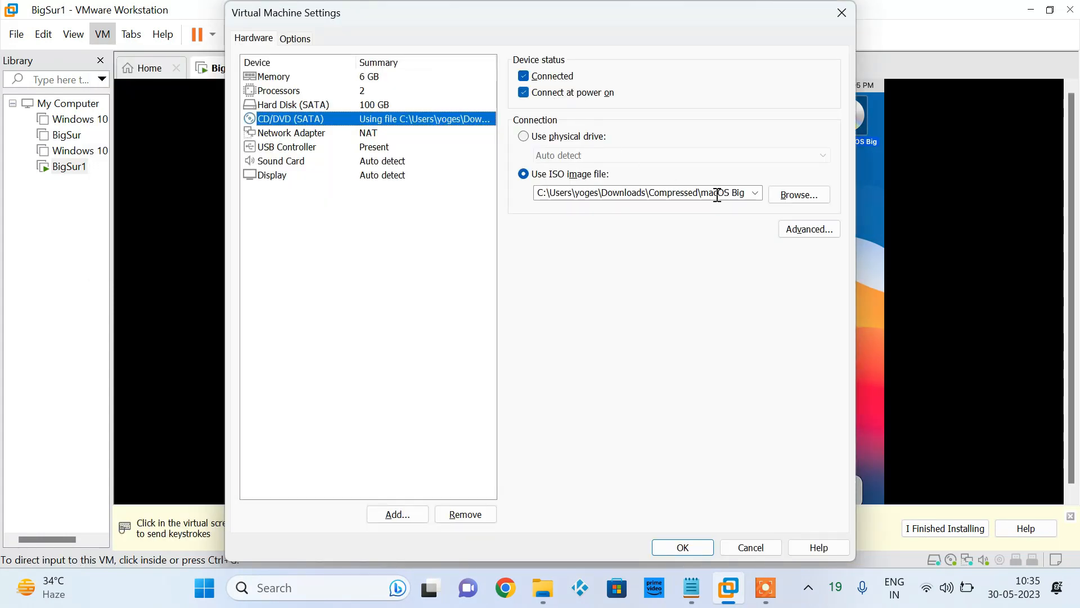
pyautogui.click(791, 198)
pyautogui.click(546, 184)
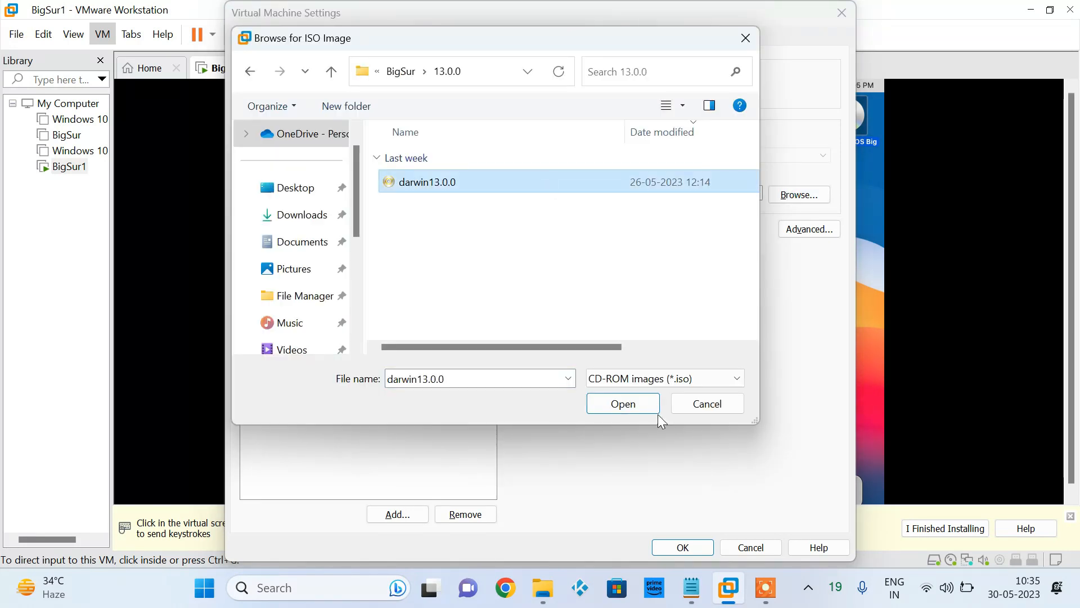
pyautogui.click(632, 403)
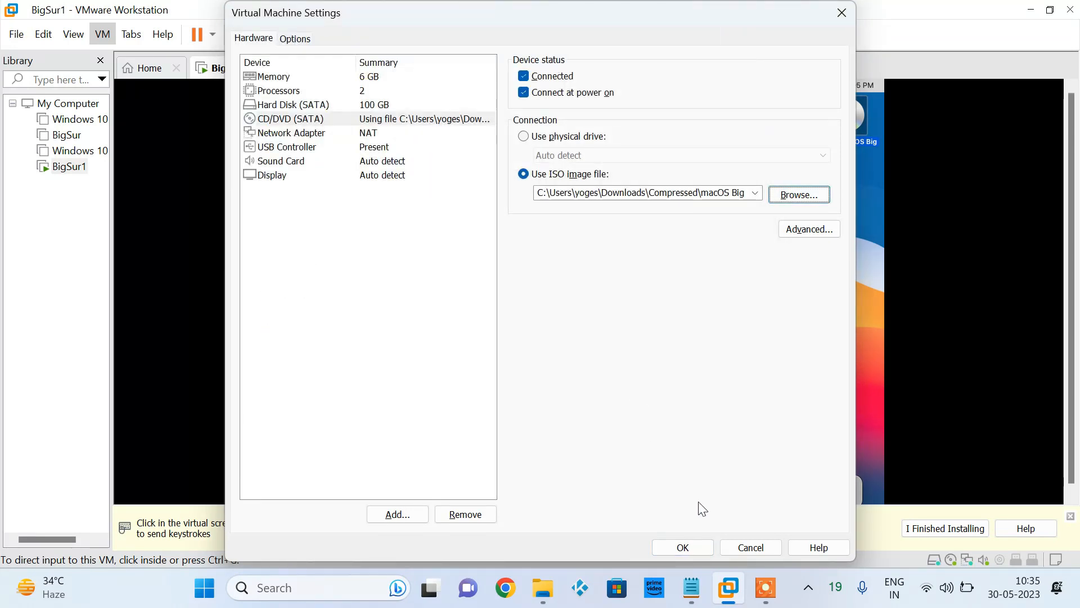
pyautogui.click(700, 547)
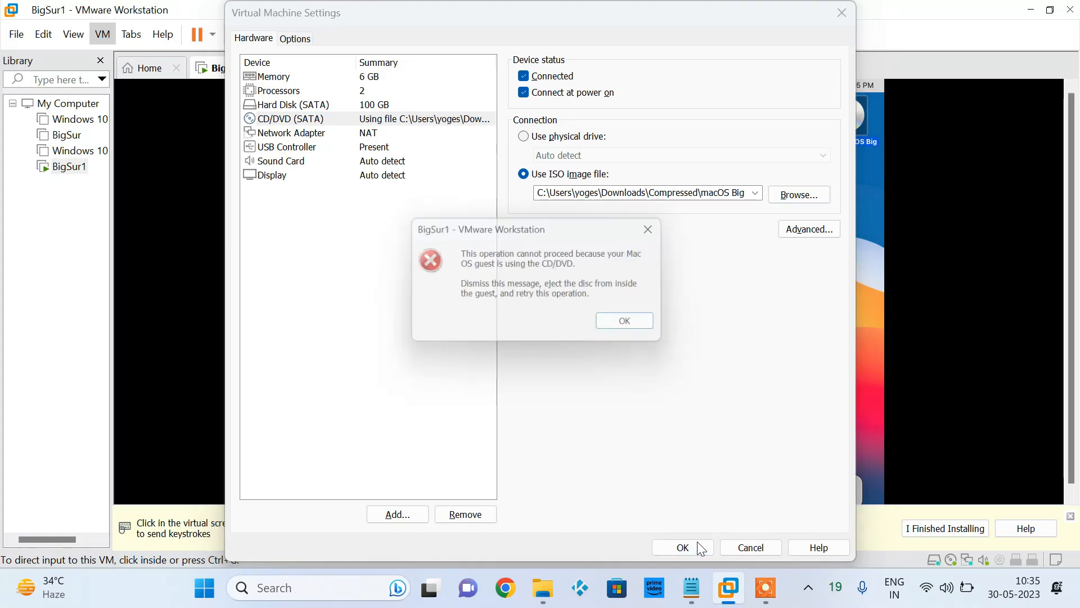
pyautogui.click(628, 329)
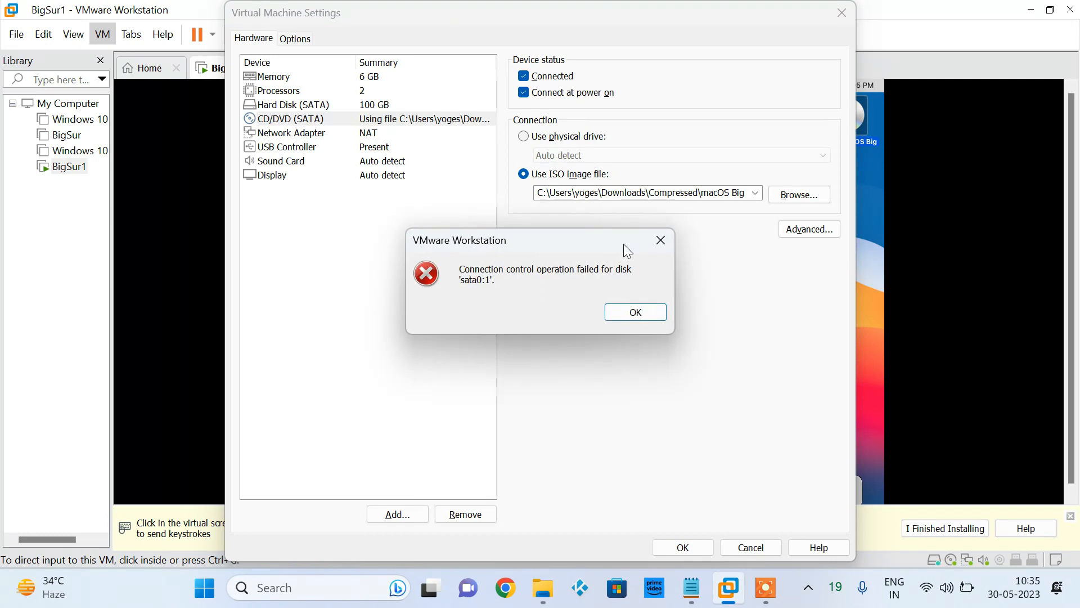
pyautogui.click(654, 310)
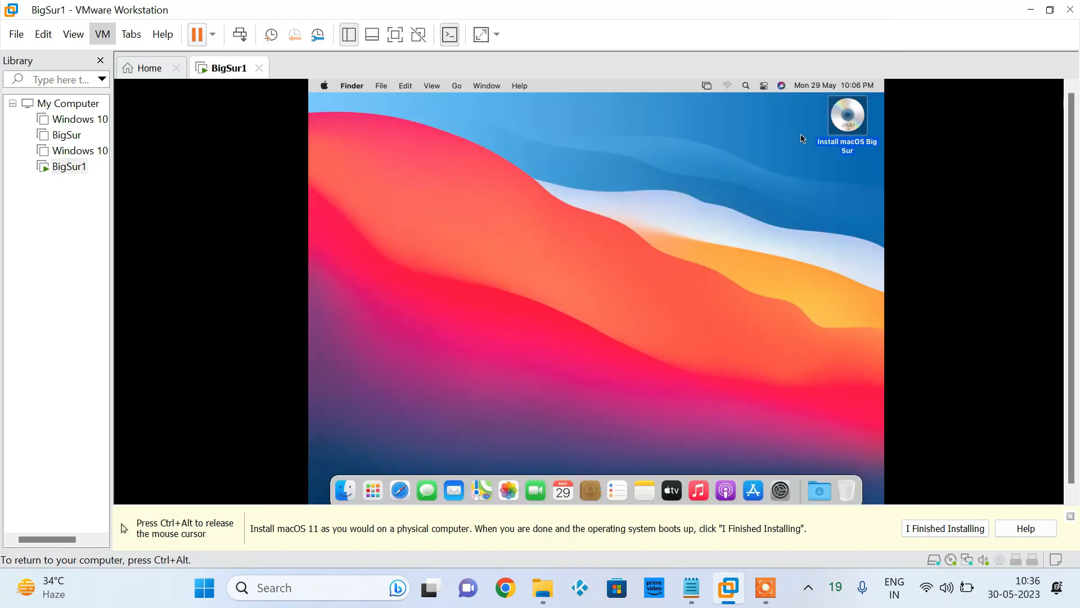
# Eject the Install macOS Big Sur disc inside macOS and load the darwin13.0.0 ISO into the CD/DVD (SATA) drive, set as connected
pyautogui.rightClick(854, 137)
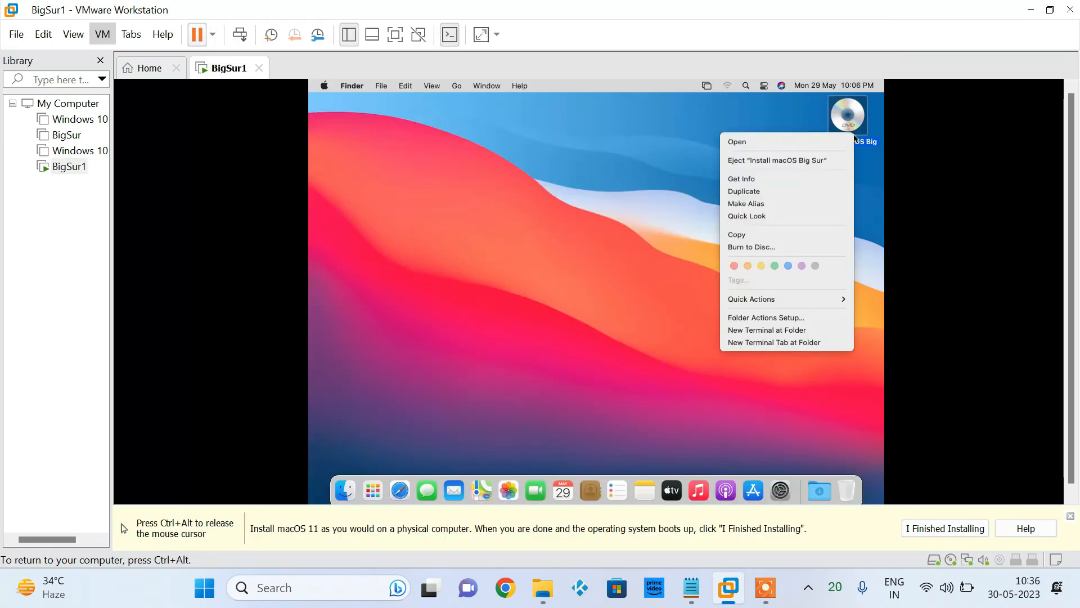
pyautogui.click(805, 163)
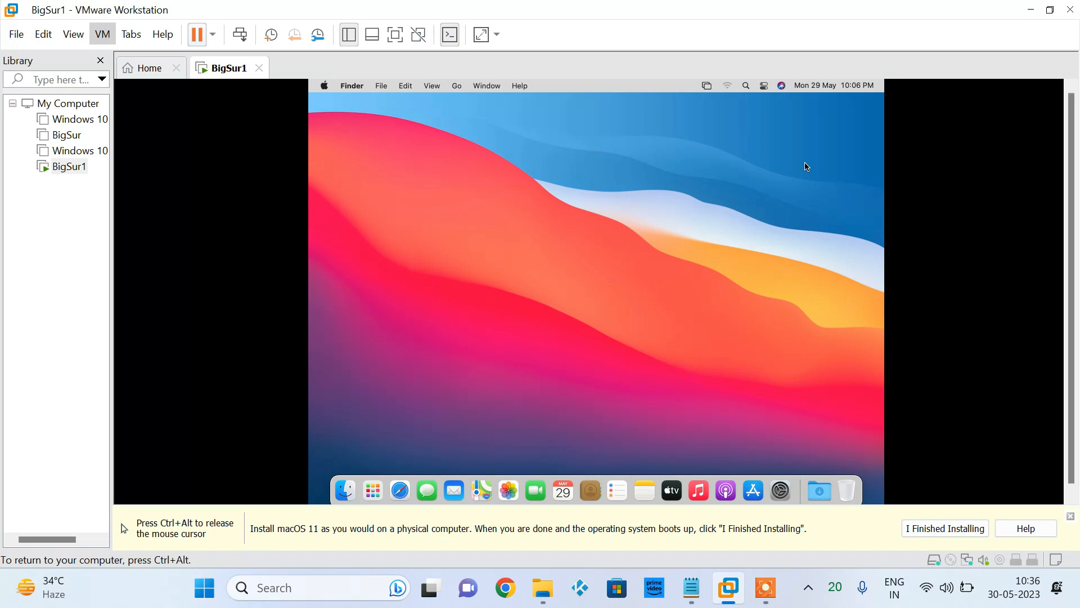
pyautogui.click(110, 35)
pyautogui.moveTo(162, 76)
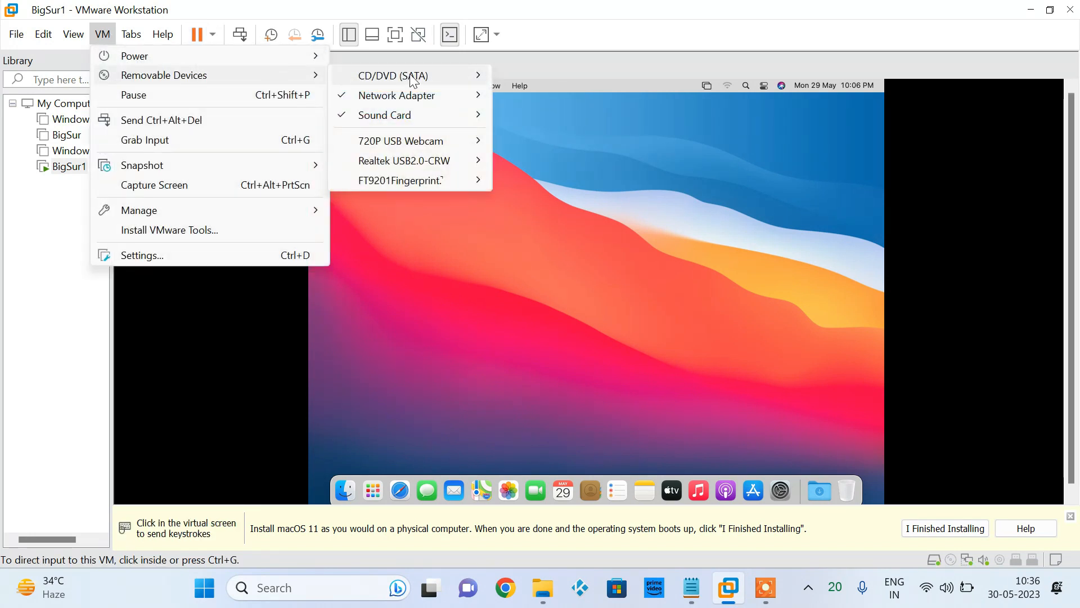
pyautogui.moveTo(413, 77)
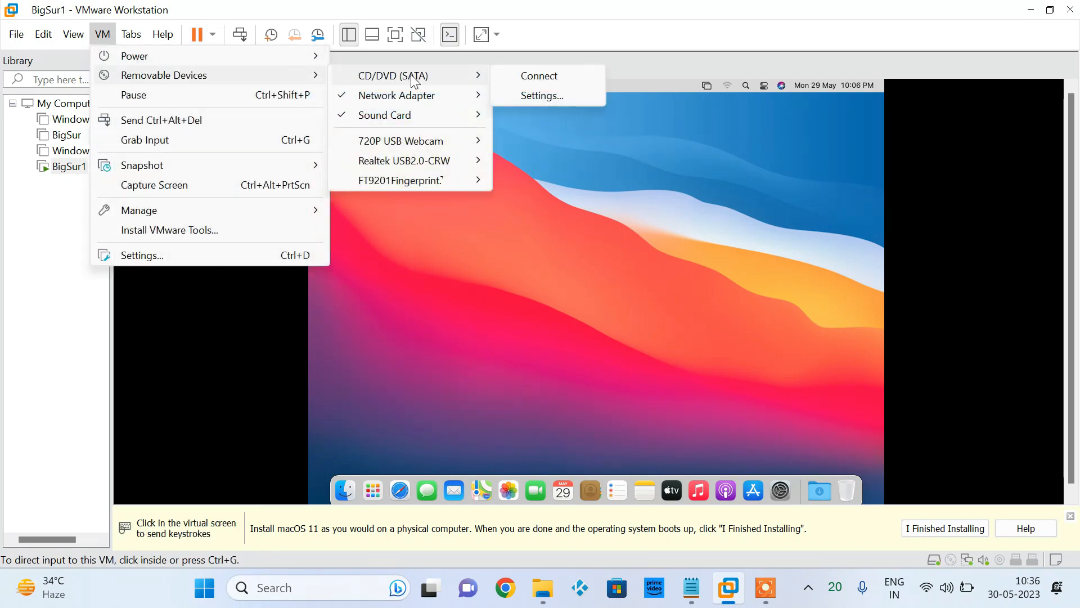
pyautogui.click(552, 96)
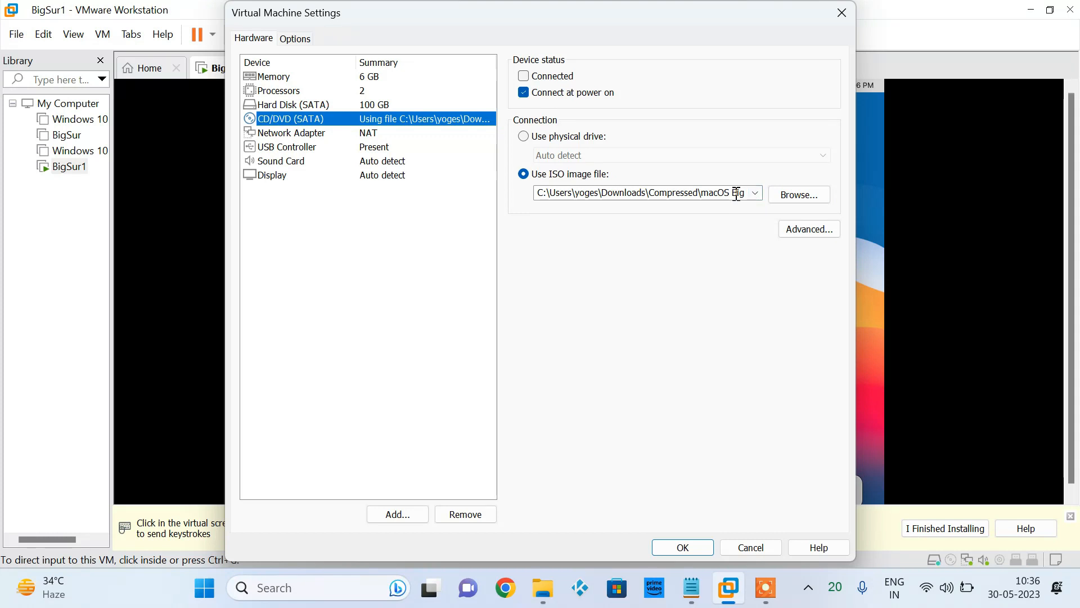
pyautogui.click(779, 196)
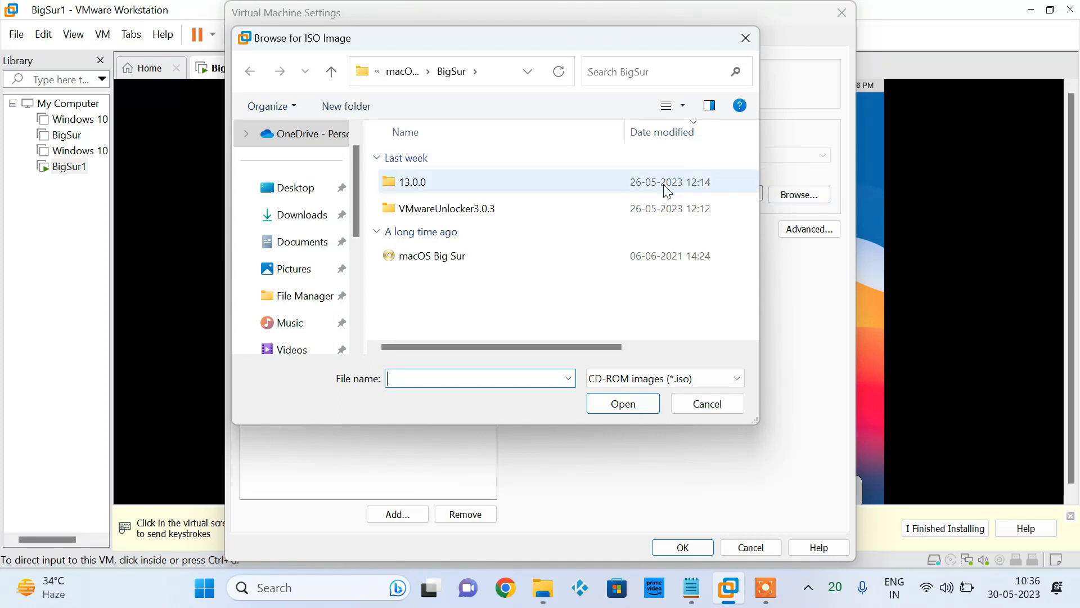
pyautogui.doubleClick(664, 184)
pyautogui.doubleClick(664, 184)
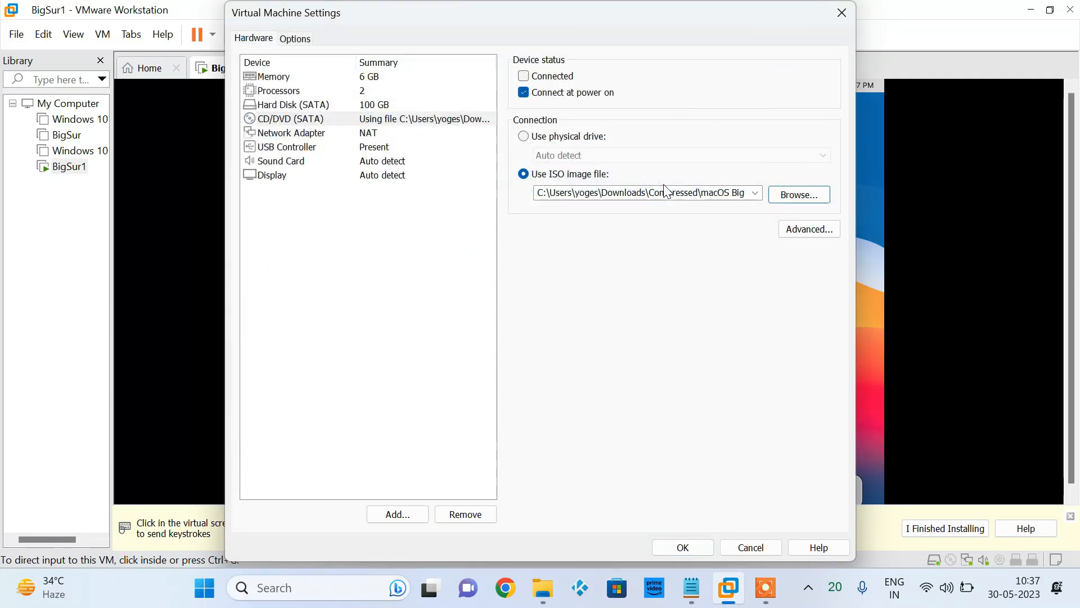
pyautogui.click(533, 79)
pyautogui.click(696, 549)
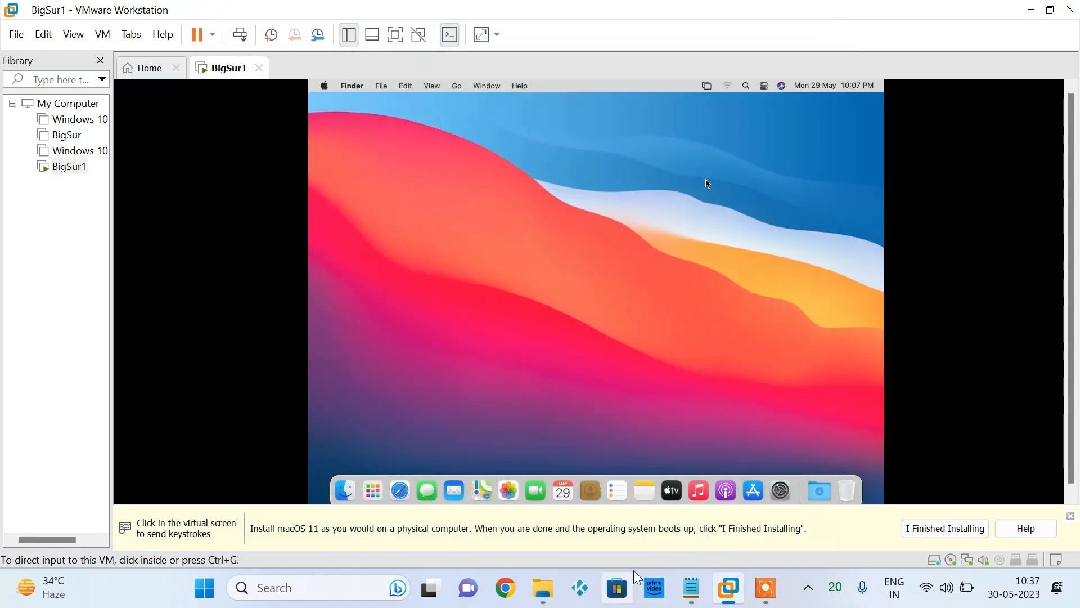
# Start the standard VMware Tools installation on the Bigsur disk and authorize it with the account password
pyautogui.click(671, 458)
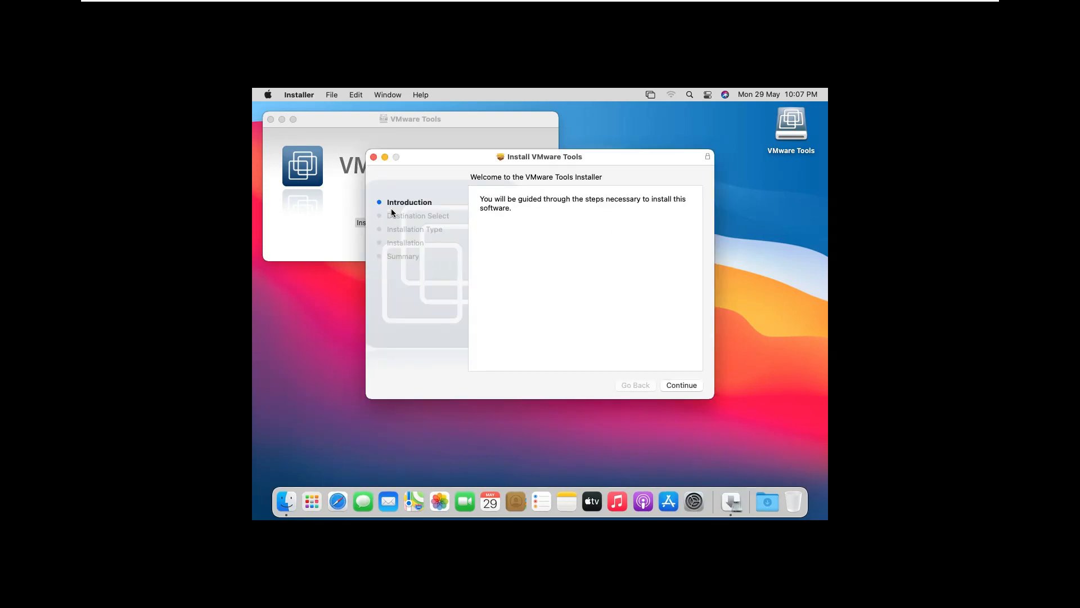
pyautogui.click(682, 384)
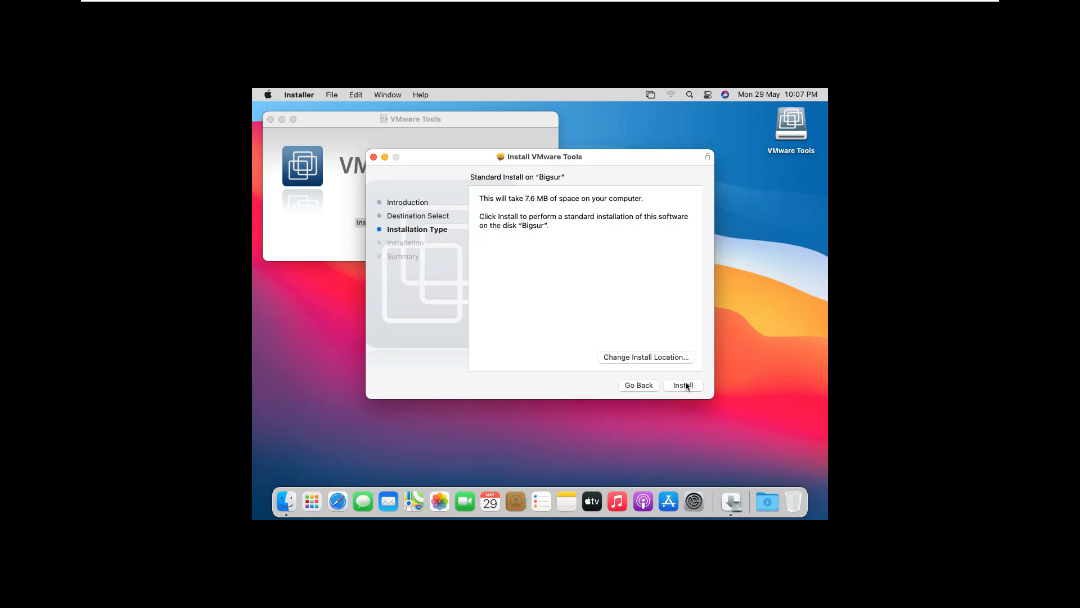
pyautogui.click(684, 385)
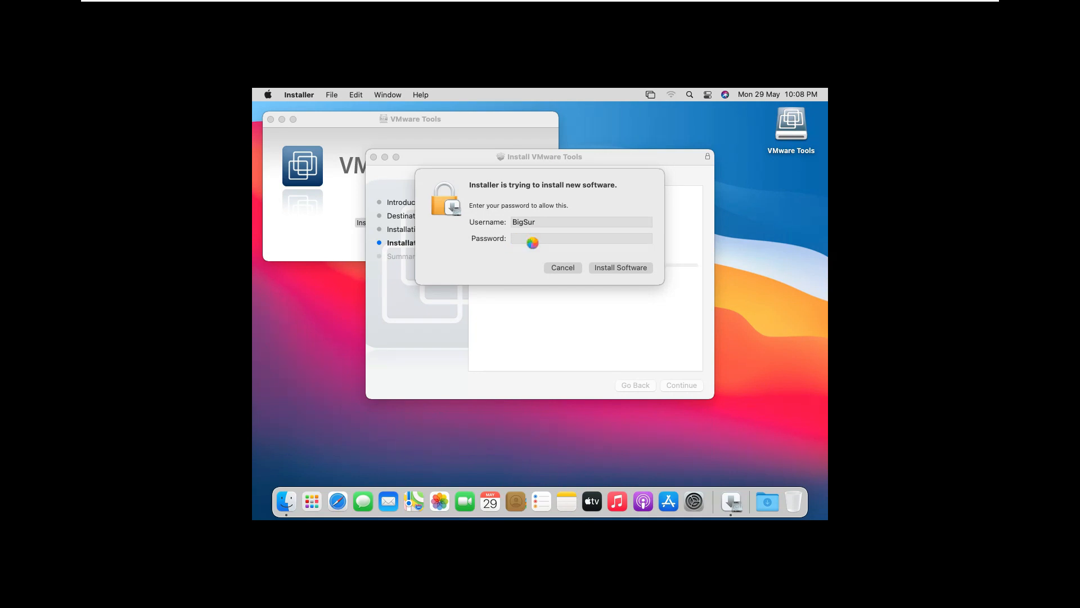
pyautogui.write('••••')
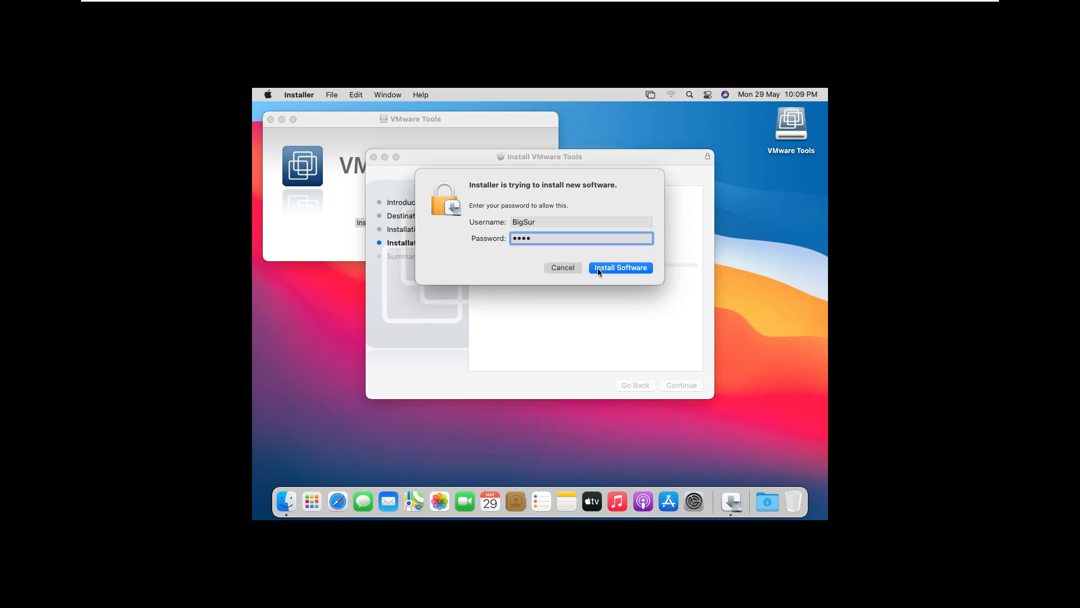
pyautogui.click(616, 268)
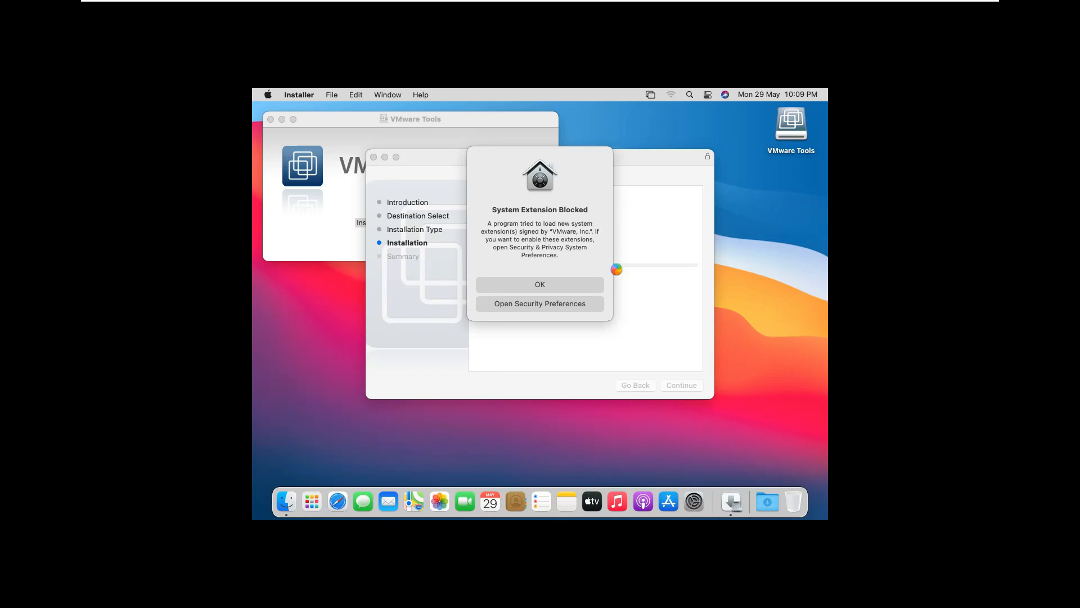
# Unlock the Security & Privacy preferences with the account password and allow the blocked system software from VMware, Inc
pyautogui.click(546, 304)
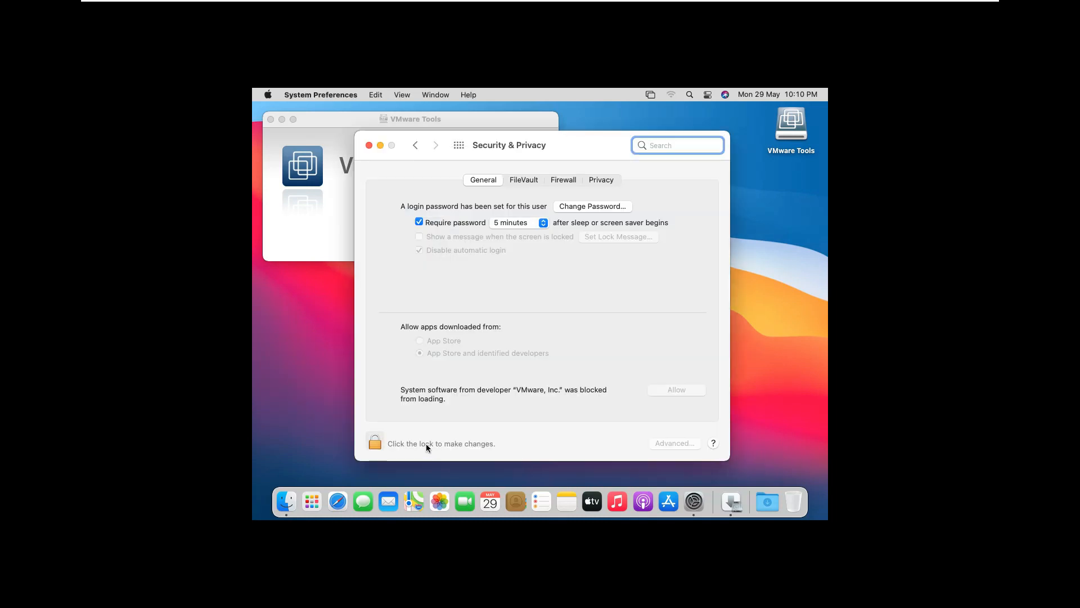
pyautogui.click(426, 444)
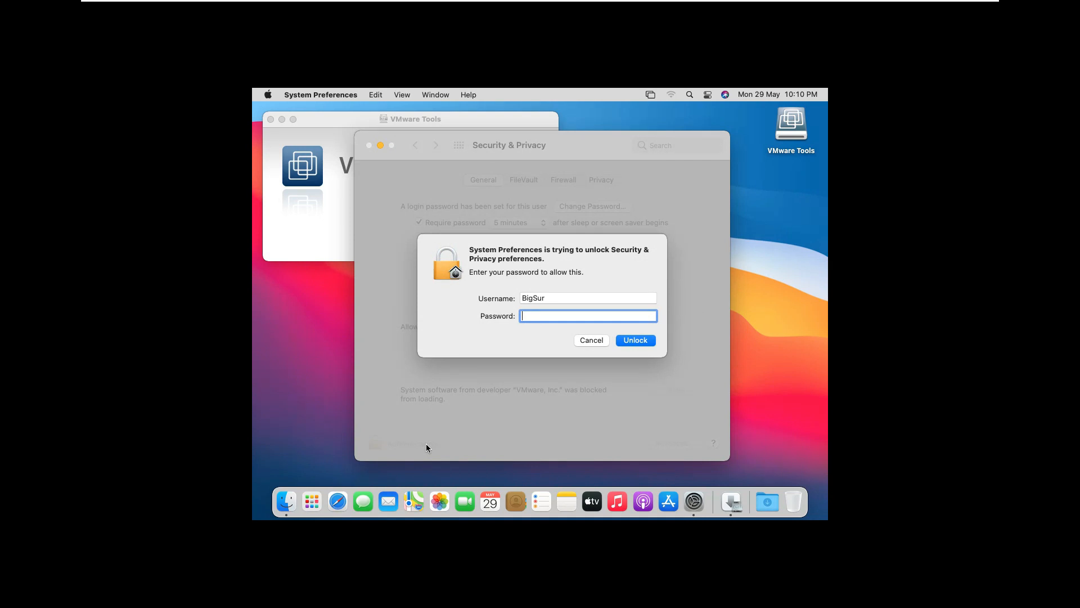
pyautogui.write('••••')
pyautogui.press('Return')
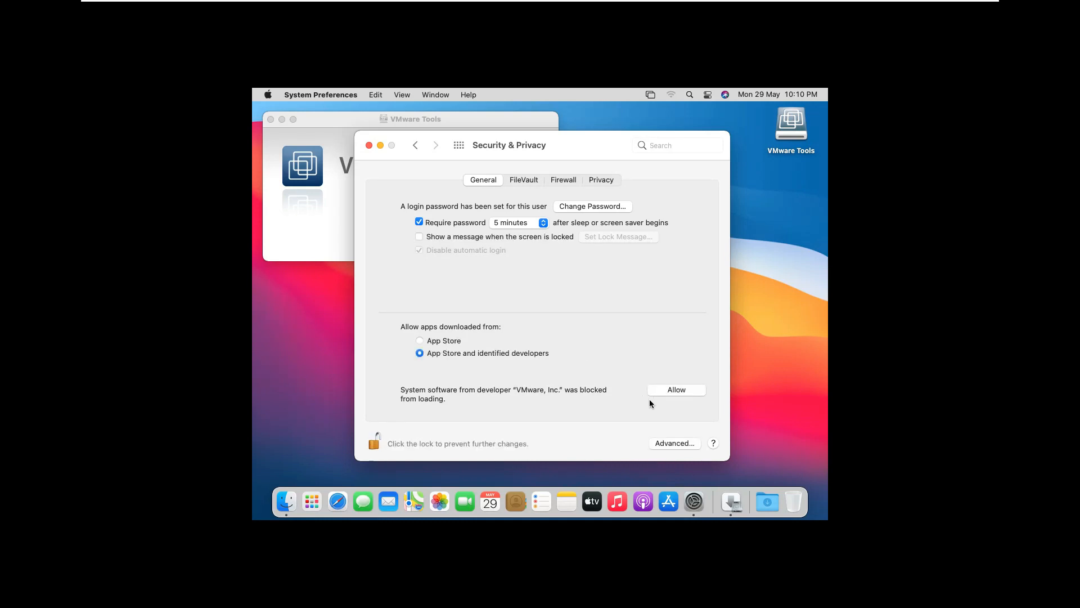
pyautogui.click(664, 389)
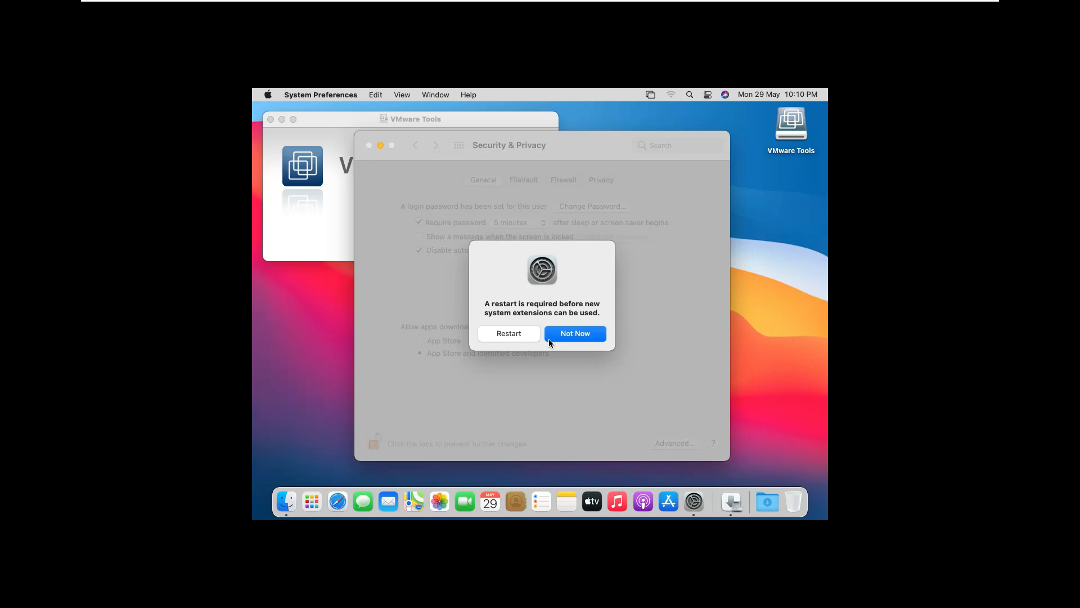
# Restart macOS to complete the VMware Tools installation, cancelling the interrupted restart and restarting from the installer's summary instead
pyautogui.click(525, 337)
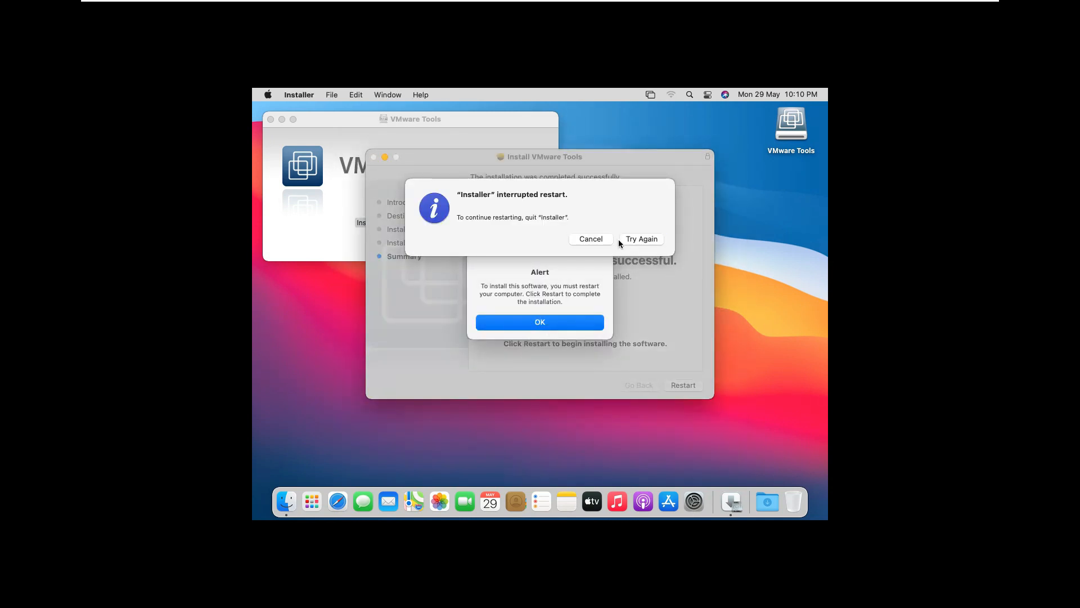
pyautogui.click(591, 241)
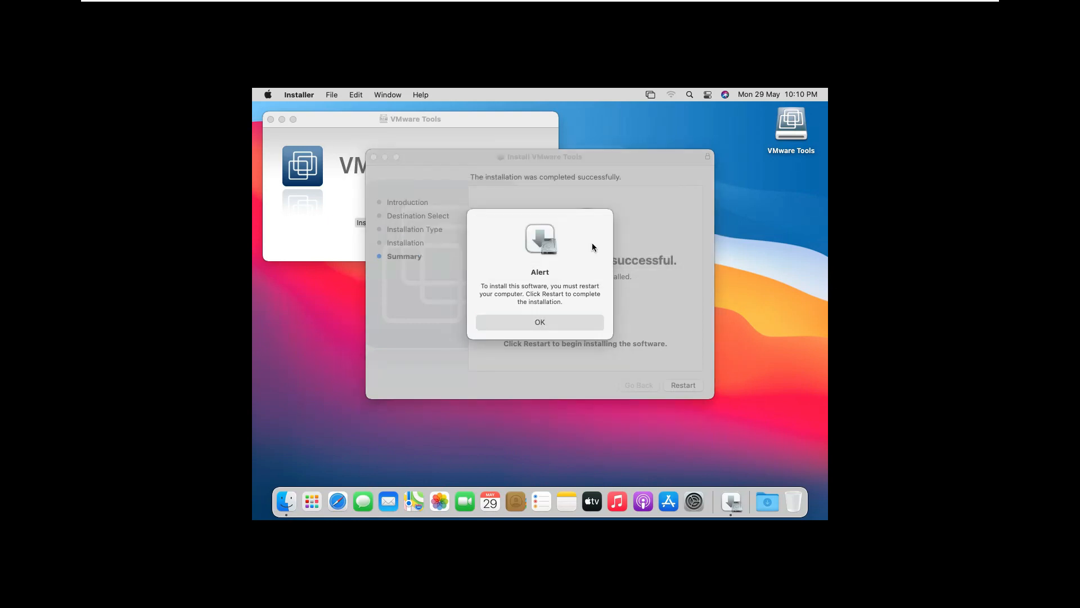
pyautogui.click(560, 323)
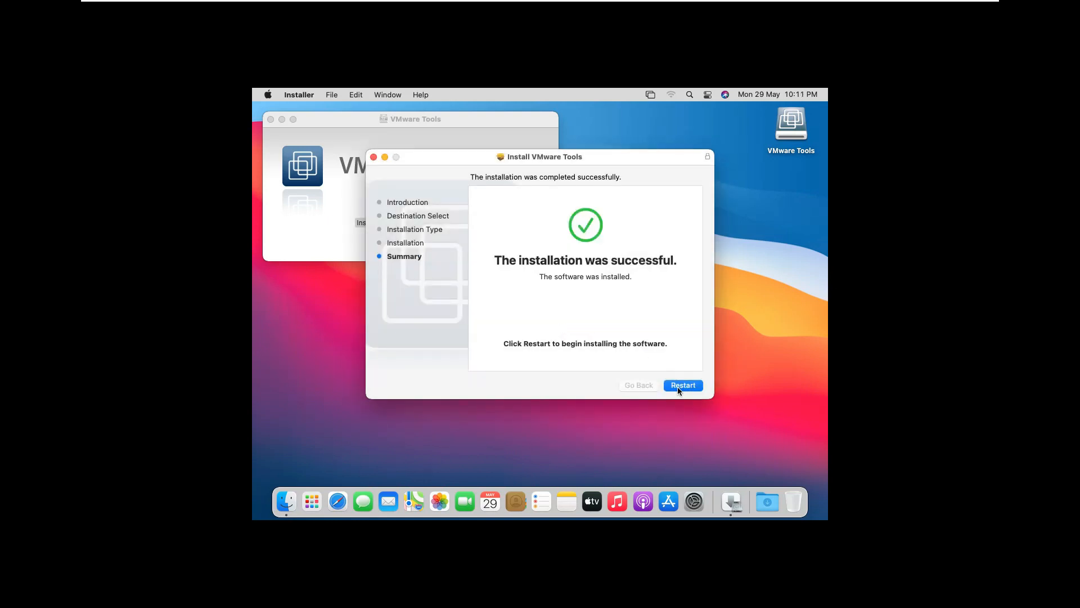
pyautogui.click(678, 387)
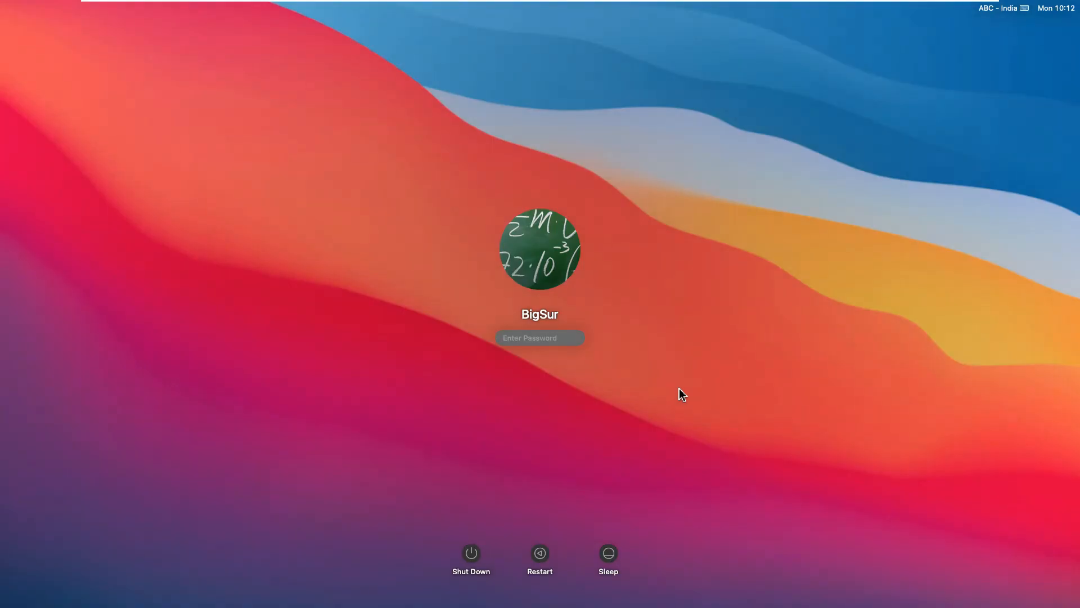
# Log in to the BigSur account with its password and close the VMware Tools window
pyautogui.write('•••')
pyautogui.press('Return')
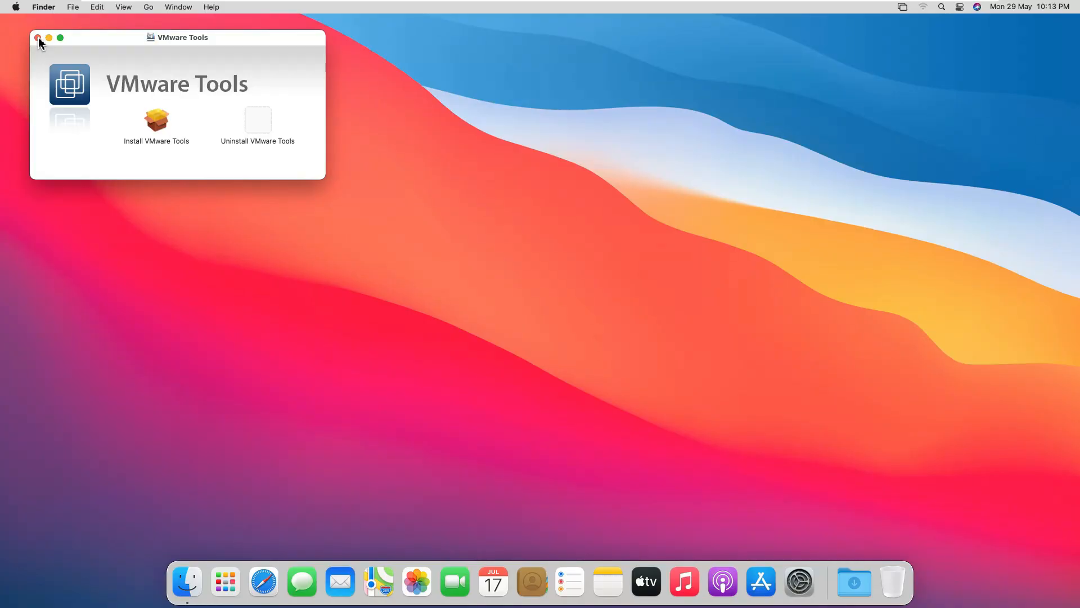
pyautogui.click(38, 37)
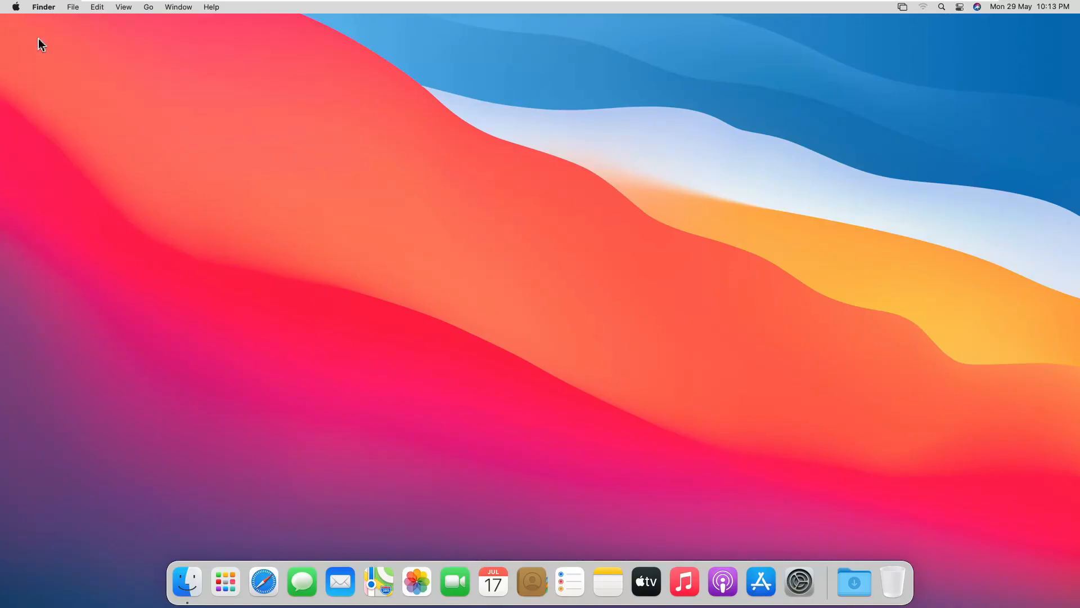
# Examine the Mac's system overview, storage and memory information in About This Mac, and close it
pyautogui.click(17, 7)
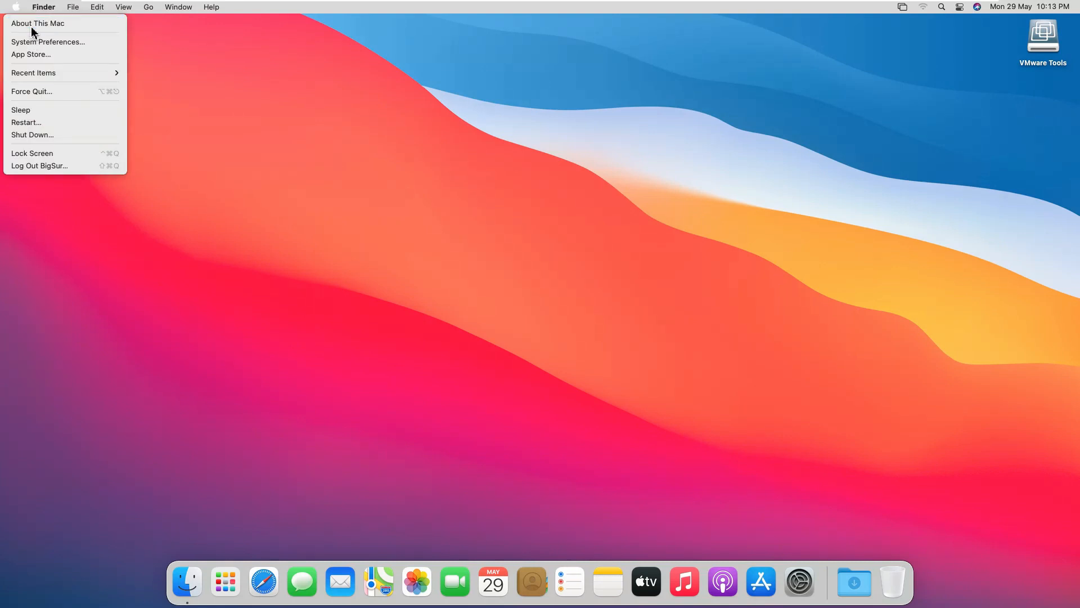
pyautogui.click(252, 240)
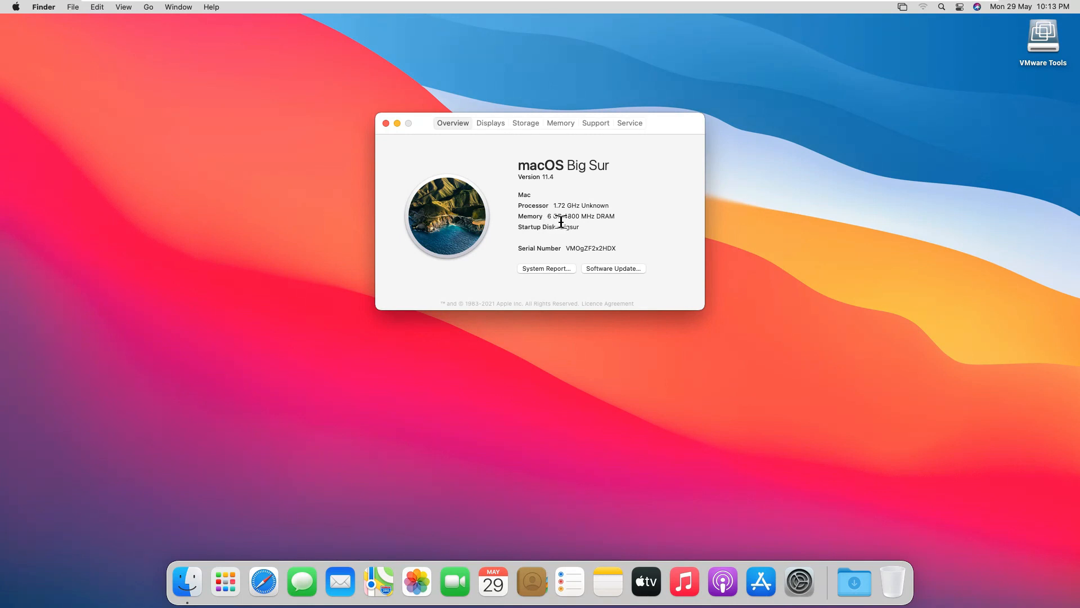
pyautogui.click(521, 128)
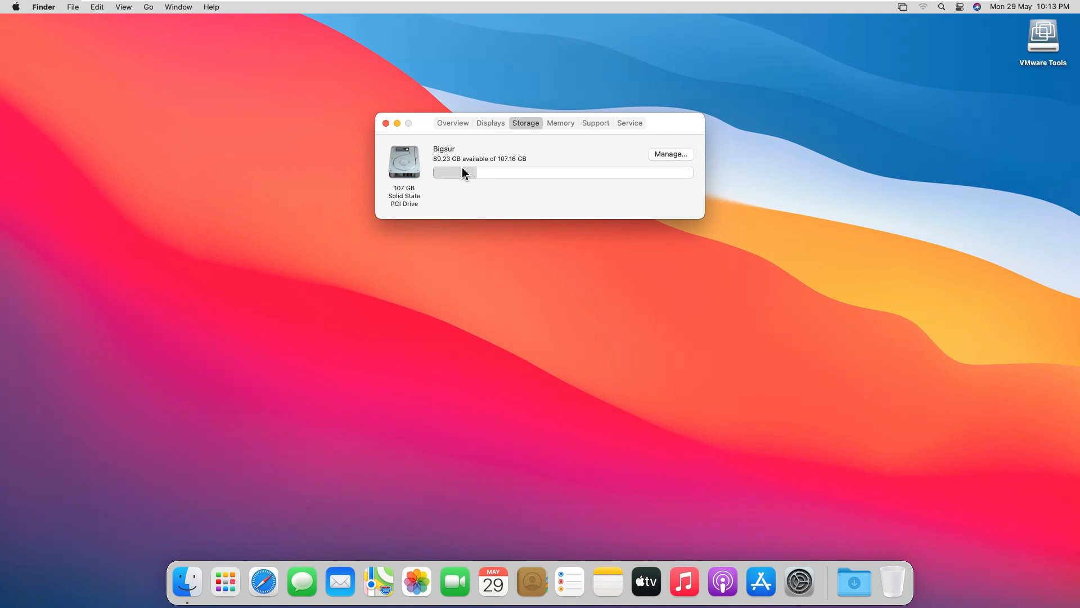
pyautogui.moveTo(462, 170)
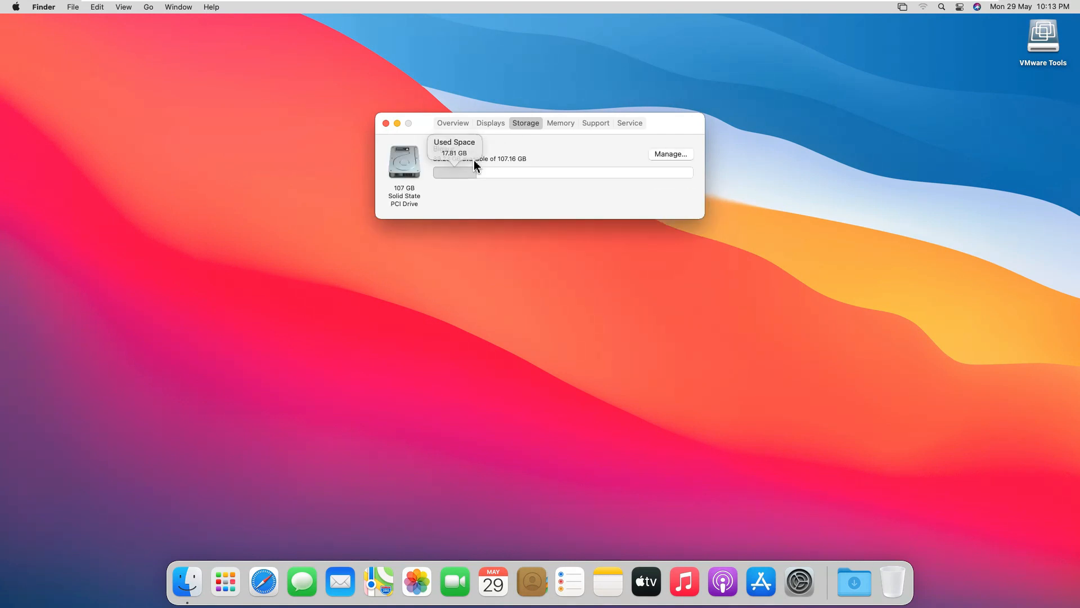
pyautogui.click(558, 124)
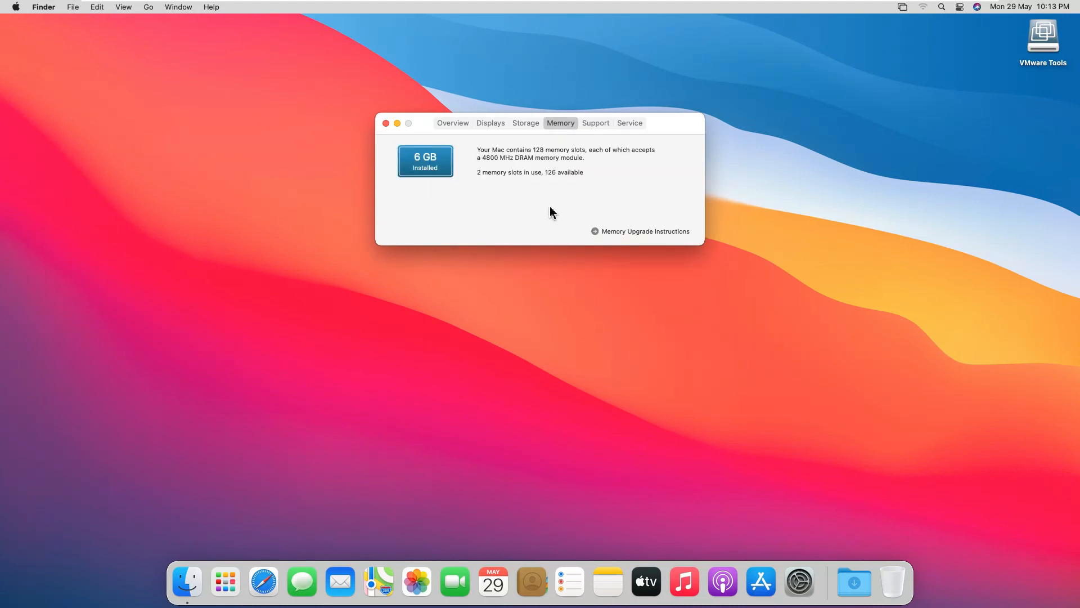
pyautogui.press('super+w')
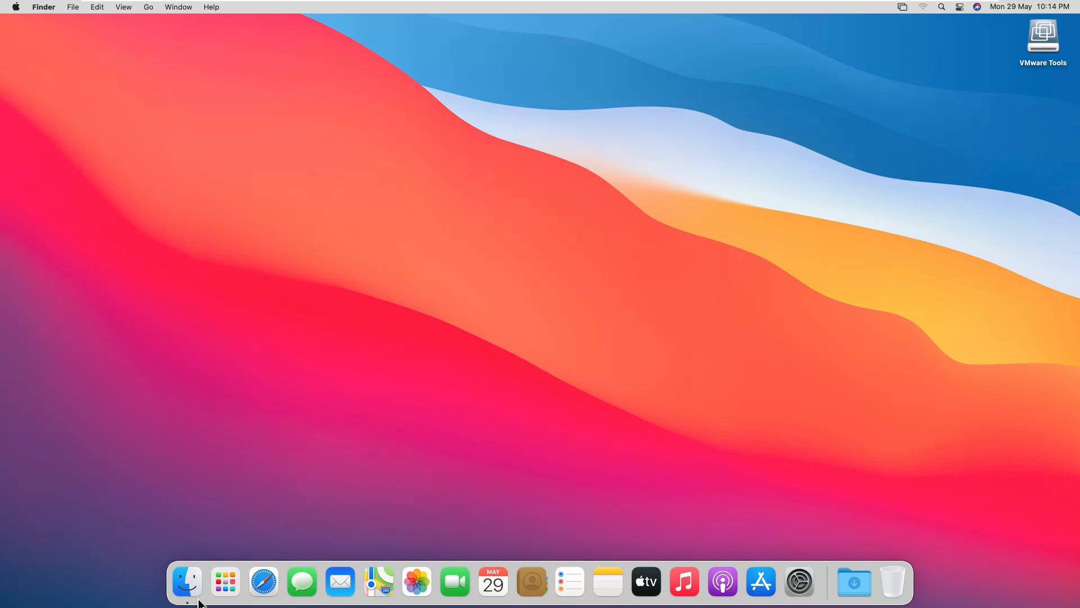
# View the installed apps in Launchpad, and briefly open and quit System Preferences
pyautogui.click(224, 585)
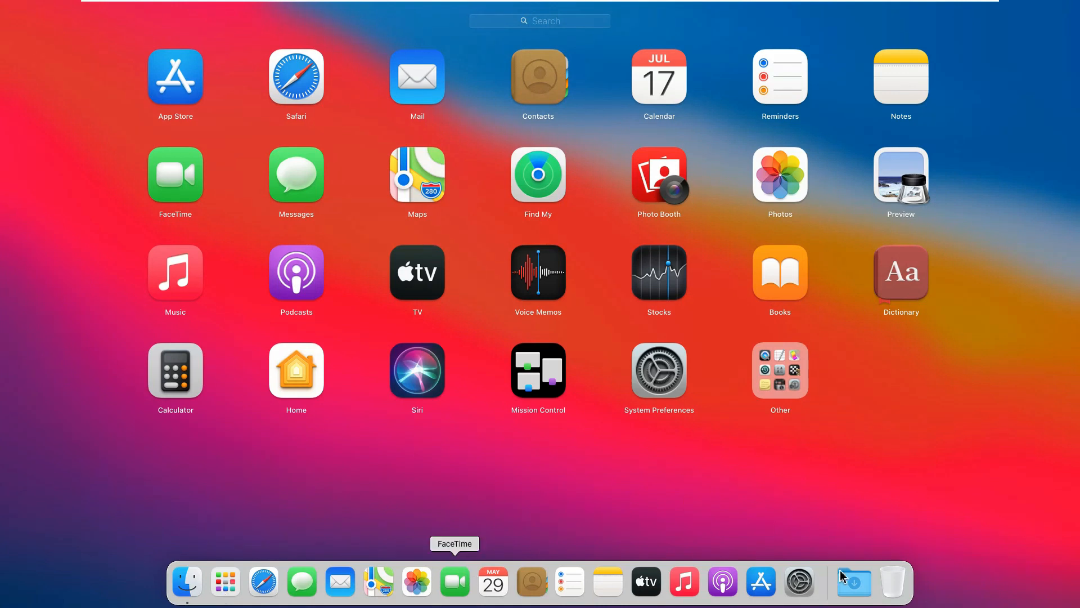
pyautogui.click(797, 582)
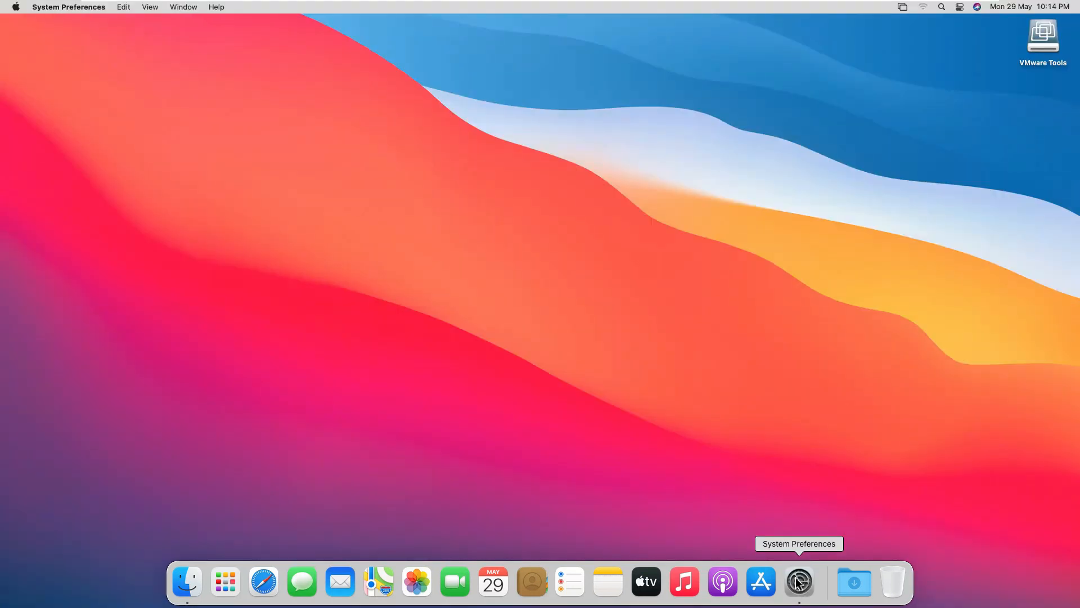
pyautogui.press('super+q')
# Shut down macOS and confirm the shutdown, keeping the option to reopen windows when logging back in
pyautogui.click(15, 6)
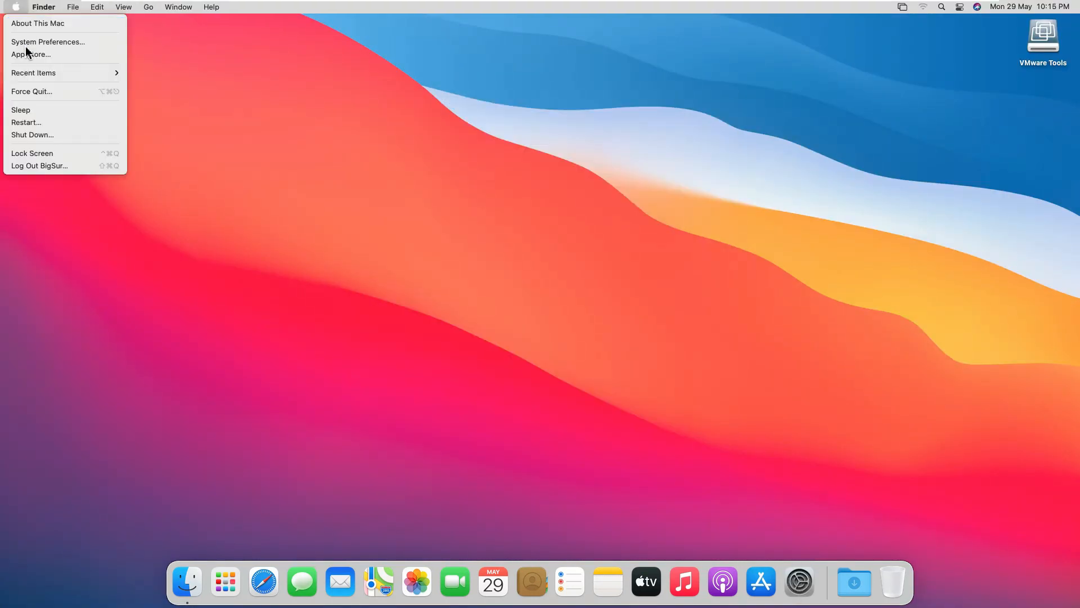
pyautogui.click(35, 135)
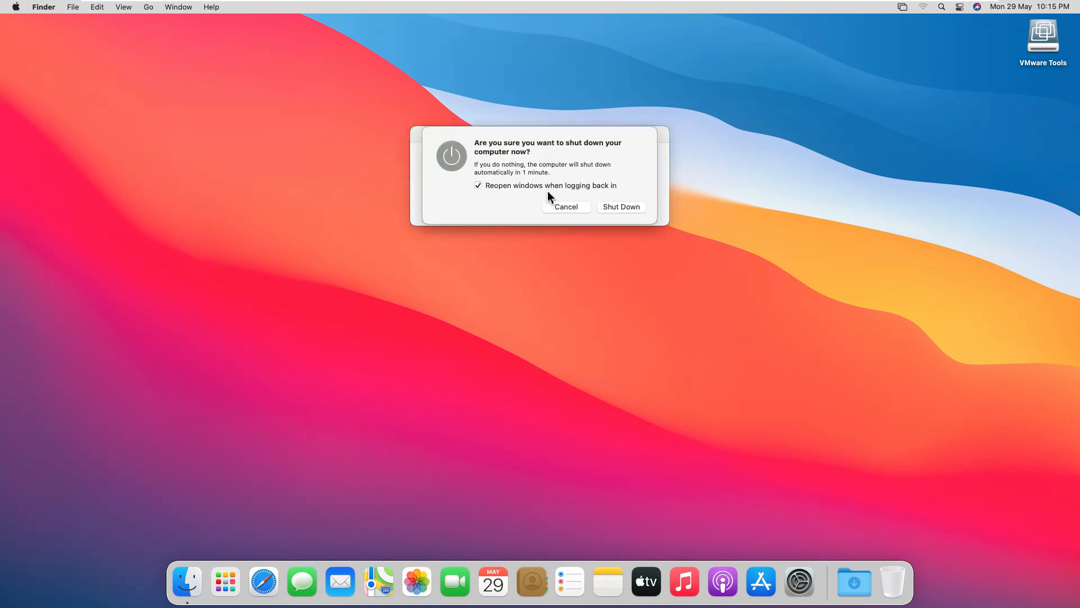
pyautogui.click(606, 214)
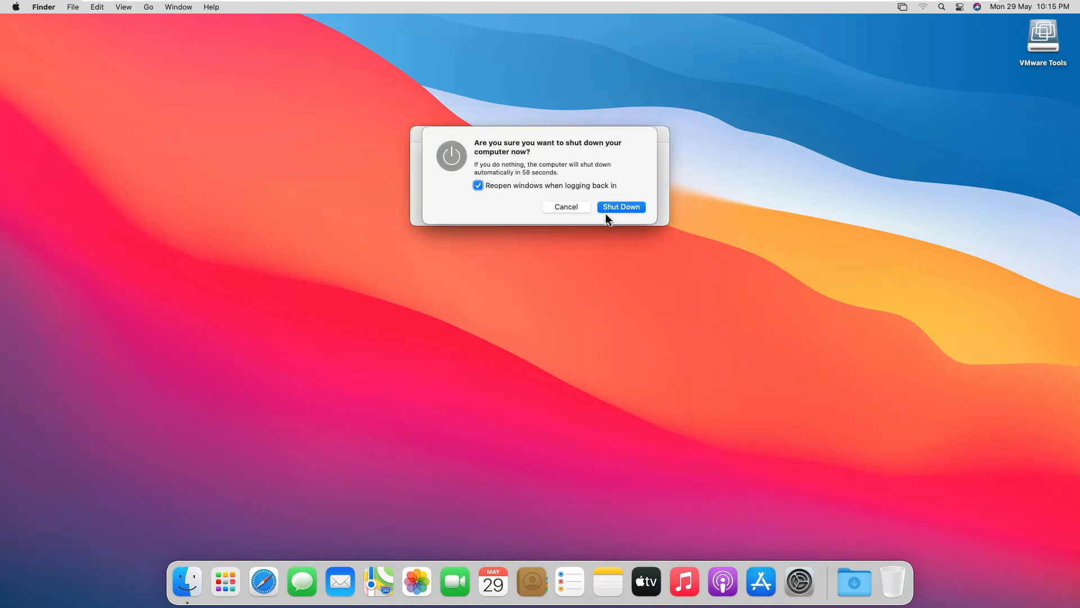
pyautogui.click(607, 213)
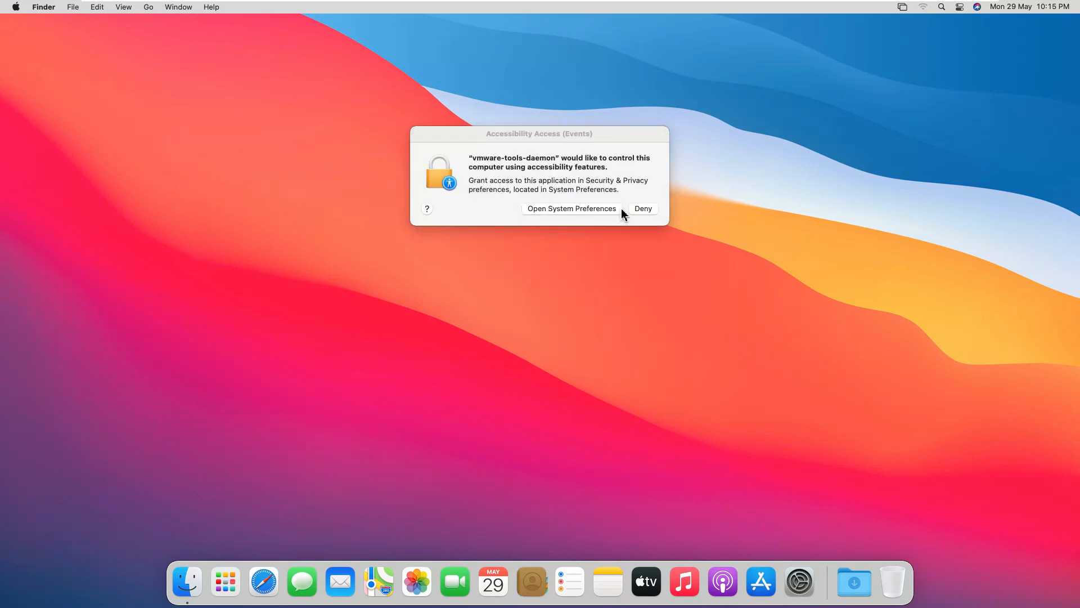